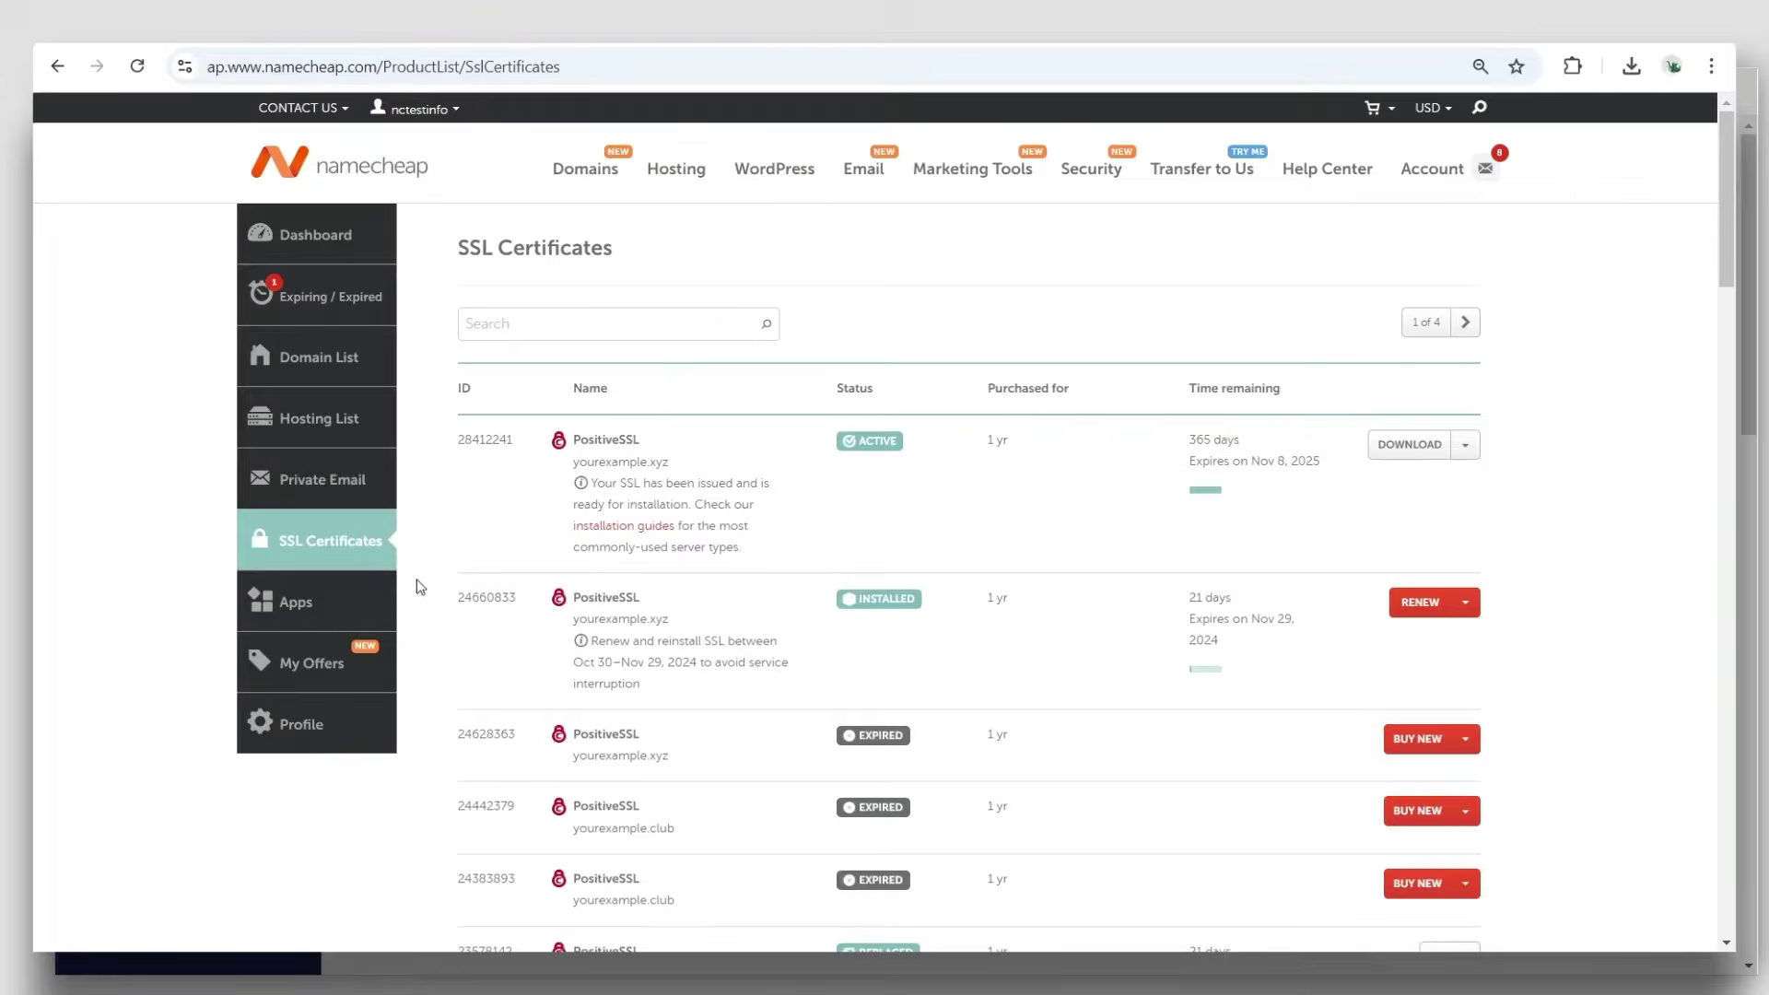
# - Open the management page of the active PositiveSSL certificate for yourexample.xyz and check its admin details
pyautogui.click(1464, 446)
pyautogui.click(1461, 481)
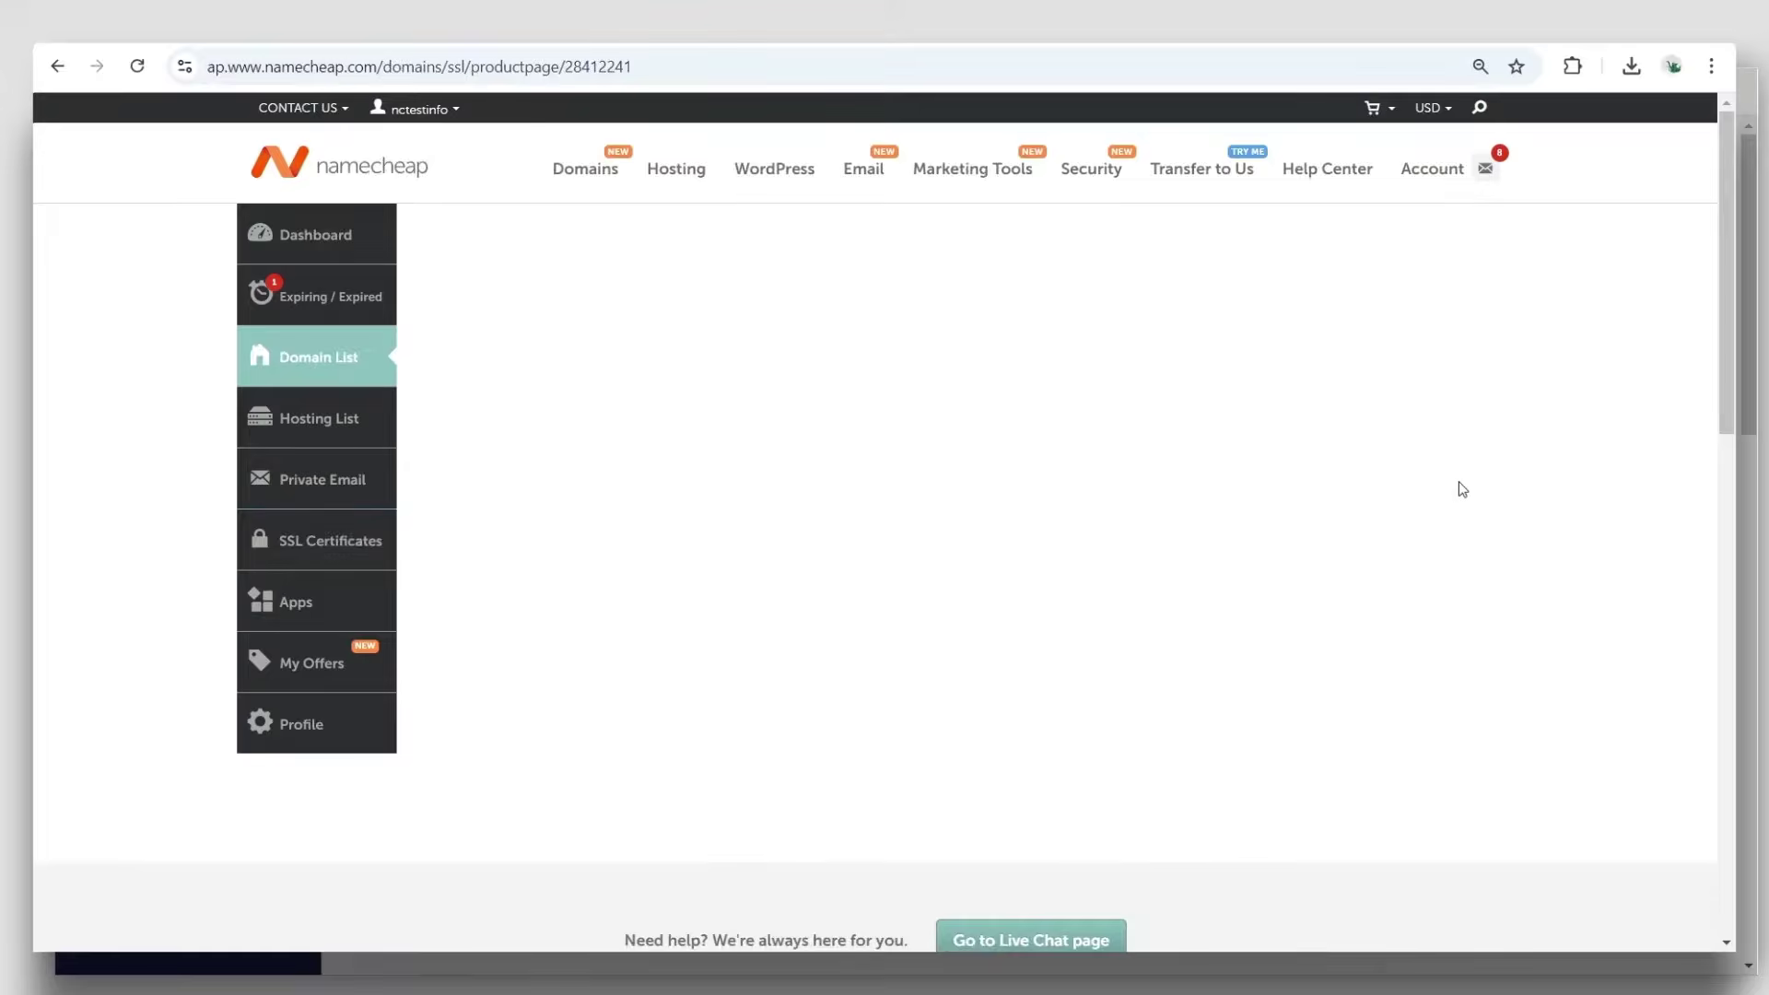
pyautogui.moveTo(453, 859); pyautogui.dragTo(919, 857)
pyautogui.click(935, 861)
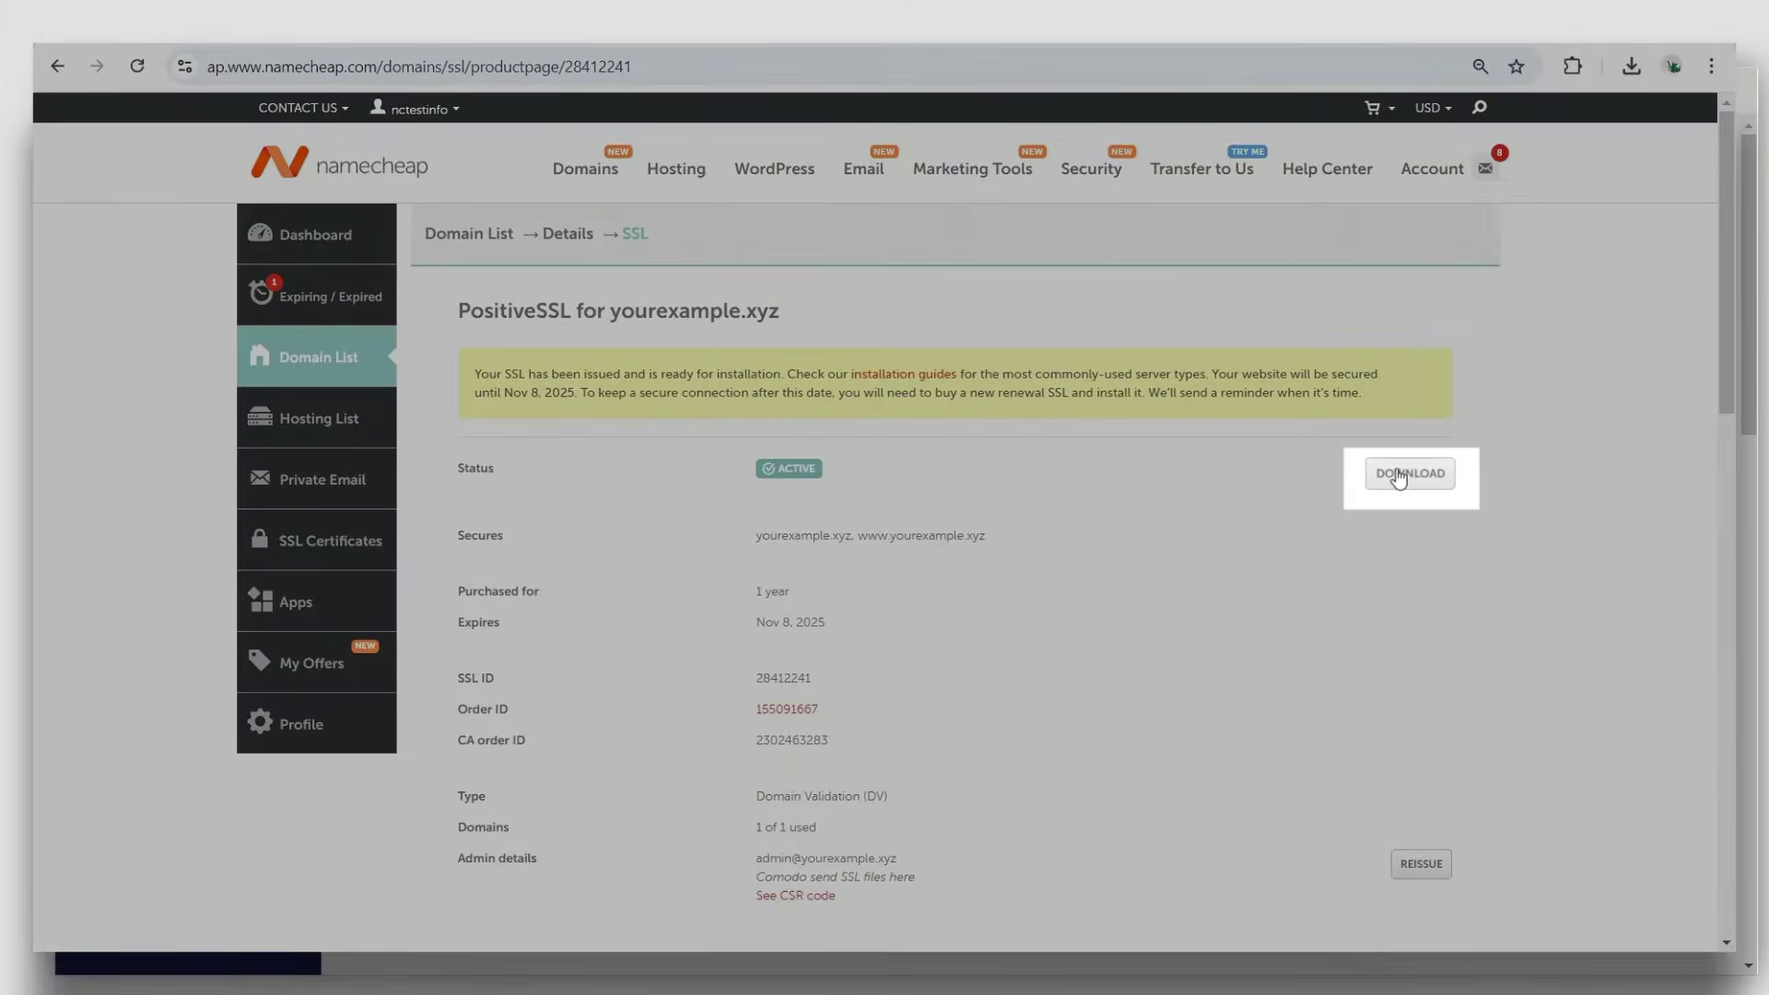
# - Download the certificate files and open the yourexample_xyz folder in Downloads
pyautogui.click(1398, 474)
pyautogui.hotkey('ctrl', 'j')
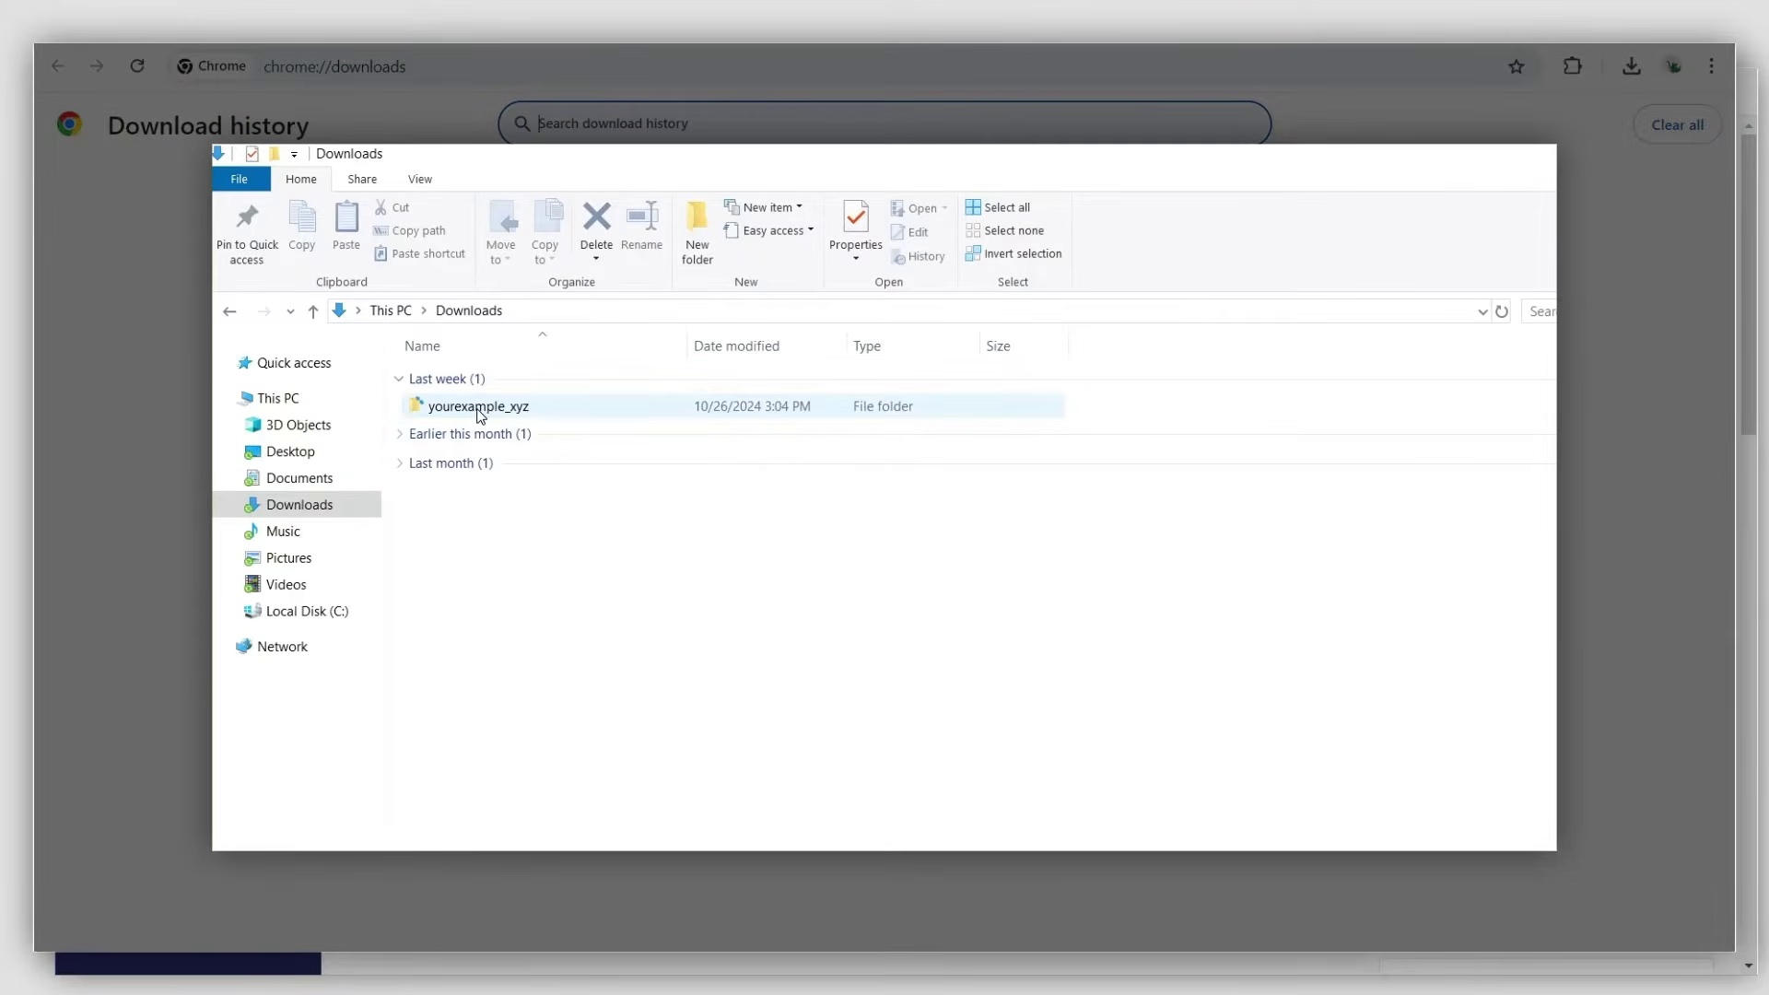
pyautogui.doubleClick(479, 406)
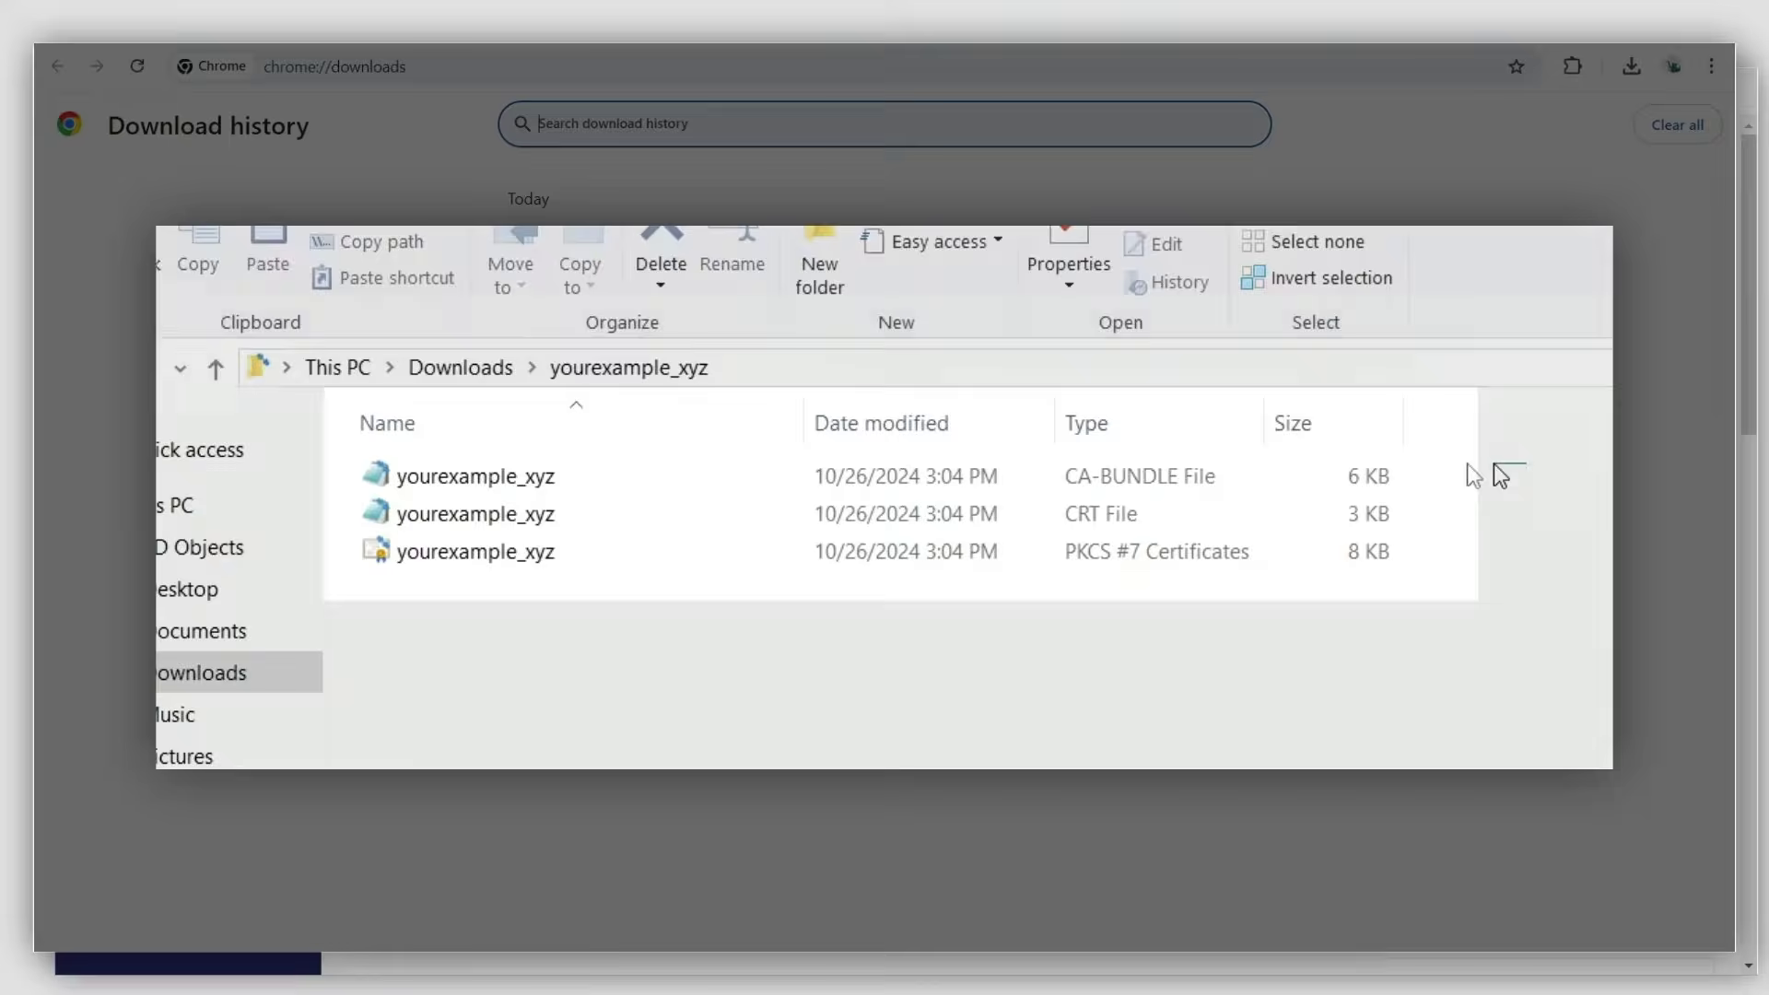
# - Examine the CA-BUNDLE, CRT and PKCS #7 certificate files in the yourexample_xyz folder
pyautogui.moveTo(1524, 463); pyautogui.dragTo(1379, 564)
pyautogui.click(1383, 661)
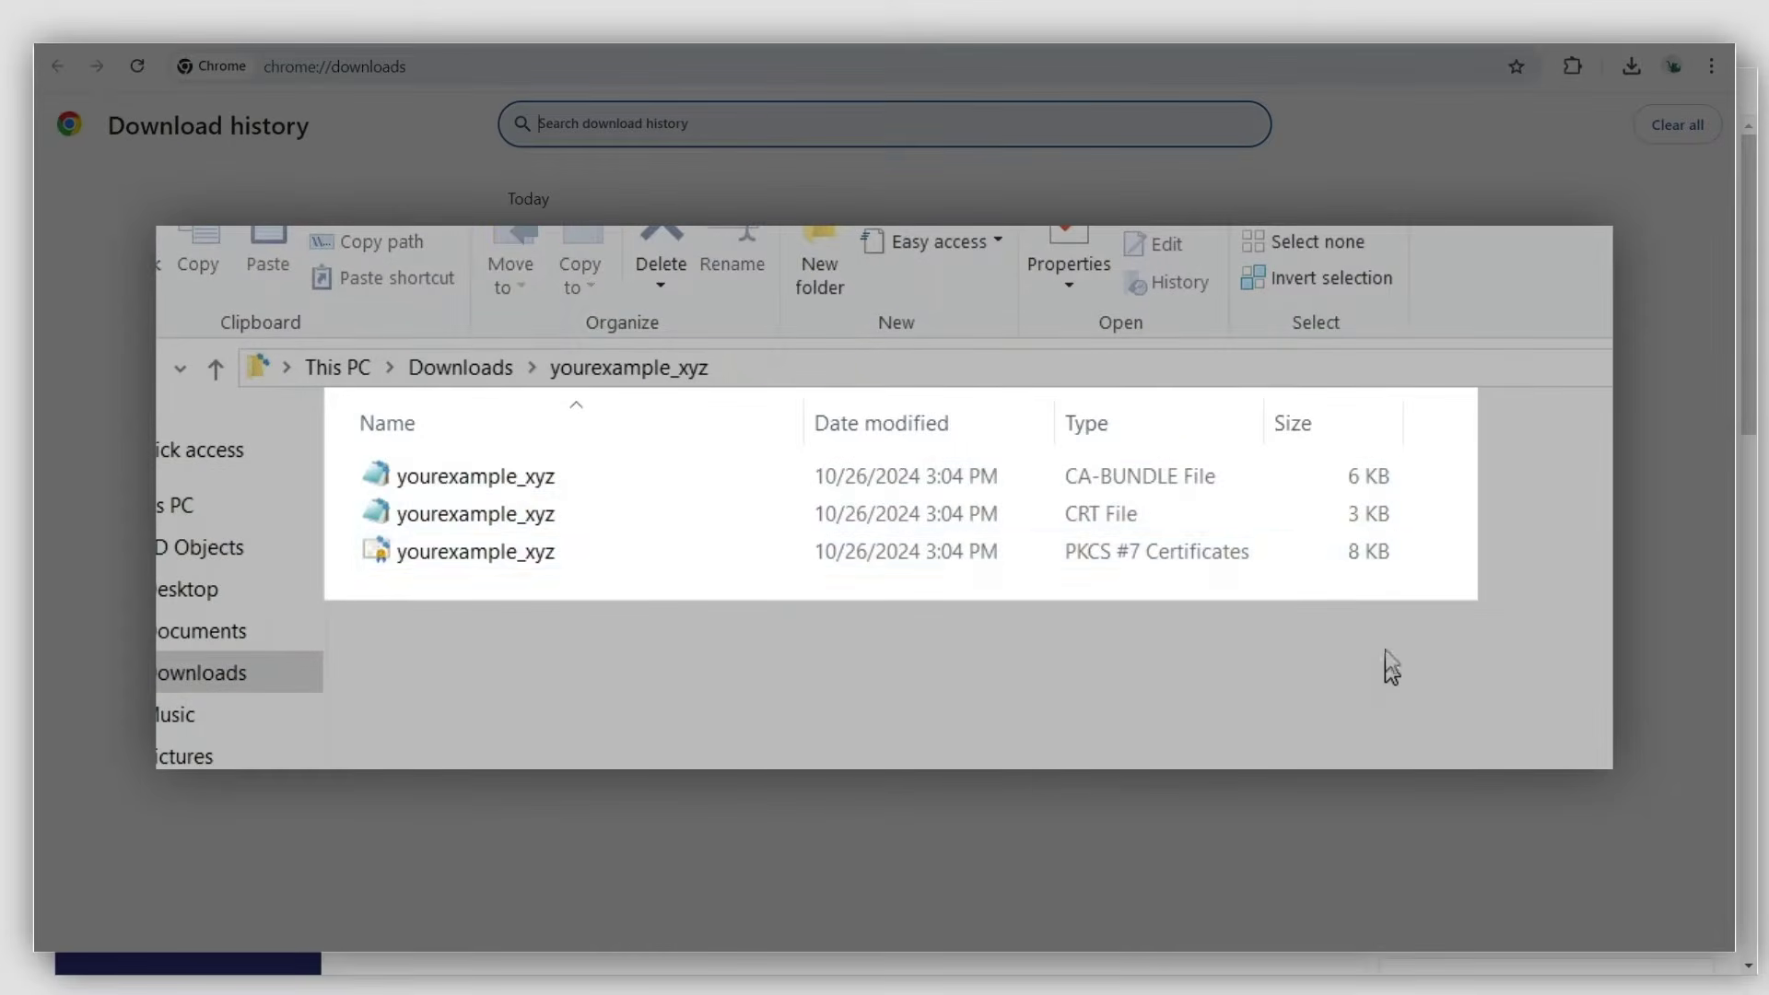
pyautogui.click(1368, 524)
pyautogui.click(1363, 482)
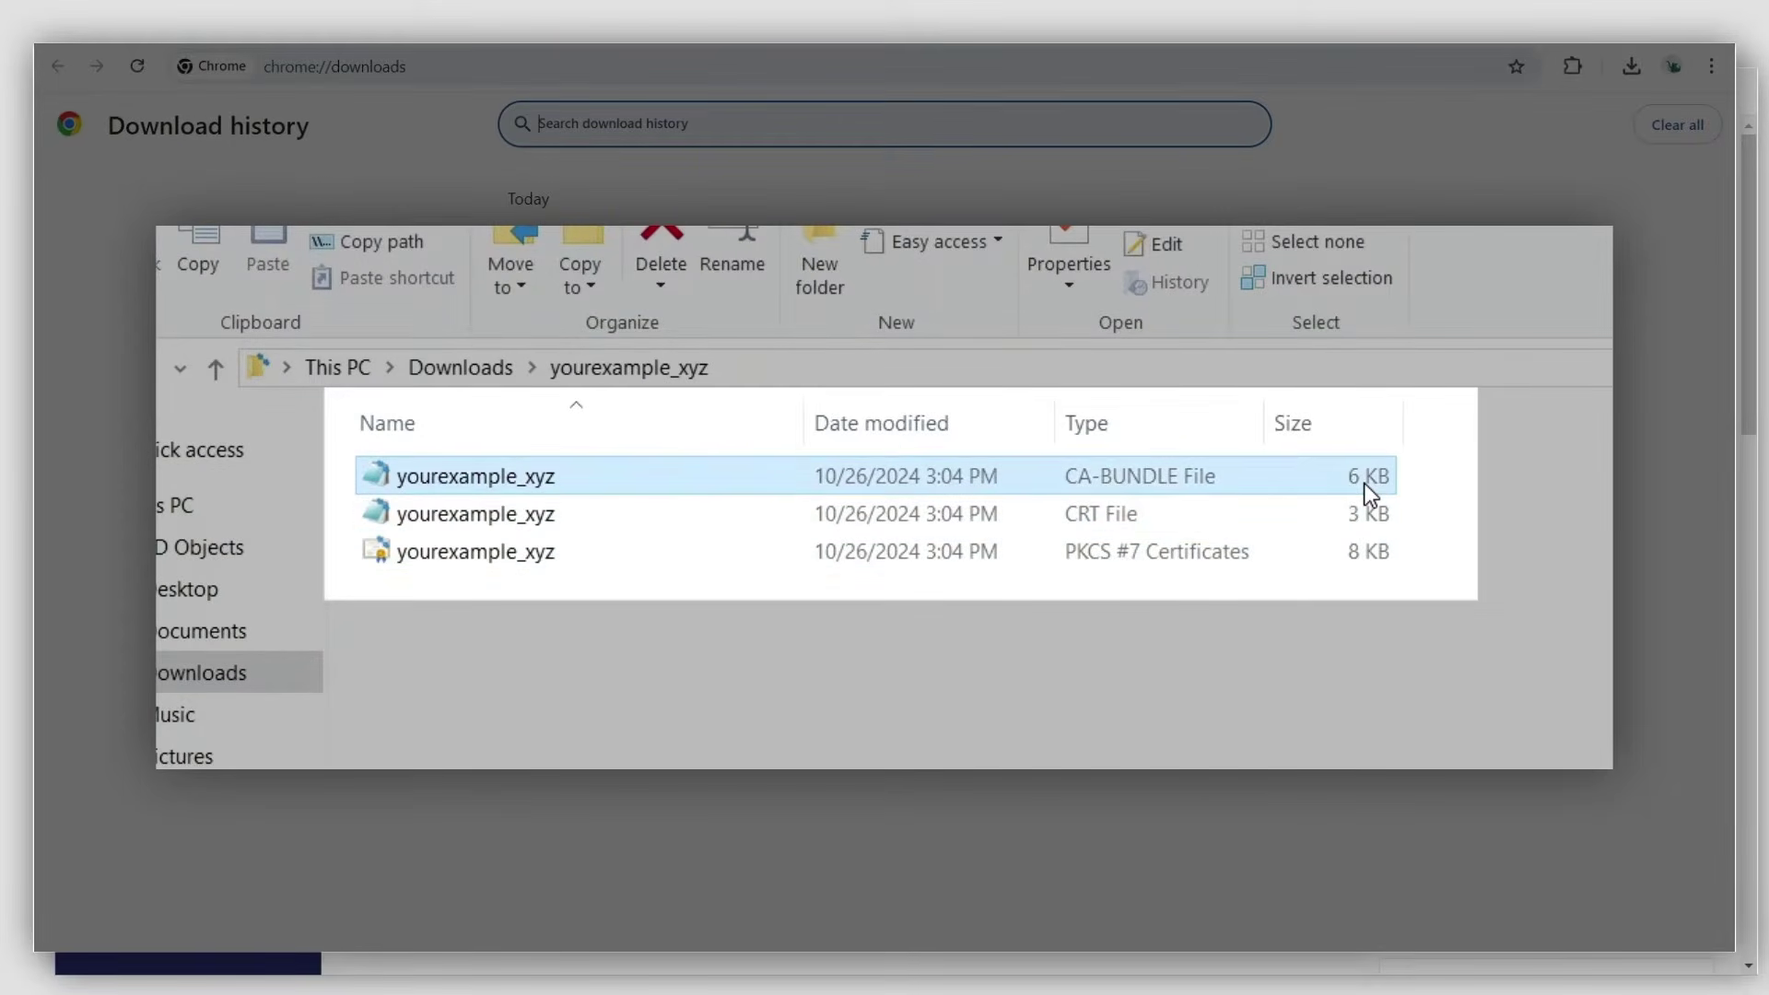
pyautogui.click(1394, 546)
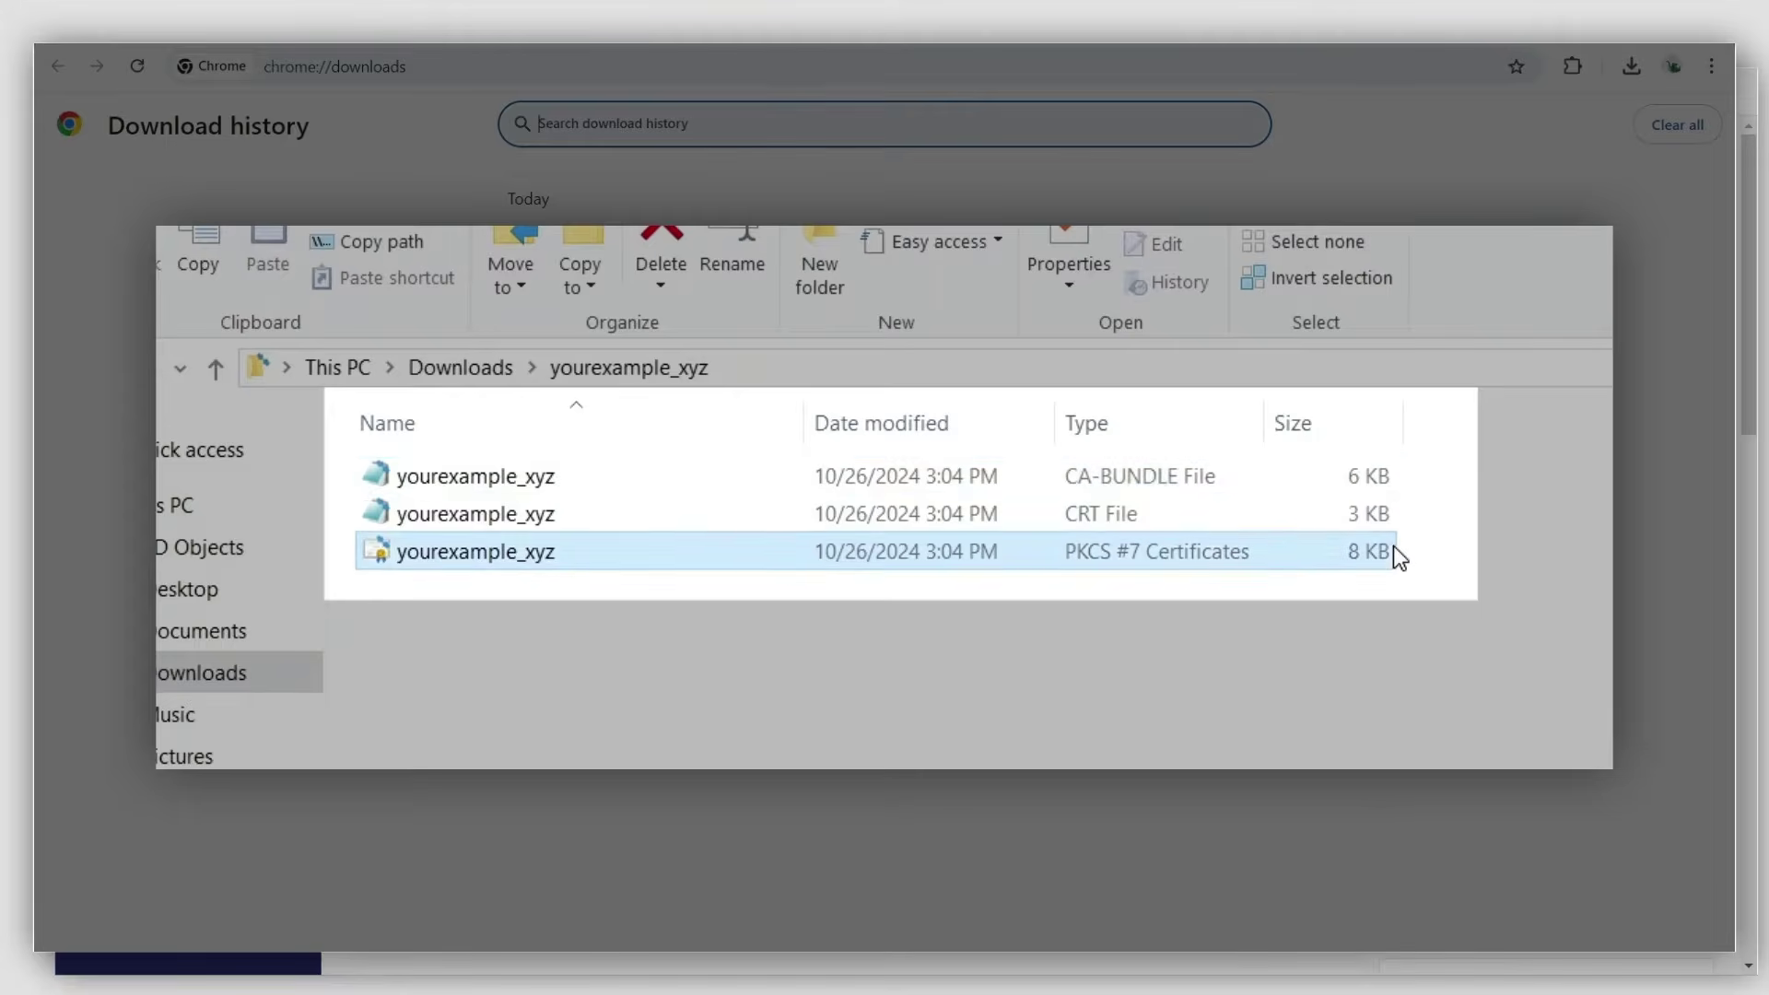
pyautogui.click(1390, 518)
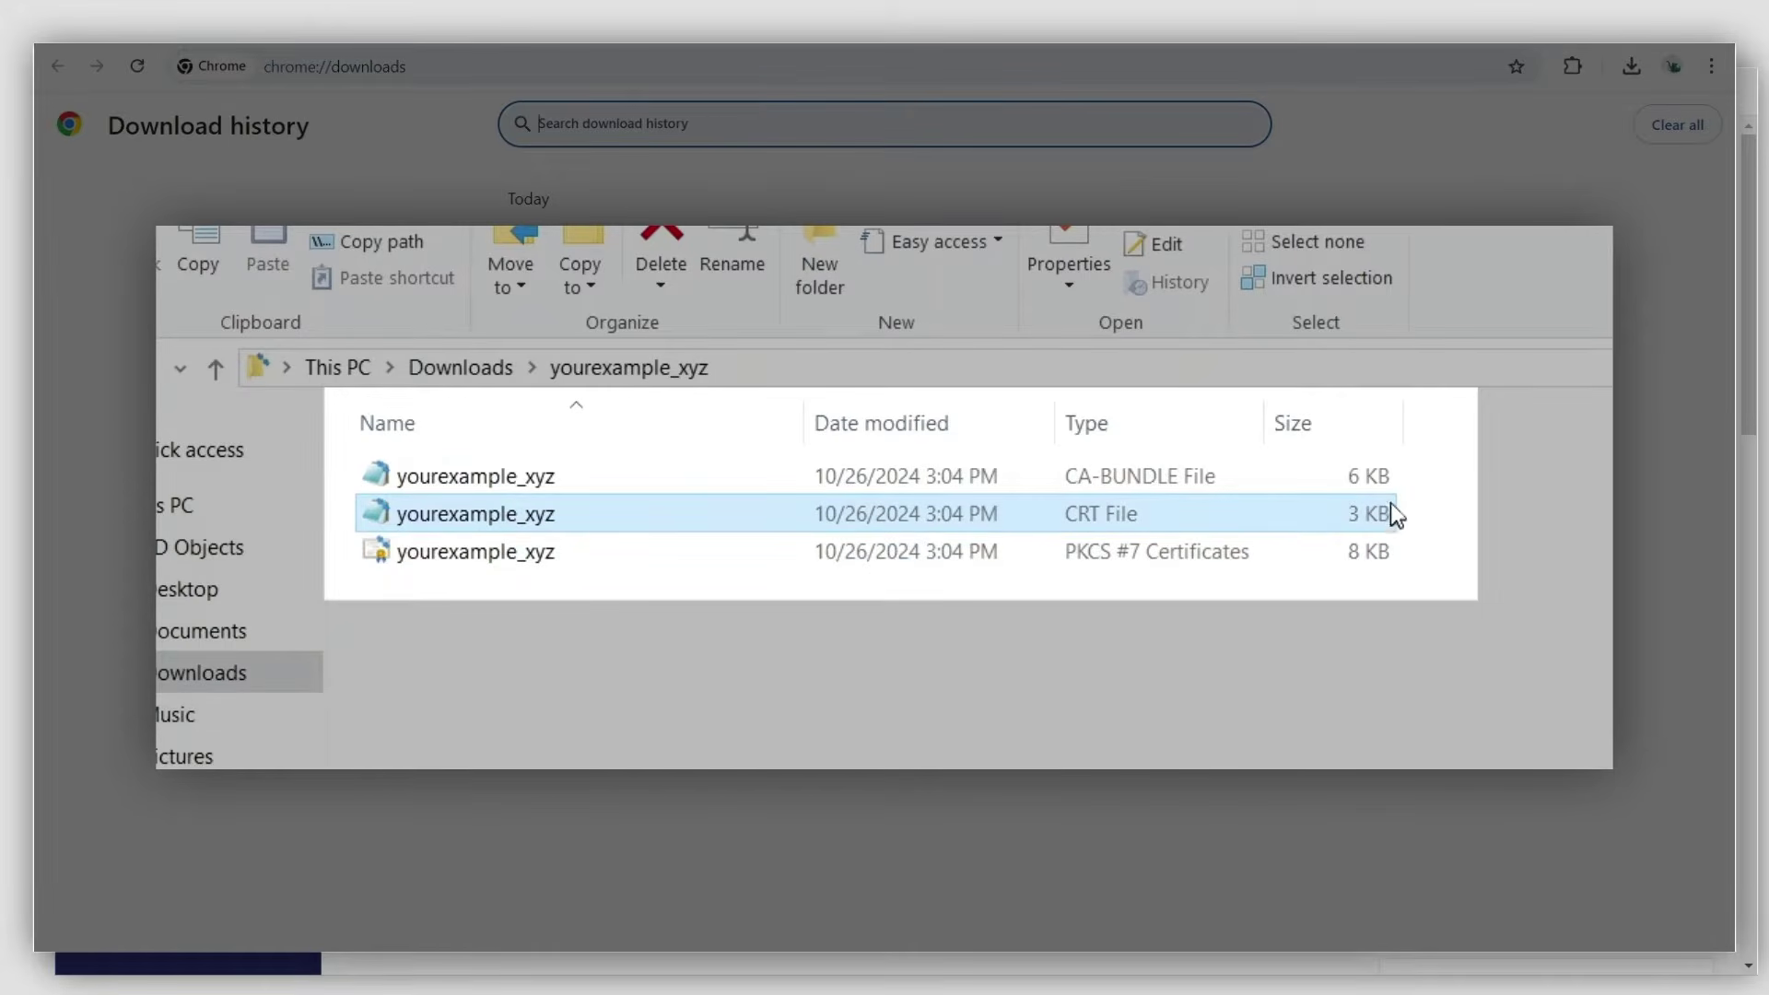
pyautogui.click(1395, 479)
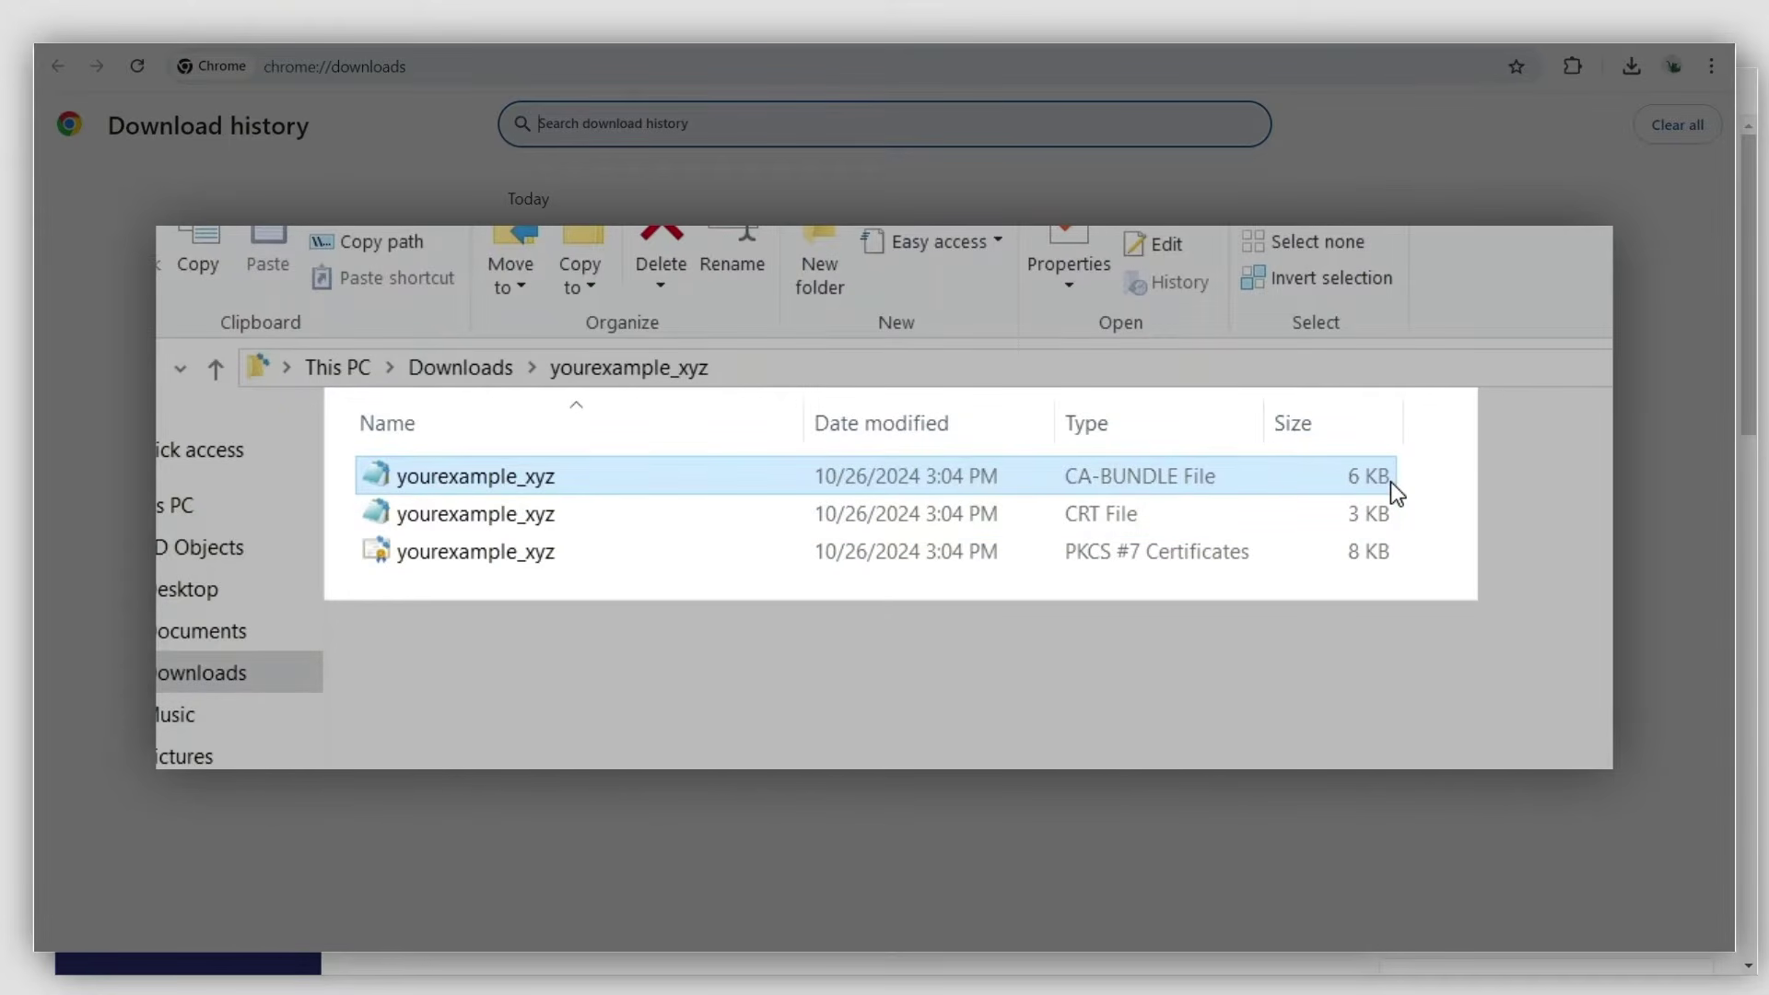
pyautogui.click(1494, 480)
pyautogui.moveTo(1453, 466); pyautogui.dragTo(1349, 512)
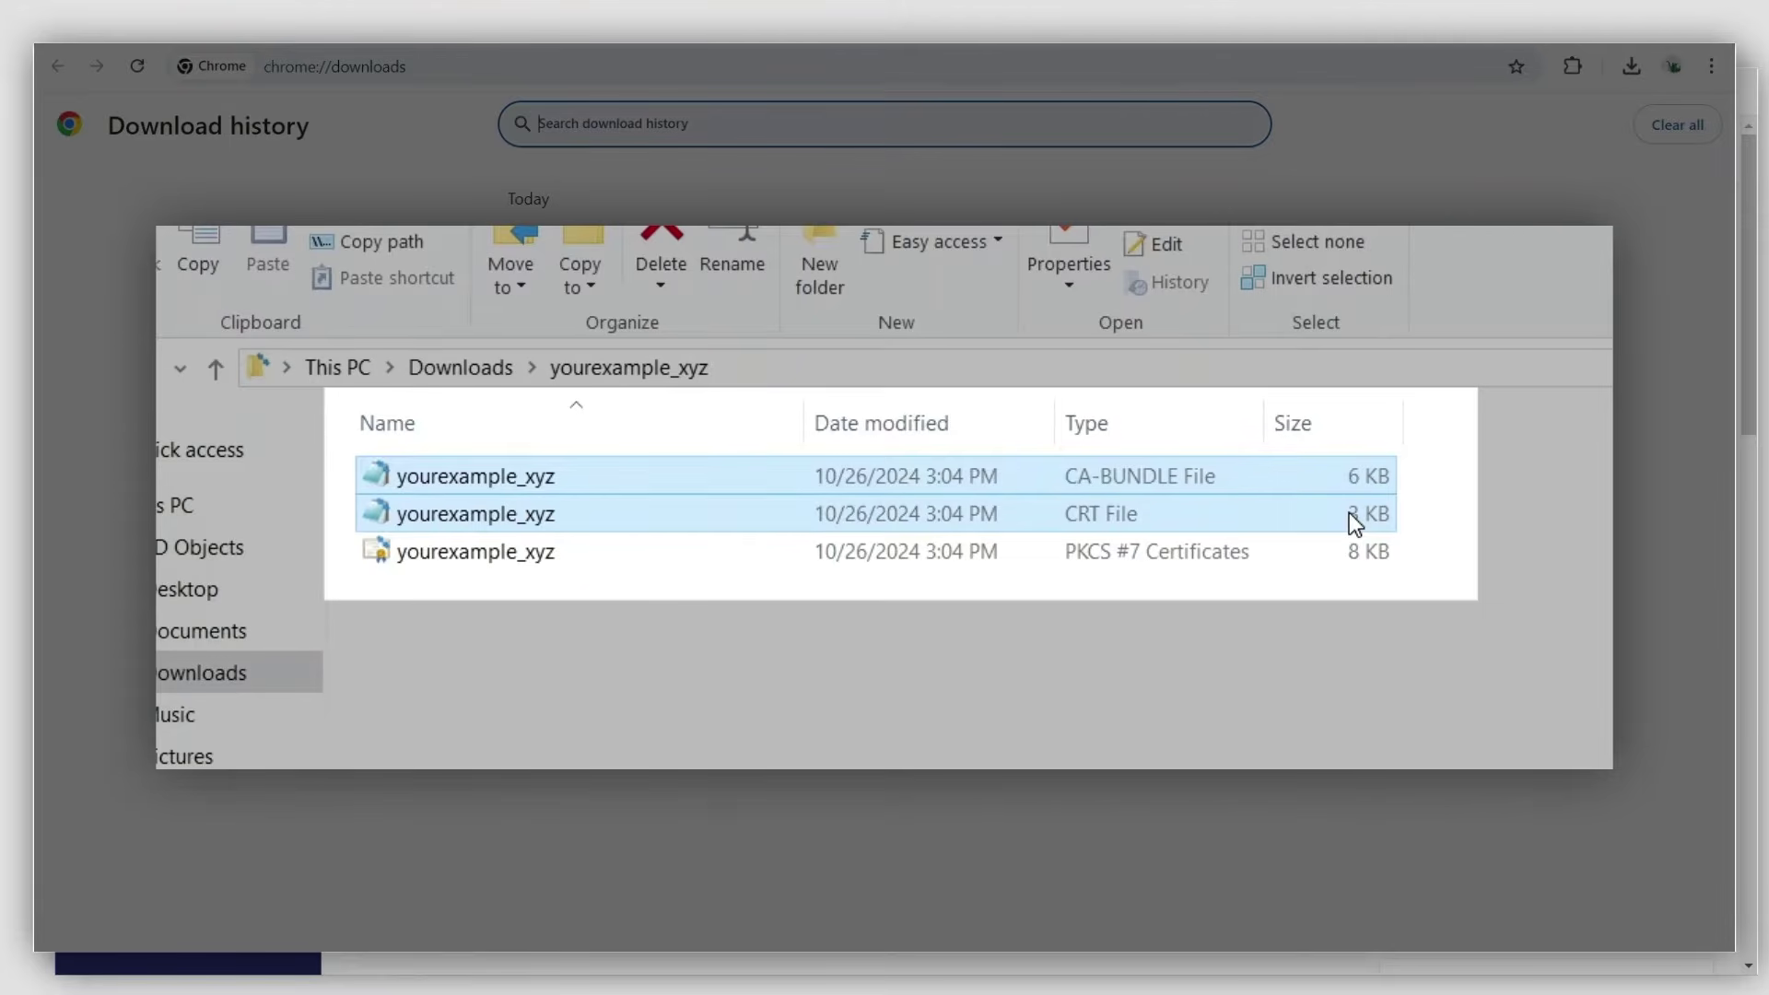
pyautogui.click(1430, 497)
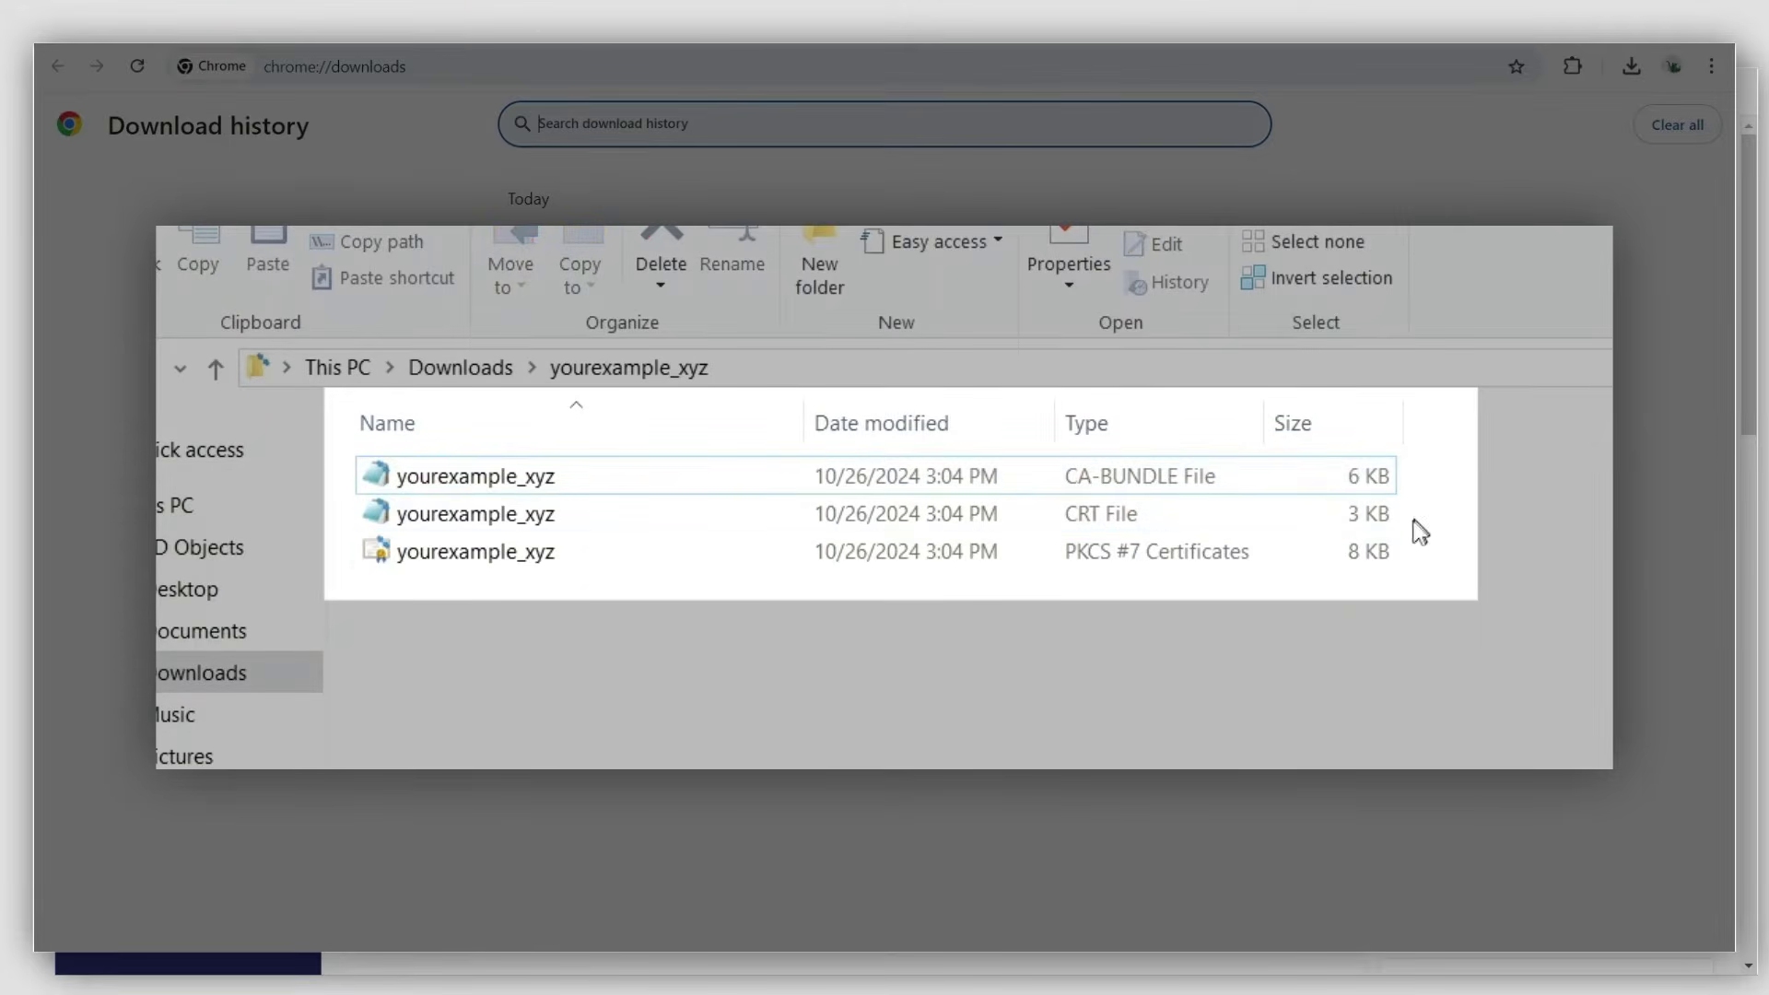
pyautogui.click(1371, 552)
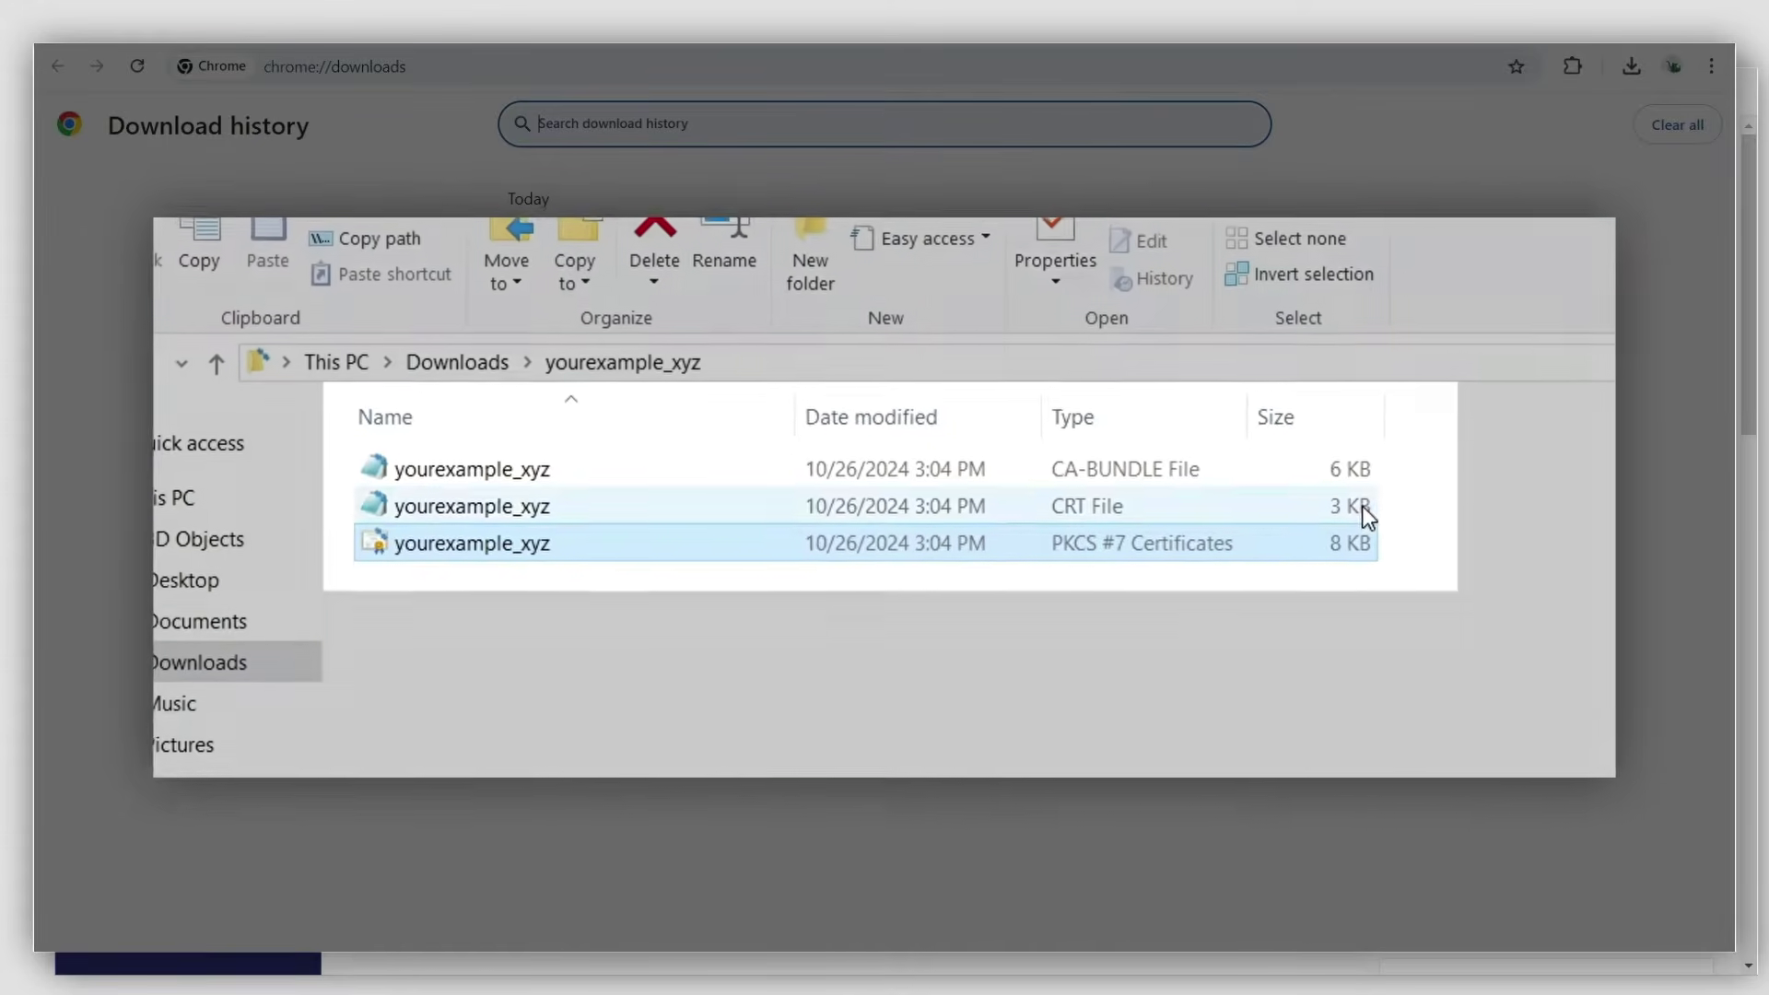
# - Open the yourexample_xyz CRT file with Notepad
pyautogui.doubleClick(1378, 513)
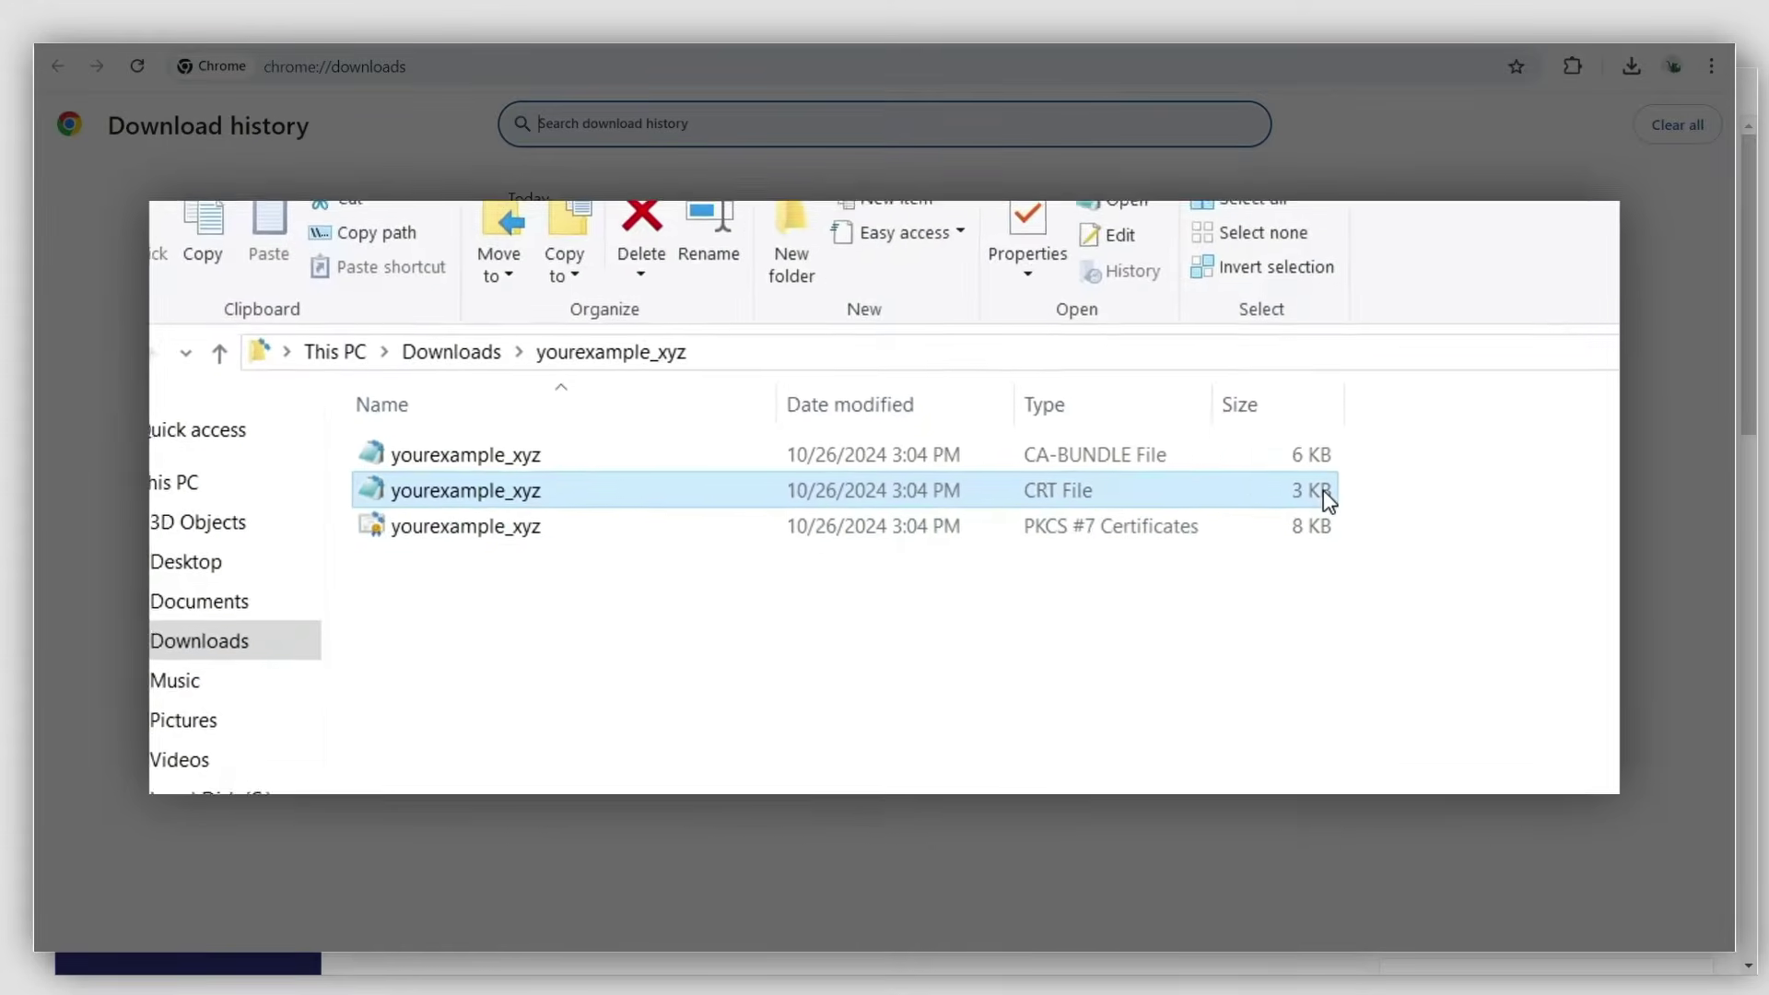
pyautogui.rightClick(1254, 466)
pyautogui.moveTo(1188, 553)
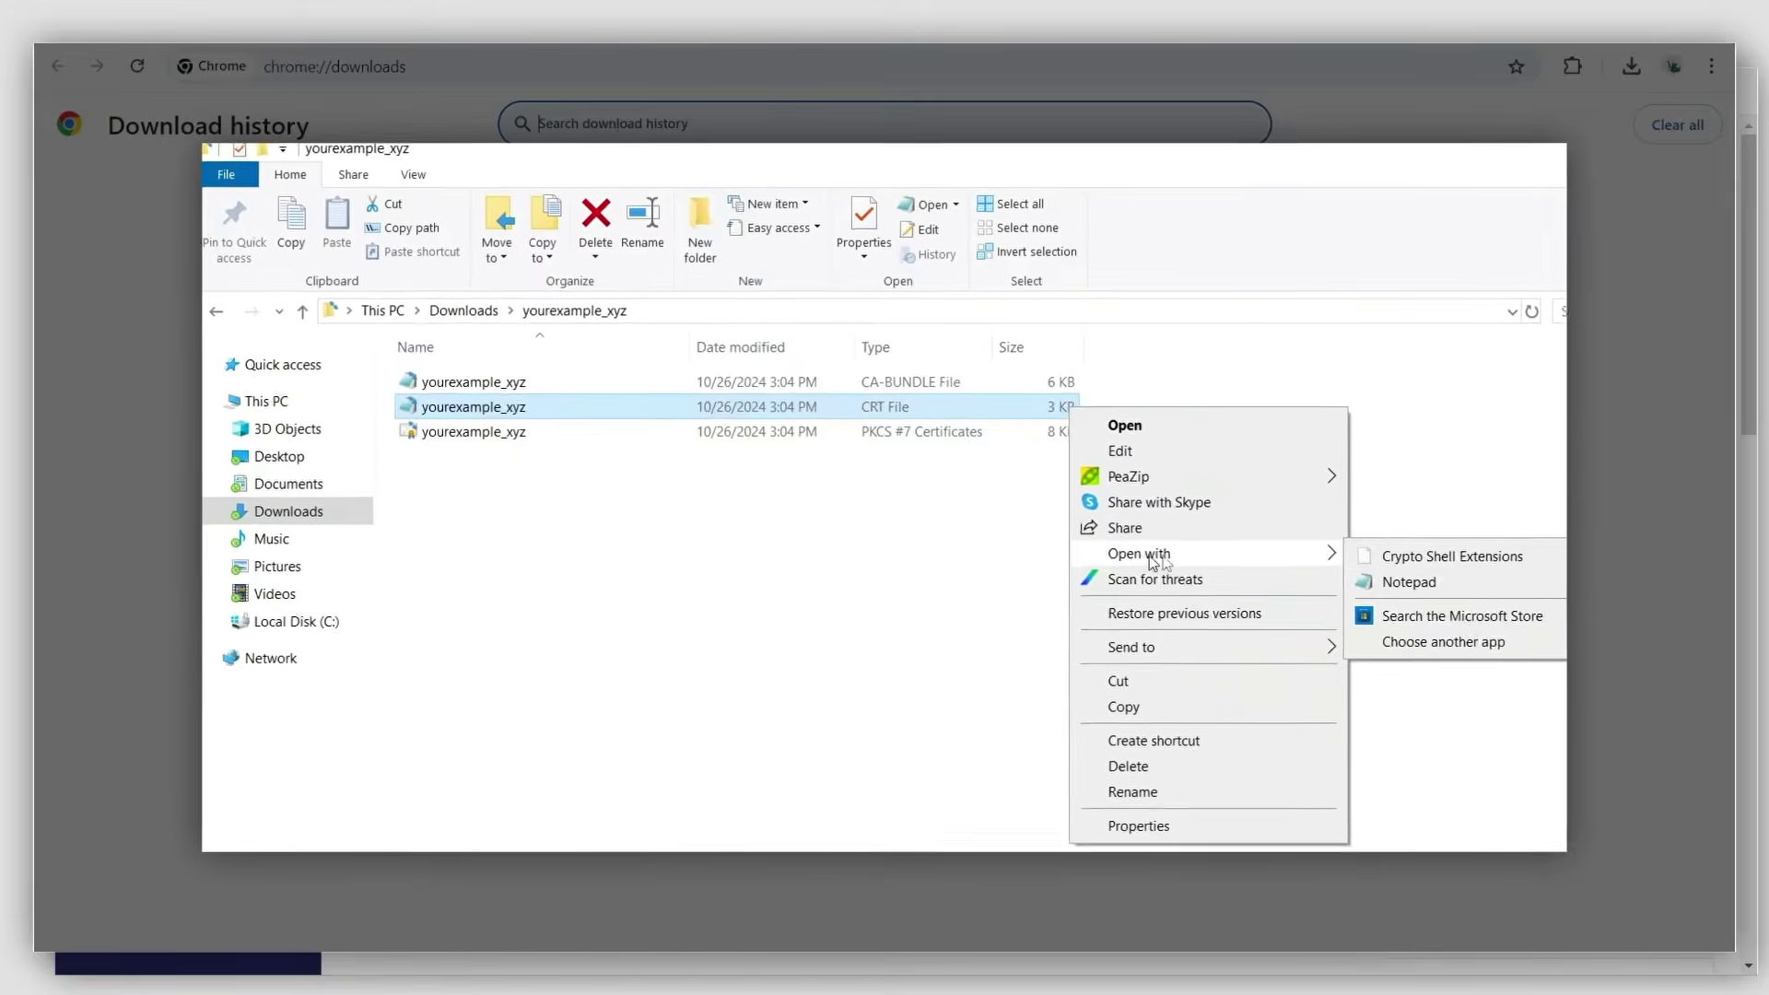
pyautogui.click(1387, 575)
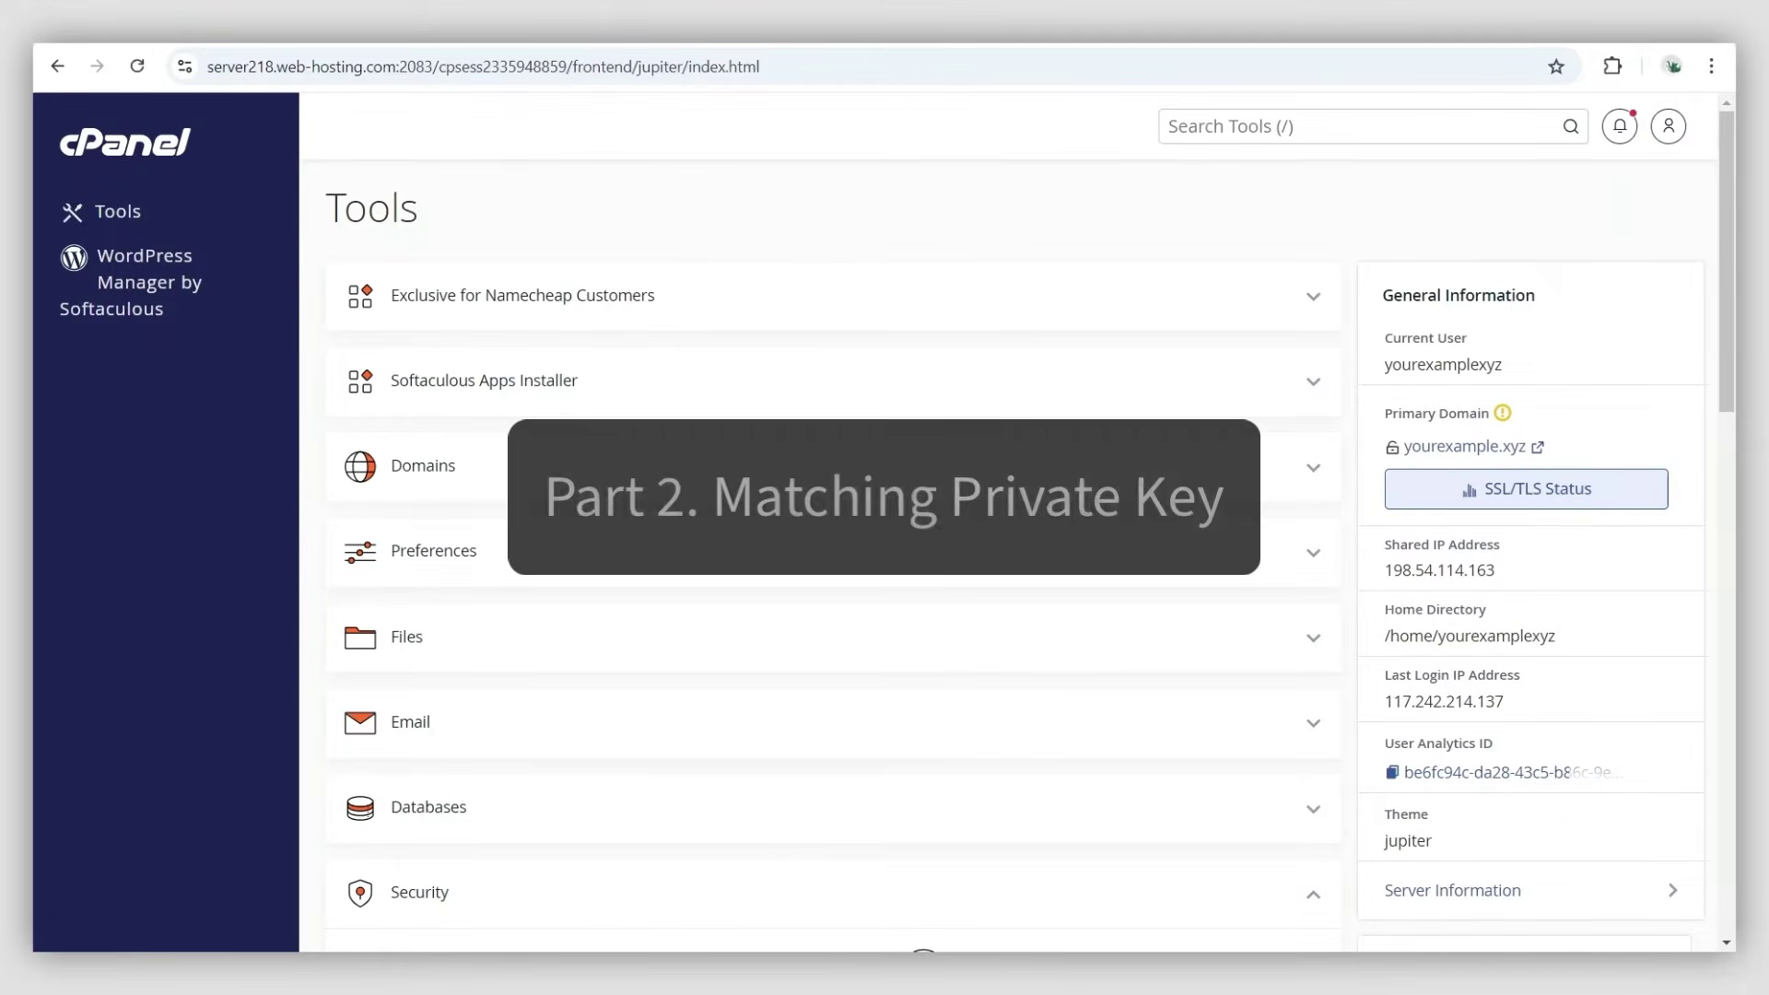
# - In cPanel, go to the SSL/TLS security tool and open the certificate signing requests page
pyautogui.scroll(-1, 1280, 471)
pyautogui.scroll(-1, 1281, 471)
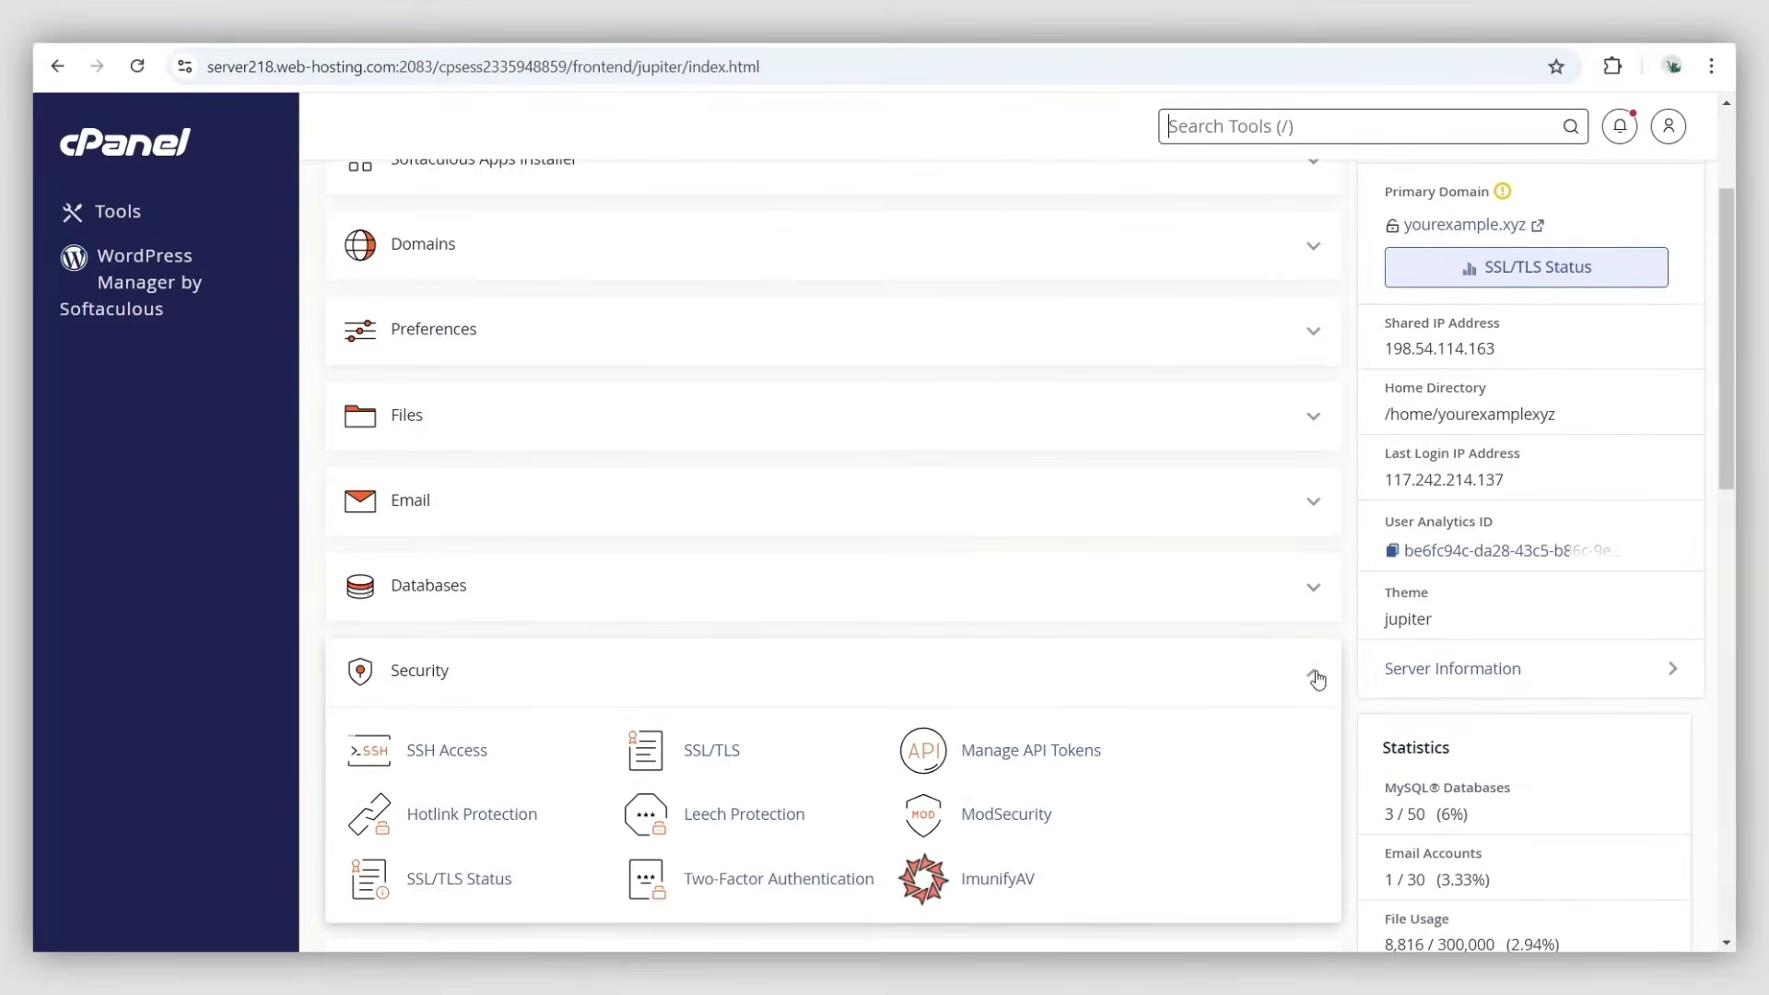
pyautogui.click(704, 642)
pyautogui.click(1186, 560)
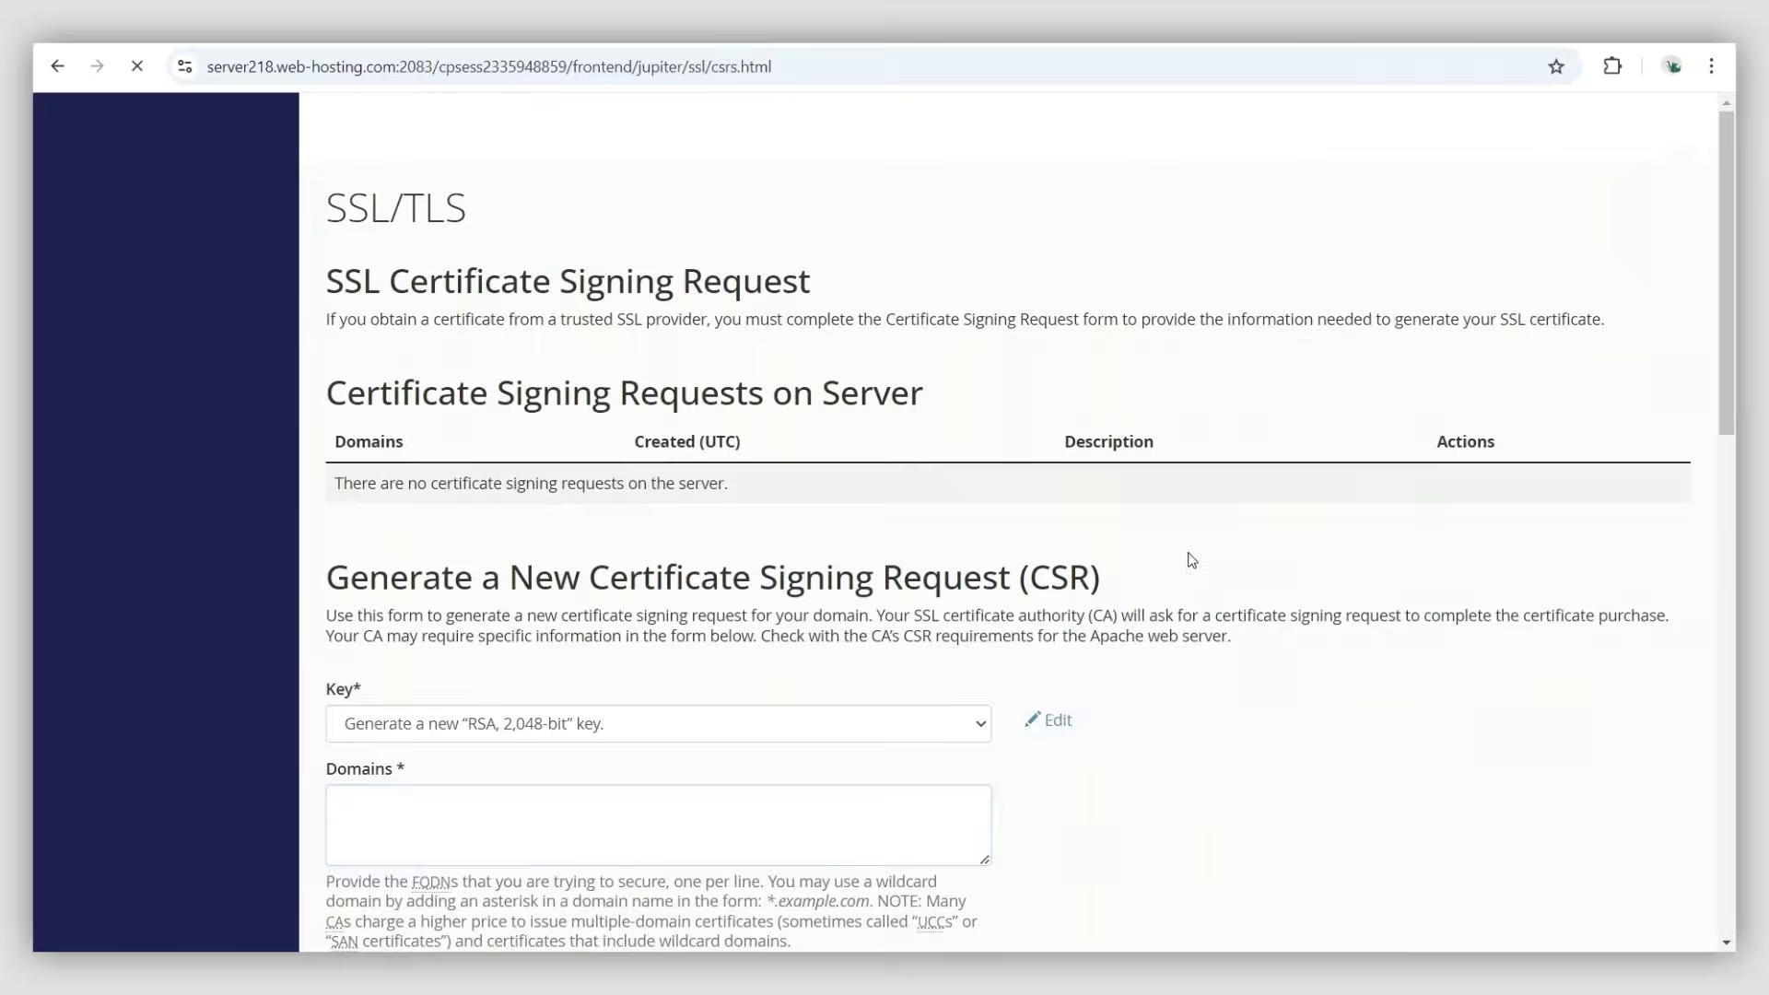
# - Fill in the new CSR form with domain yourexample.xyz, city Phoenix and state Arizona
pyautogui.scroll(-3, 1057, 598)
pyautogui.write('yourexample.xyz')
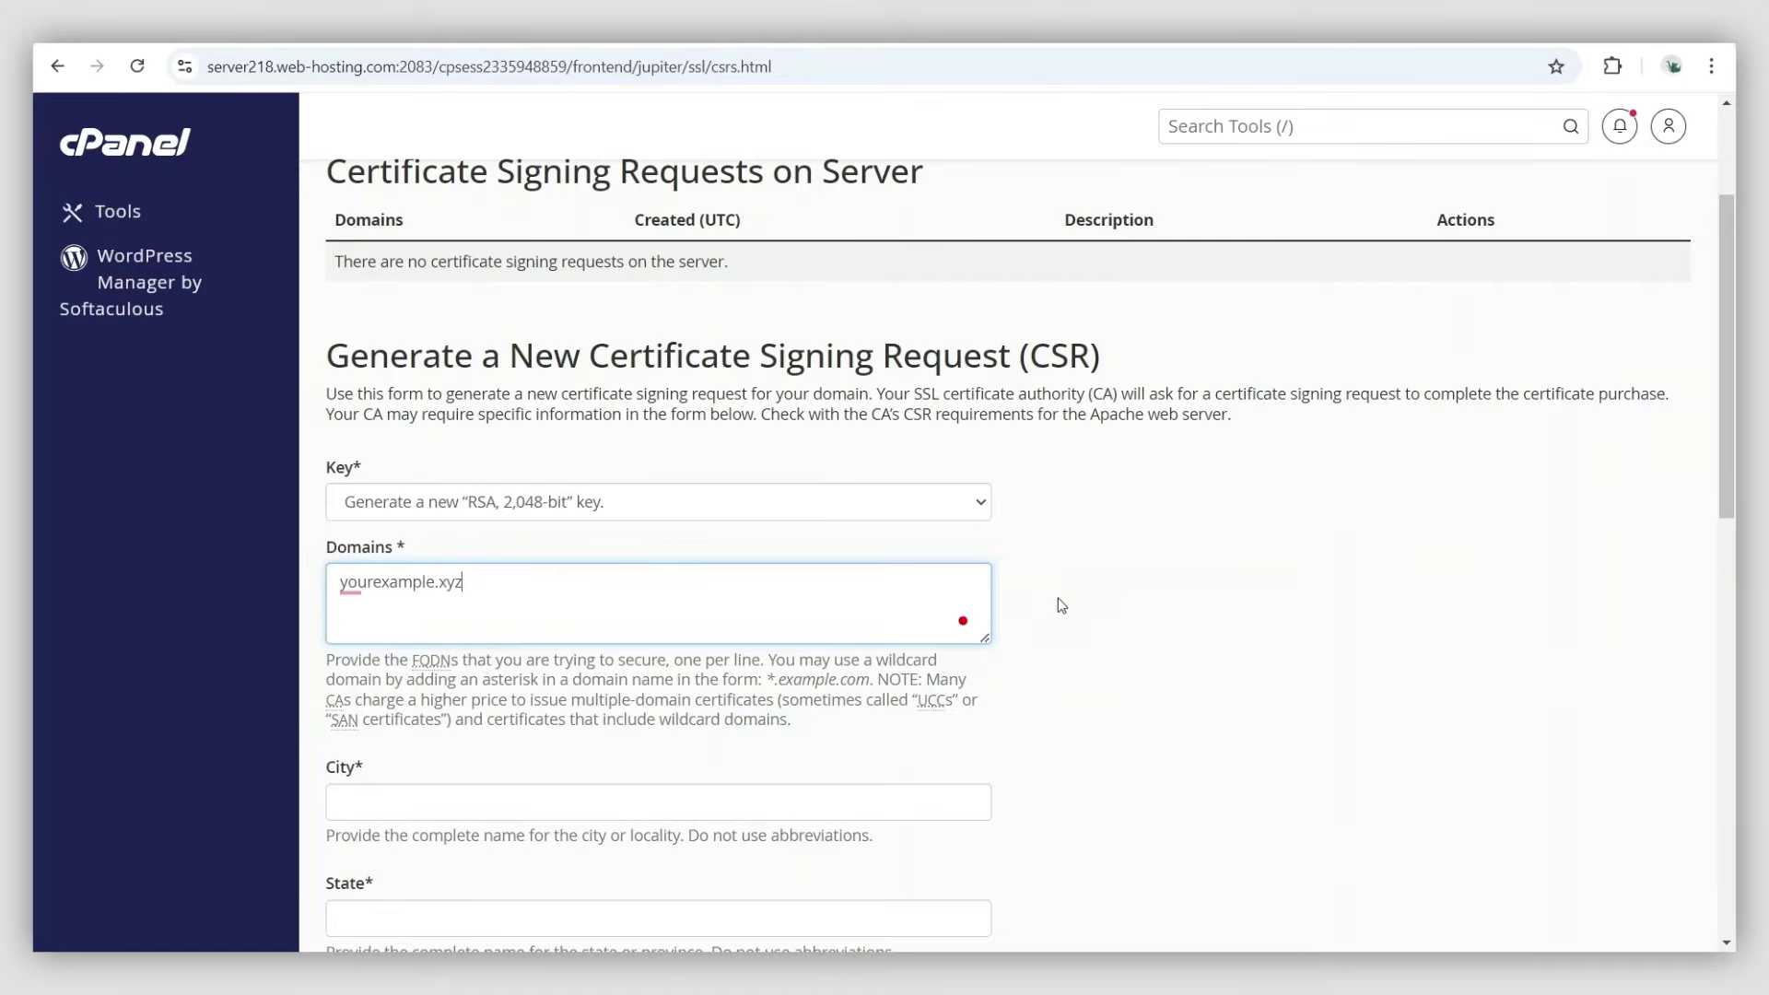
pyautogui.click(806, 805)
pyautogui.write('Phoenix')
pyautogui.press('Tab')
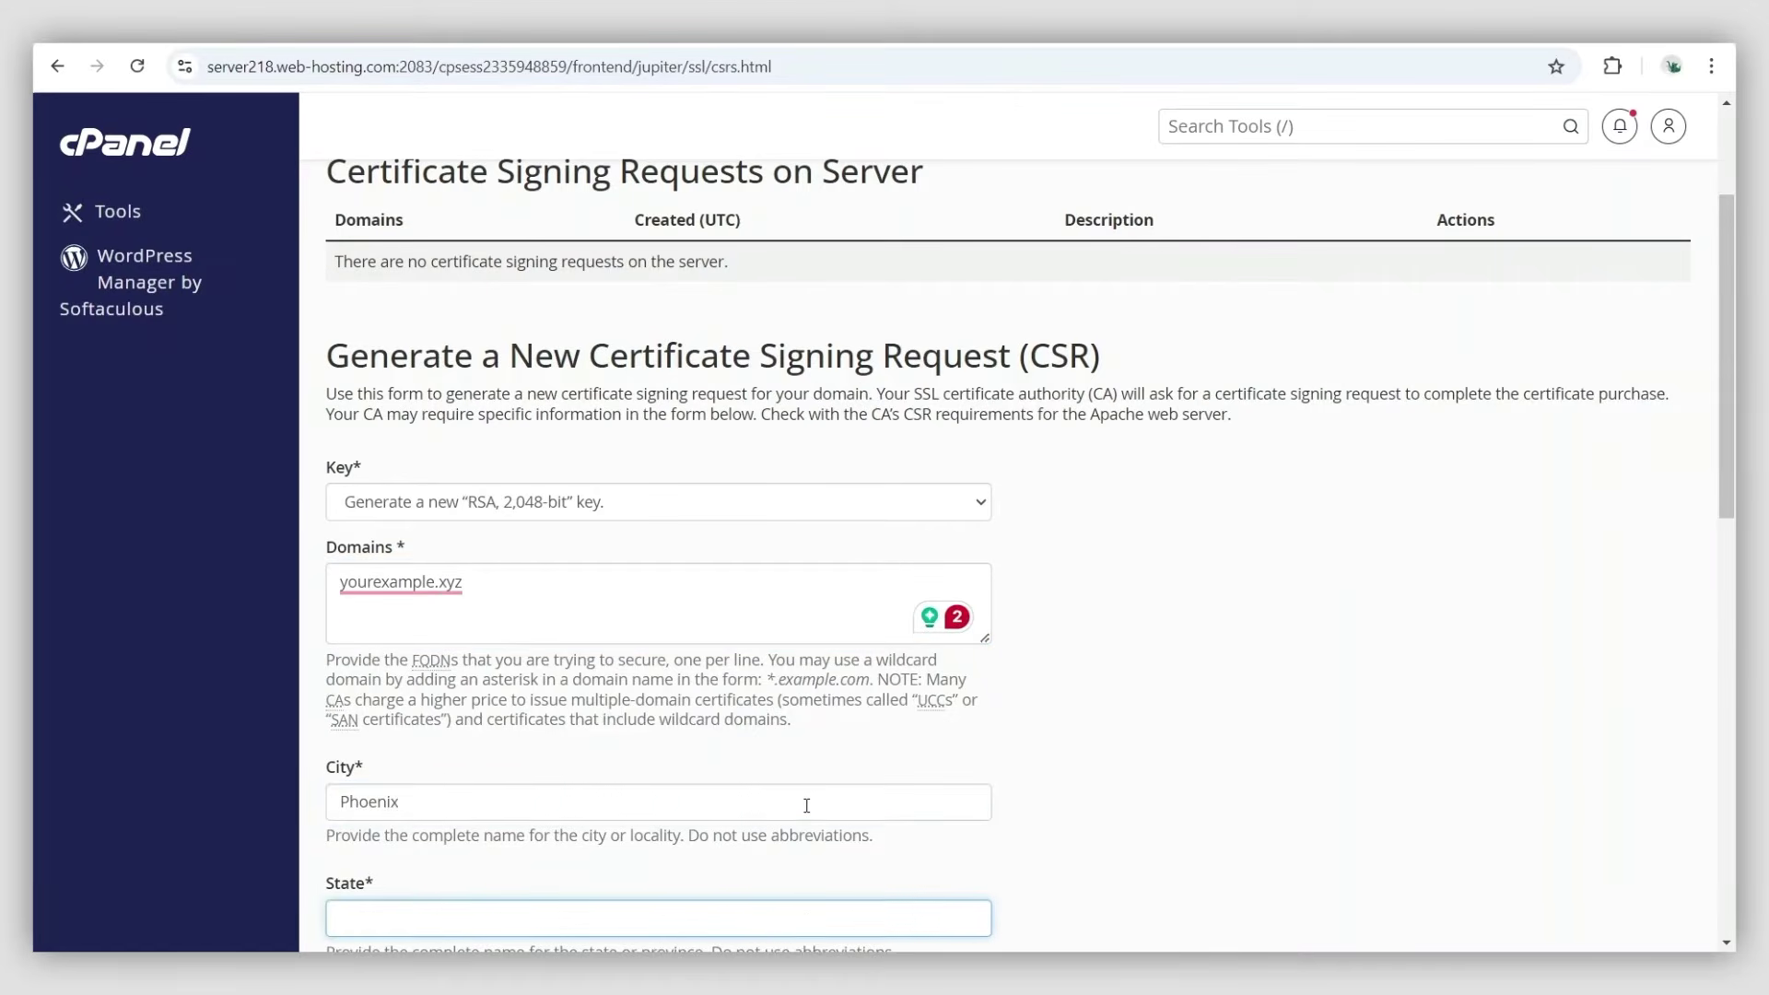
pyautogui.scroll(-3, 806, 805)
pyautogui.write('Arizona')
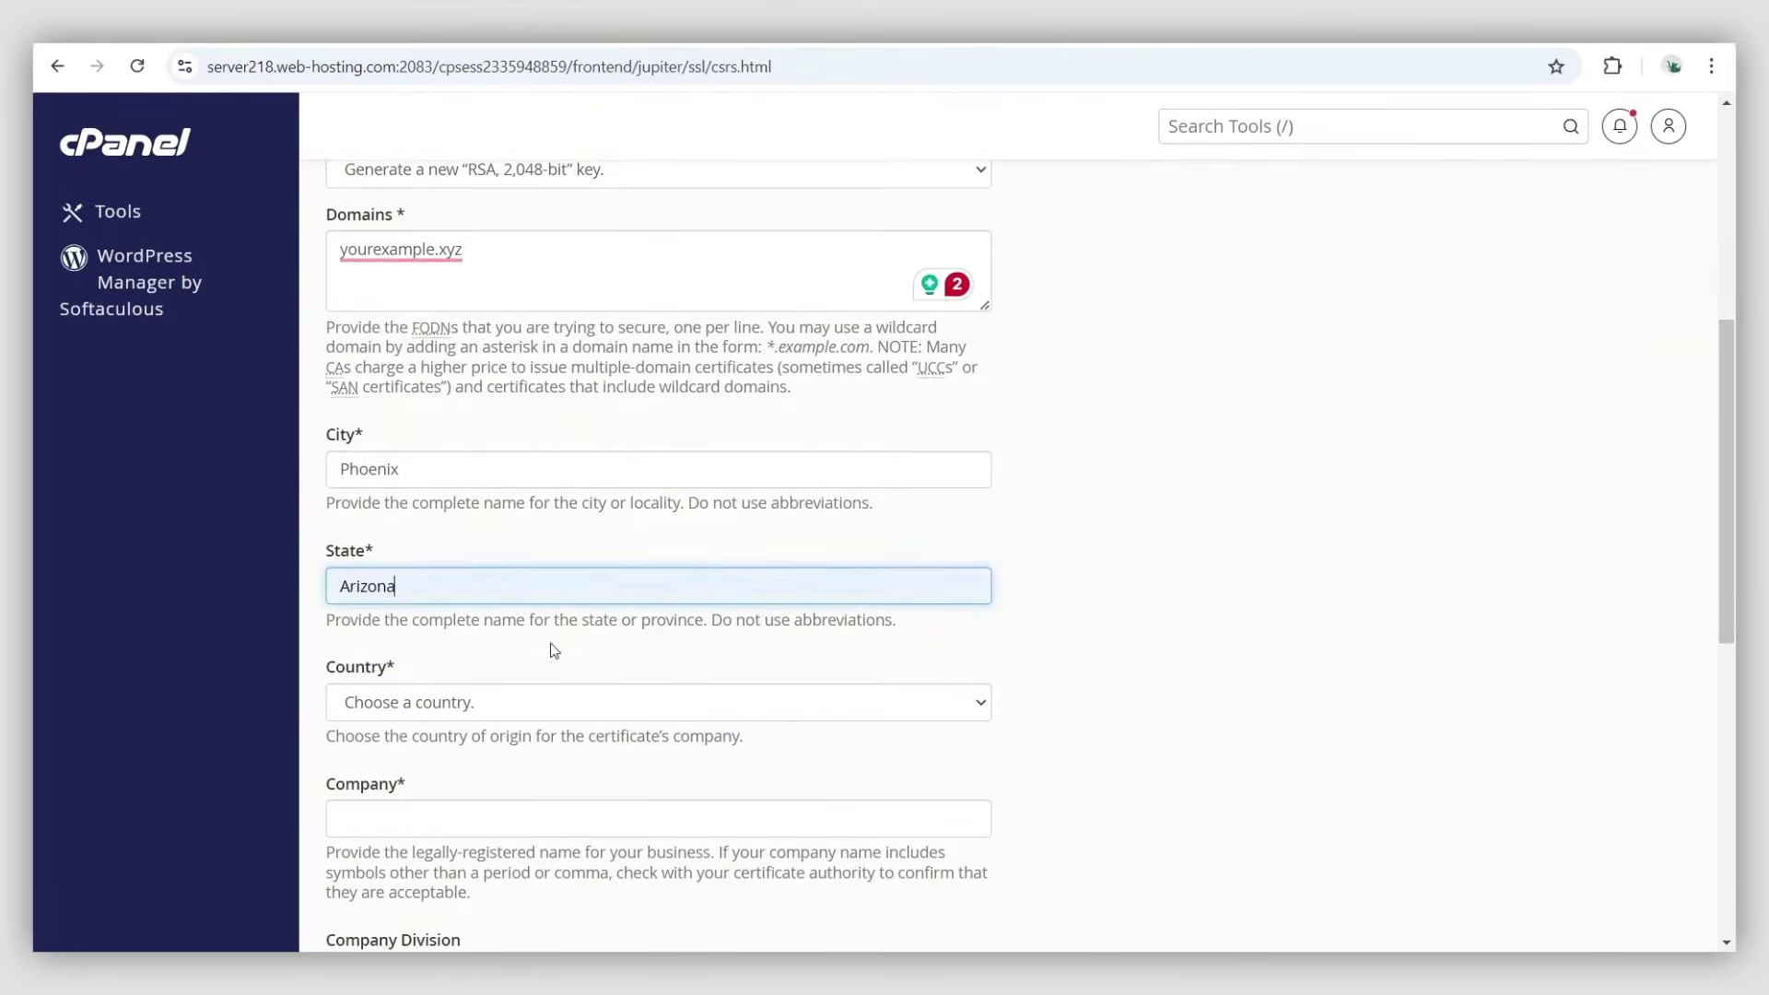
# - Set the CSR's country to US (United States) and company to Namecheap tutorial, and generate the request
pyautogui.press('Tab')
pyautogui.press('u')
pyautogui.press('s')
pyautogui.press('Tab')
pyautogui.write('Namecheap tutorial')
pyautogui.scroll(-8, 540, 710)
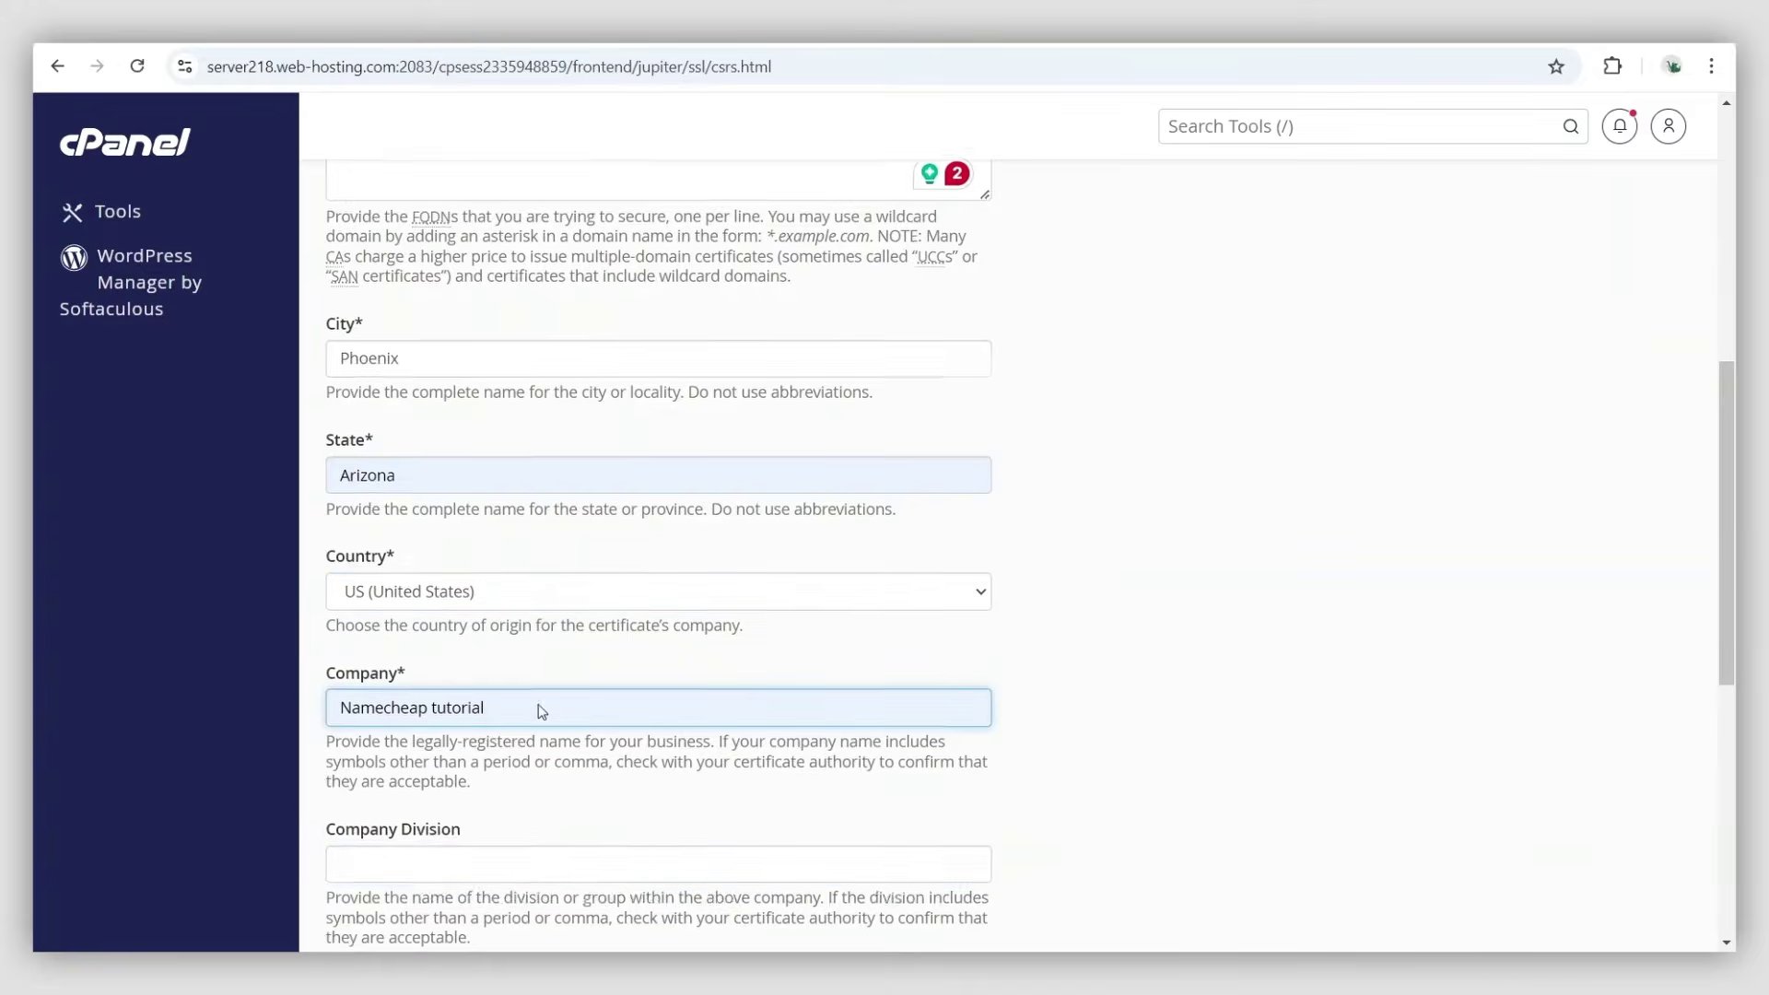
pyautogui.click(373, 769)
pyautogui.scroll(-1, 645, 552)
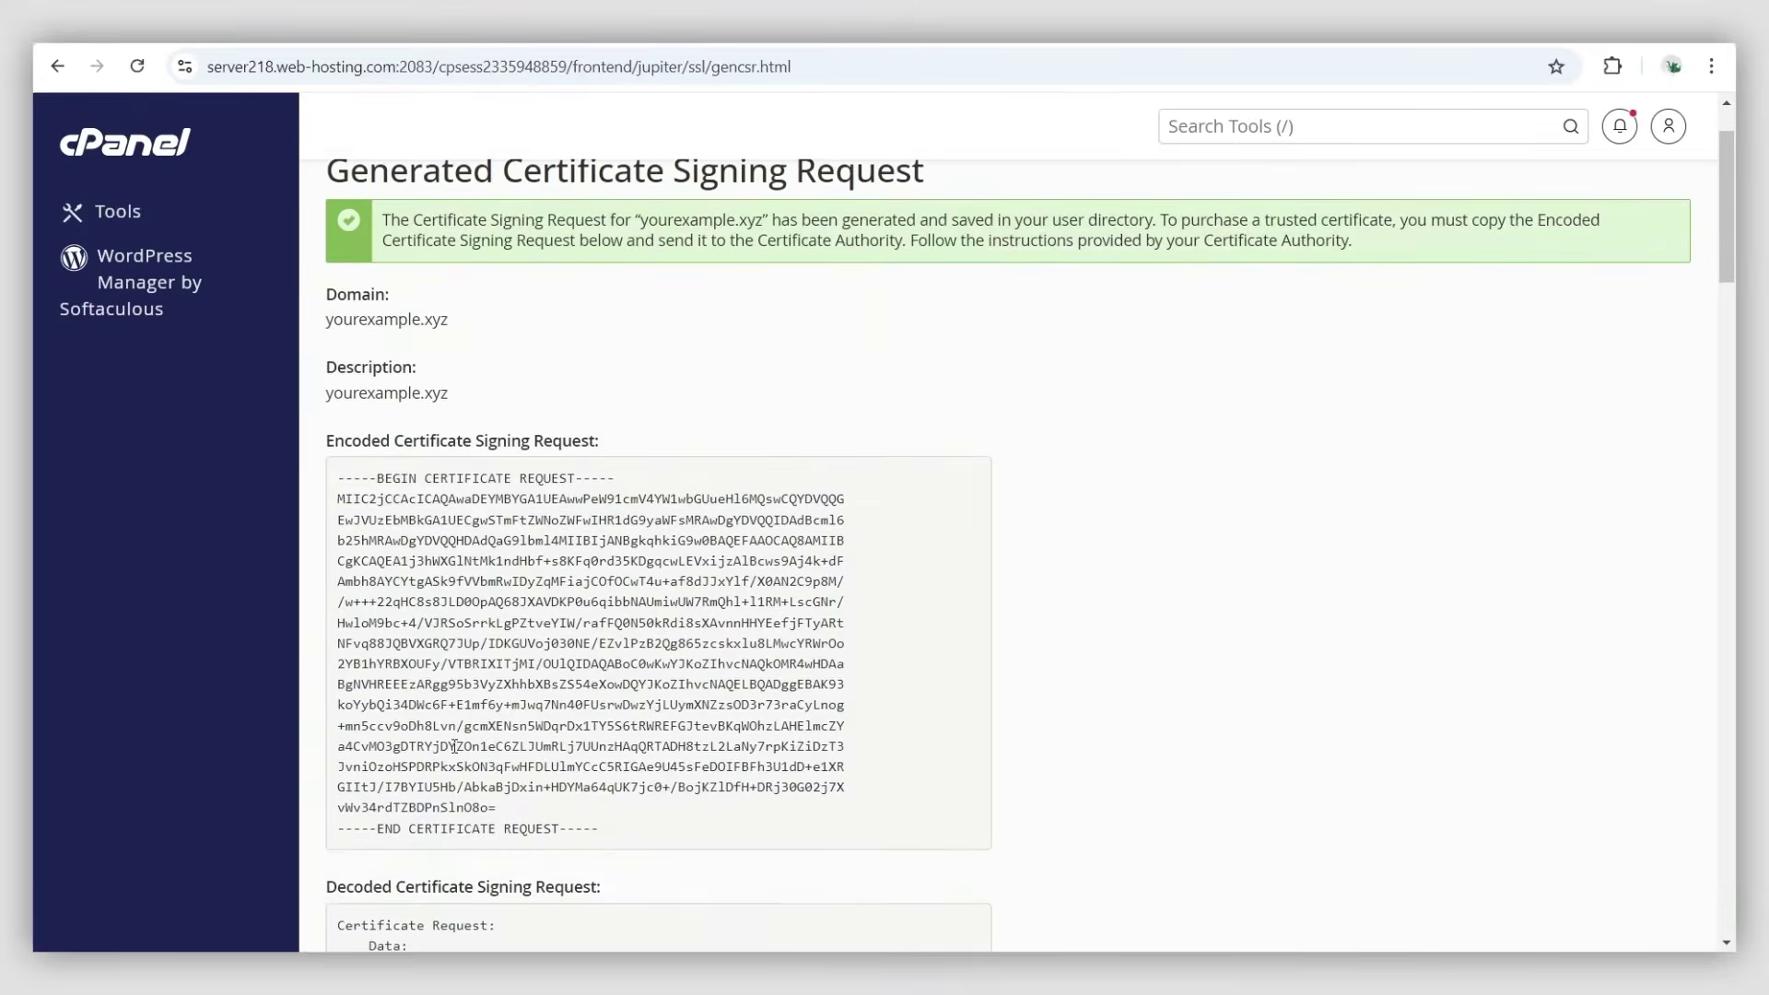
# - Return to SSL/TLS, list the private keys on the server, and open the key described as yourexample.xyz
pyautogui.click(44, 68)
pyautogui.click(1208, 433)
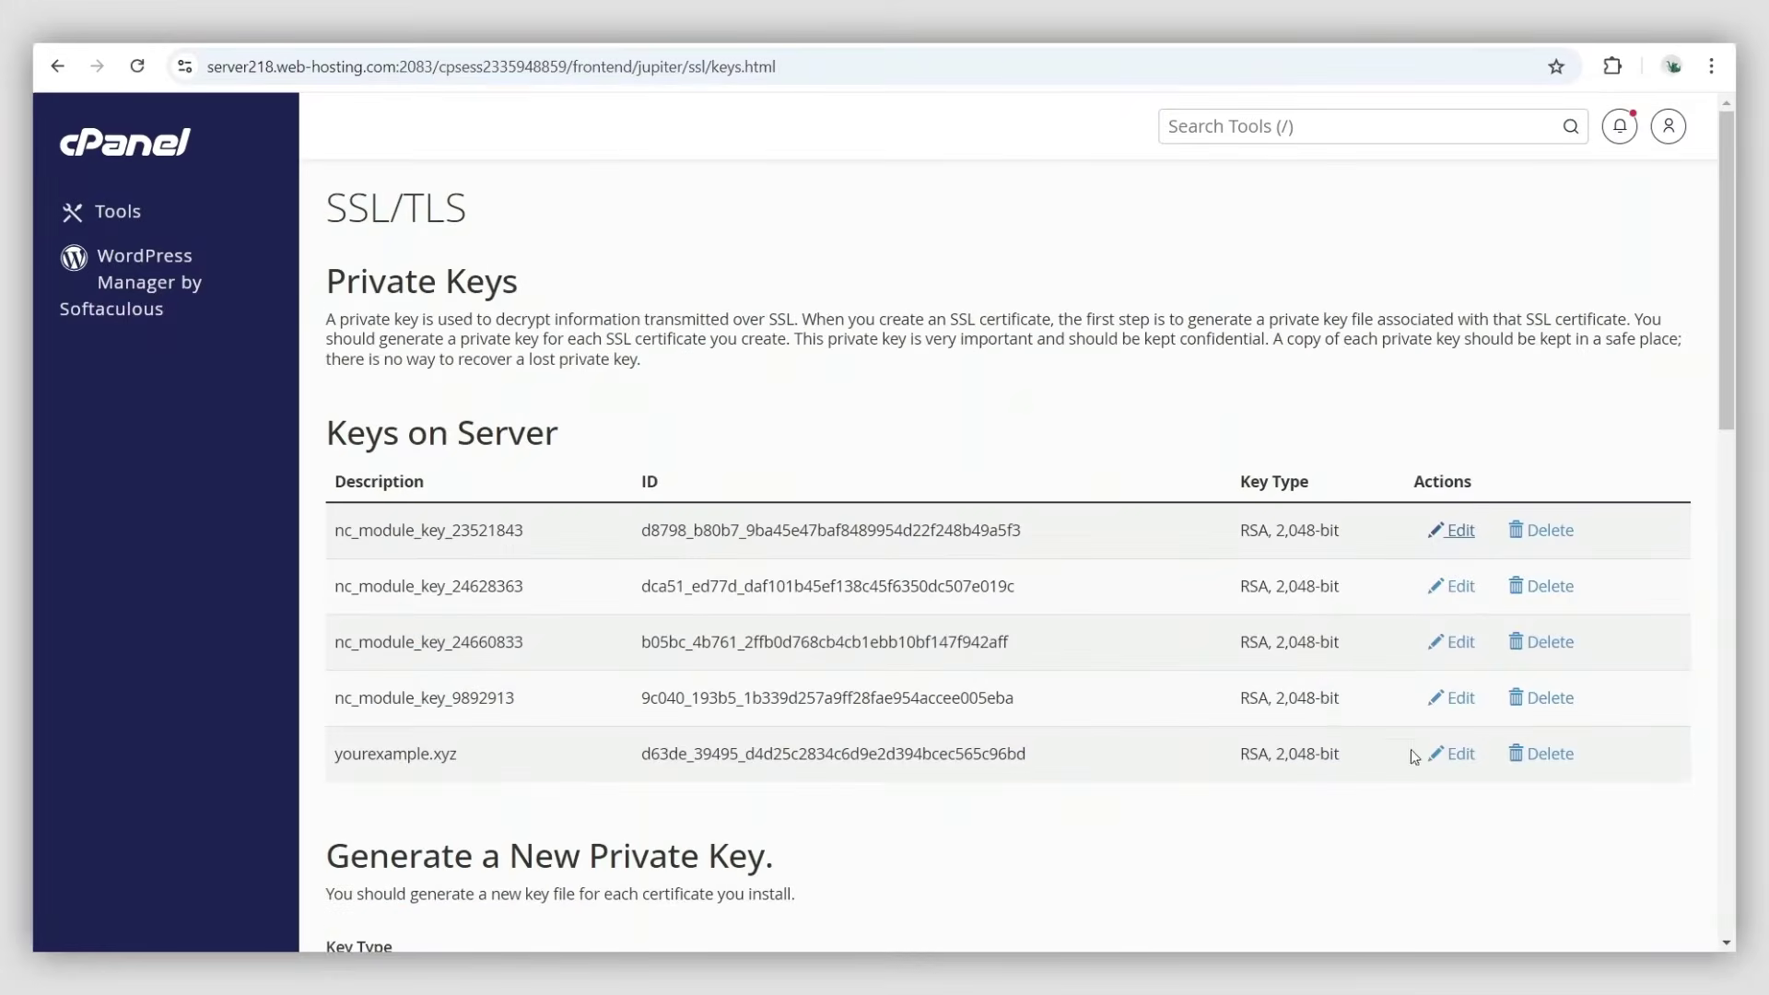
pyautogui.click(1460, 758)
pyautogui.scroll(-2, 725, 722)
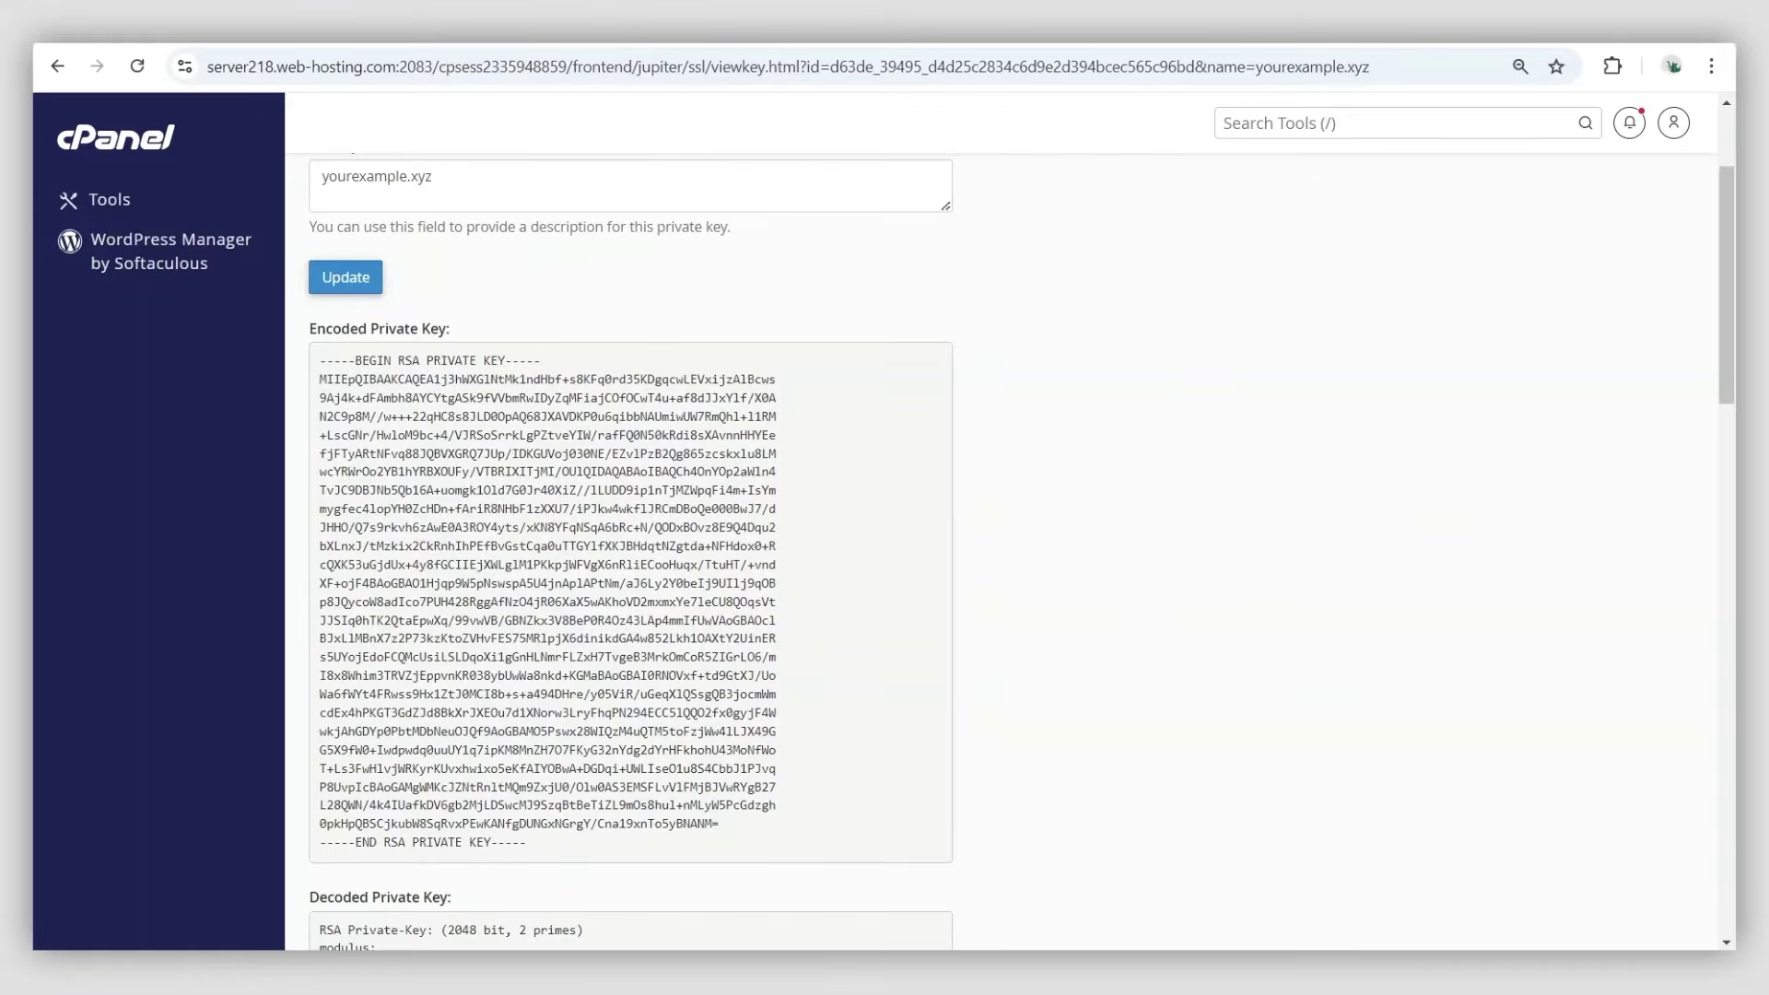
# - Check the BEGIN and END lines that enclose the encoded private key
pyautogui.moveTo(319, 359); pyautogui.dragTo(571, 361)
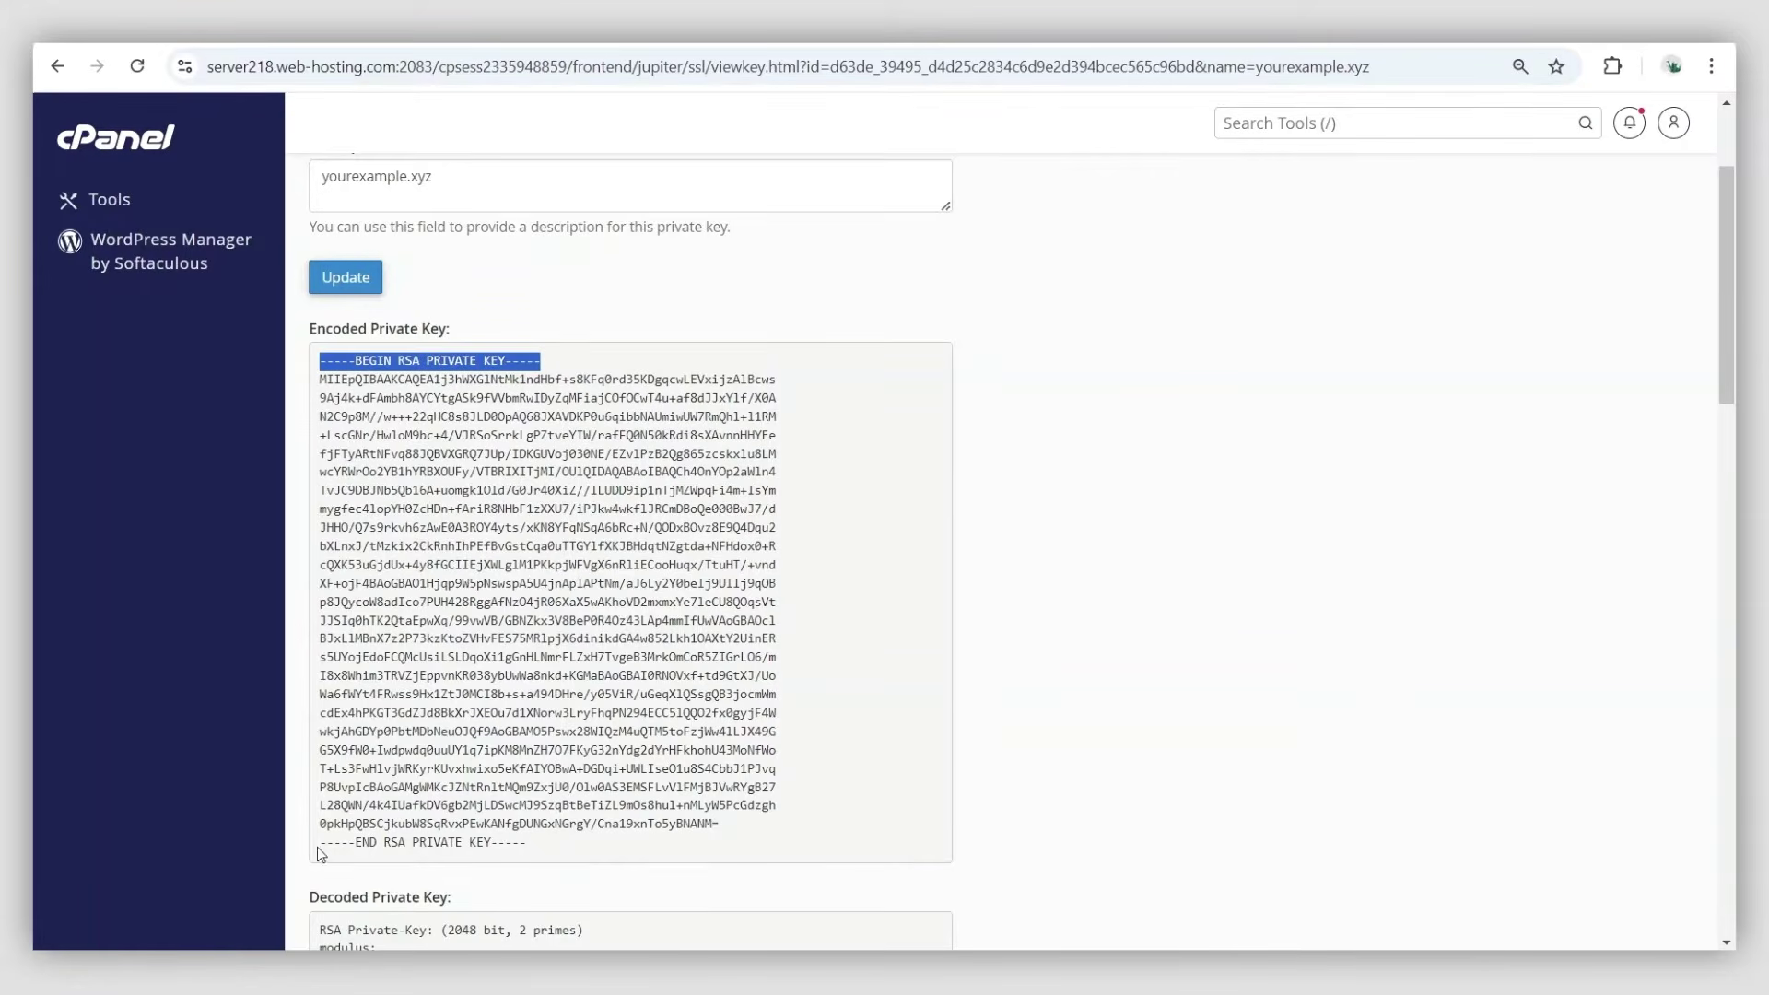
pyautogui.moveTo(319, 842); pyautogui.dragTo(550, 852)
pyautogui.click(550, 852)
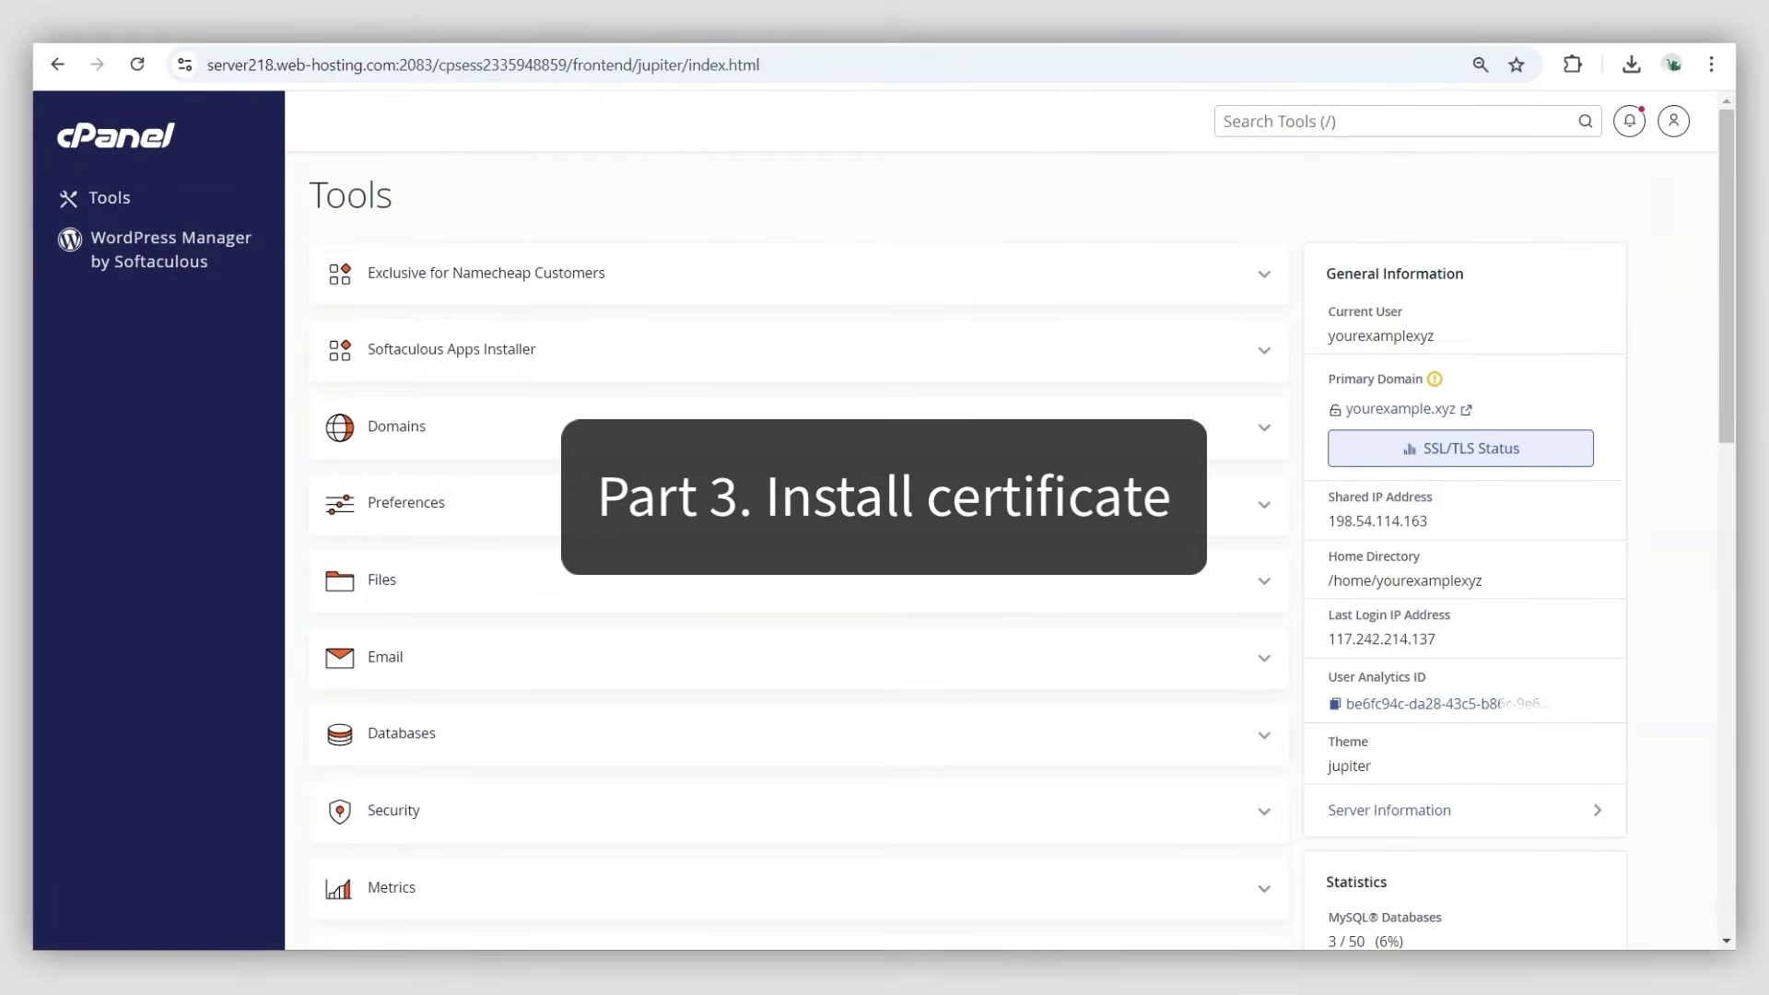
# - From the cPanel tools, go to SSL/TLS and open the page for managing SSL sites
pyautogui.click(140, 147)
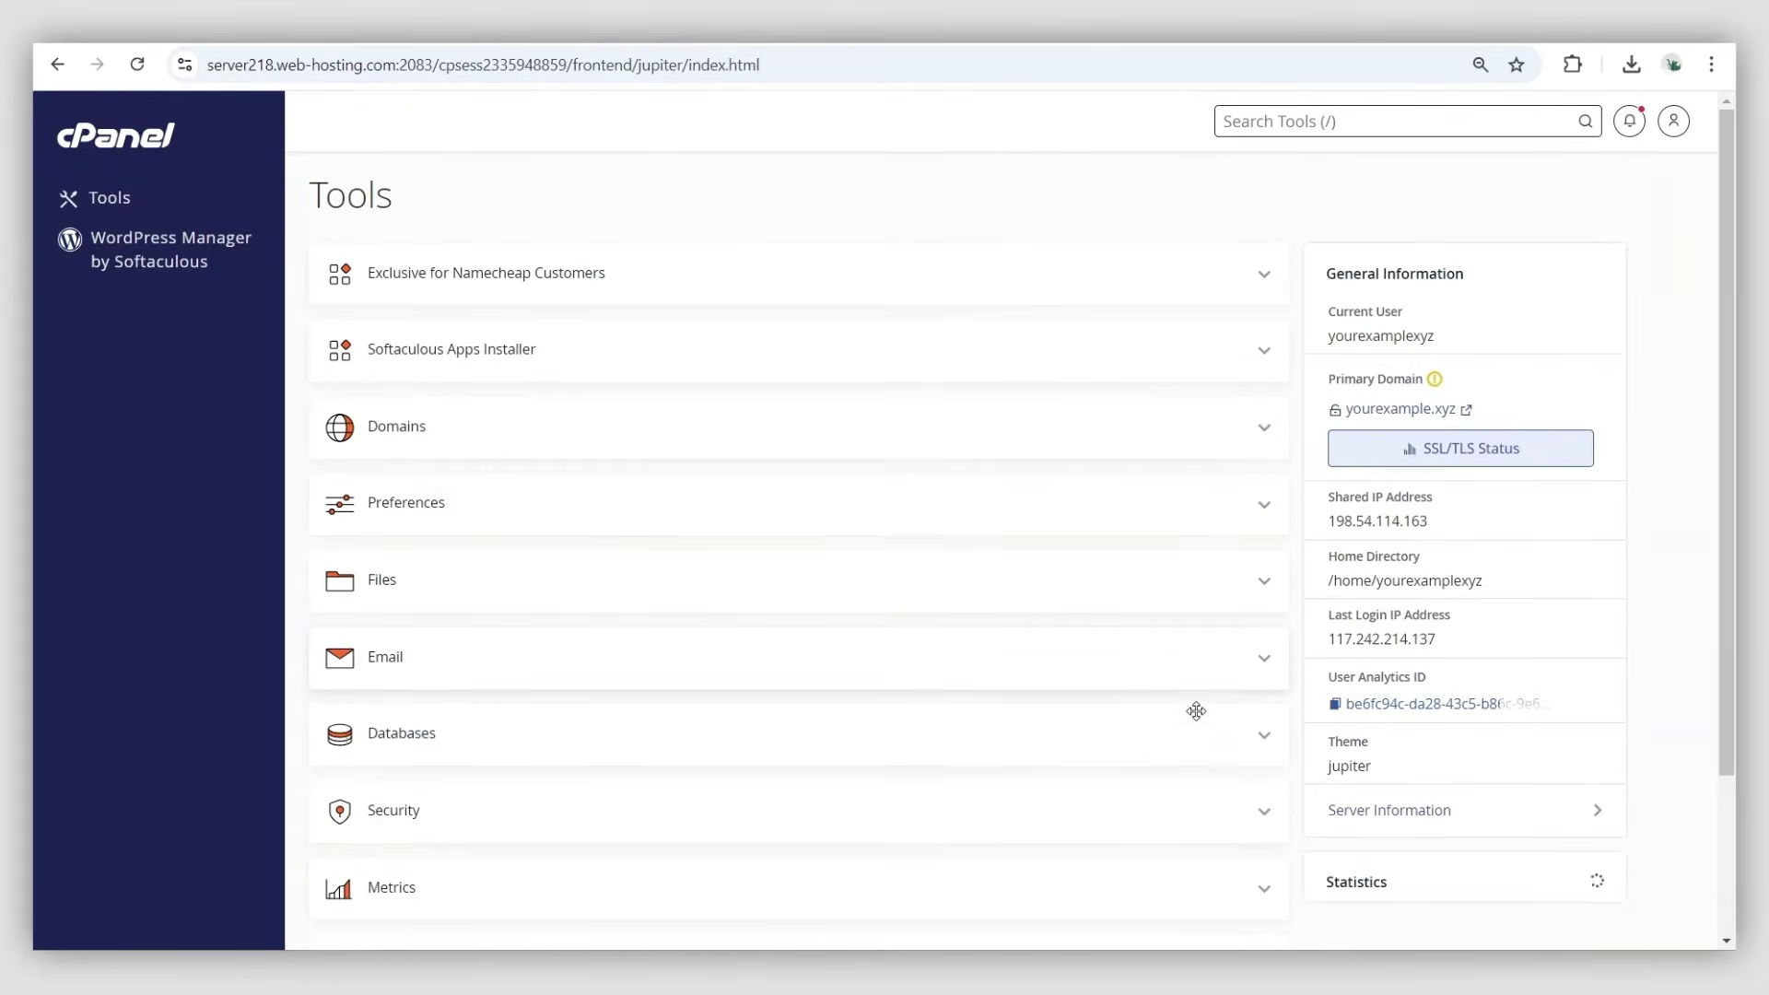
pyautogui.scroll(-2, 1195, 714)
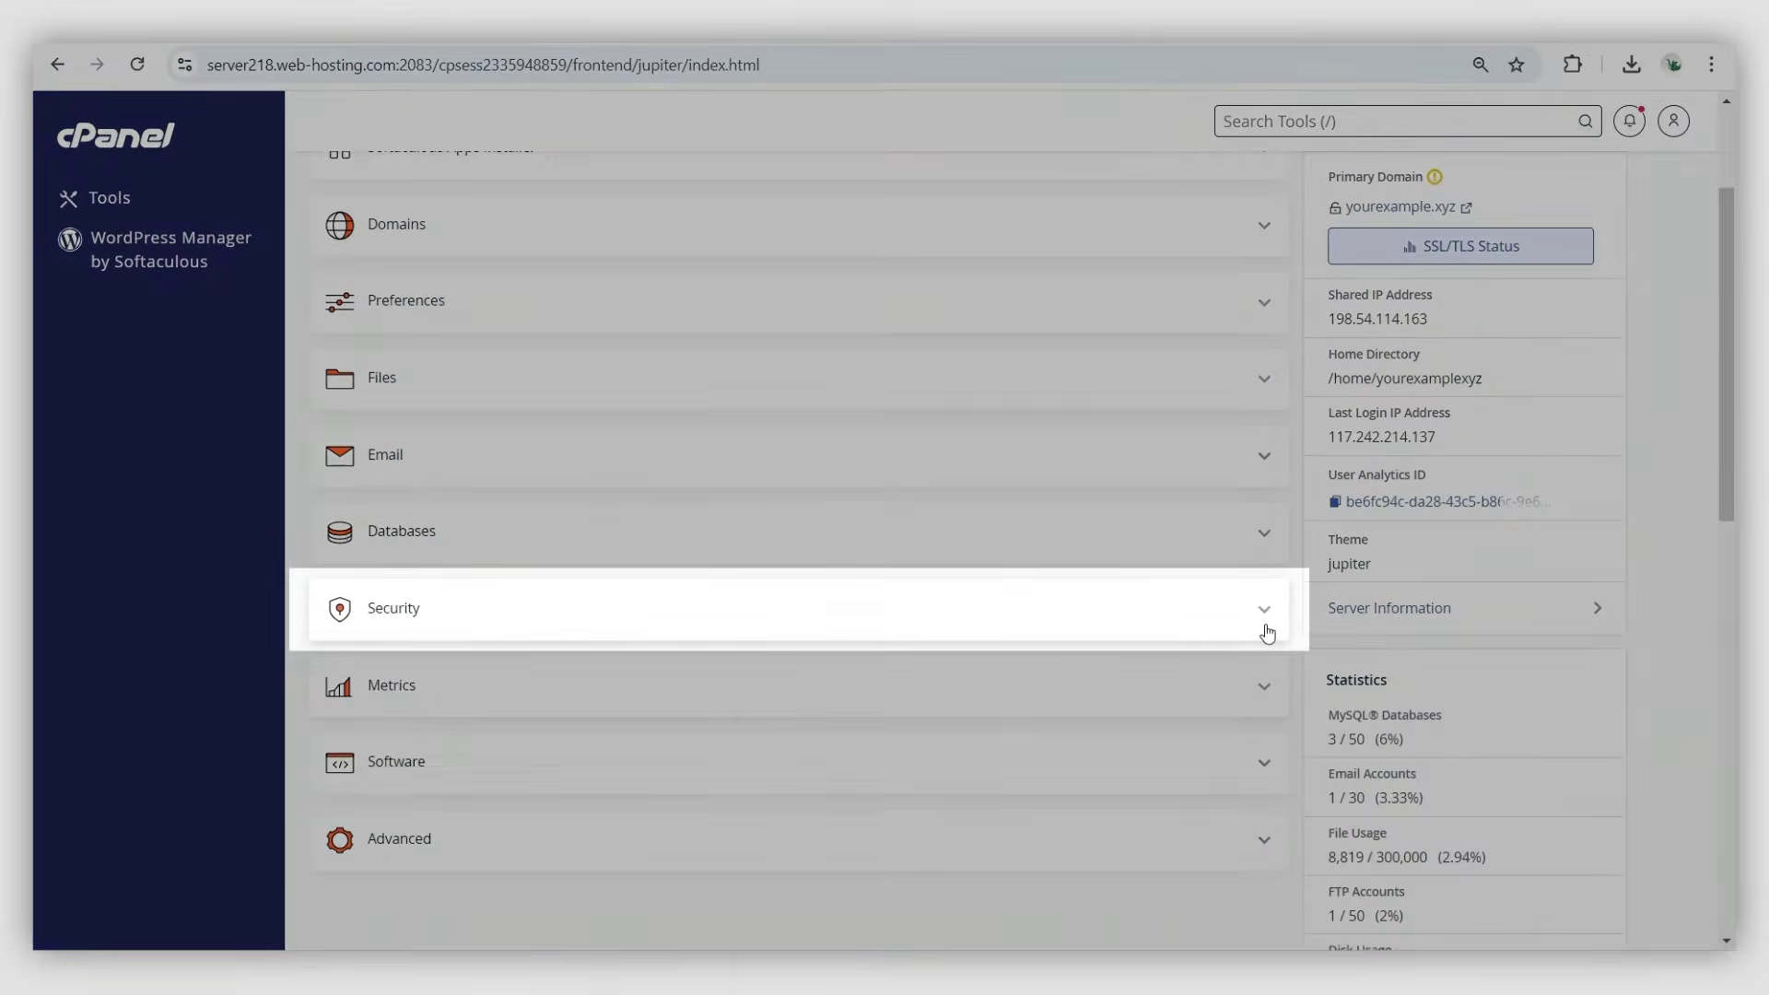
pyautogui.click(1266, 630)
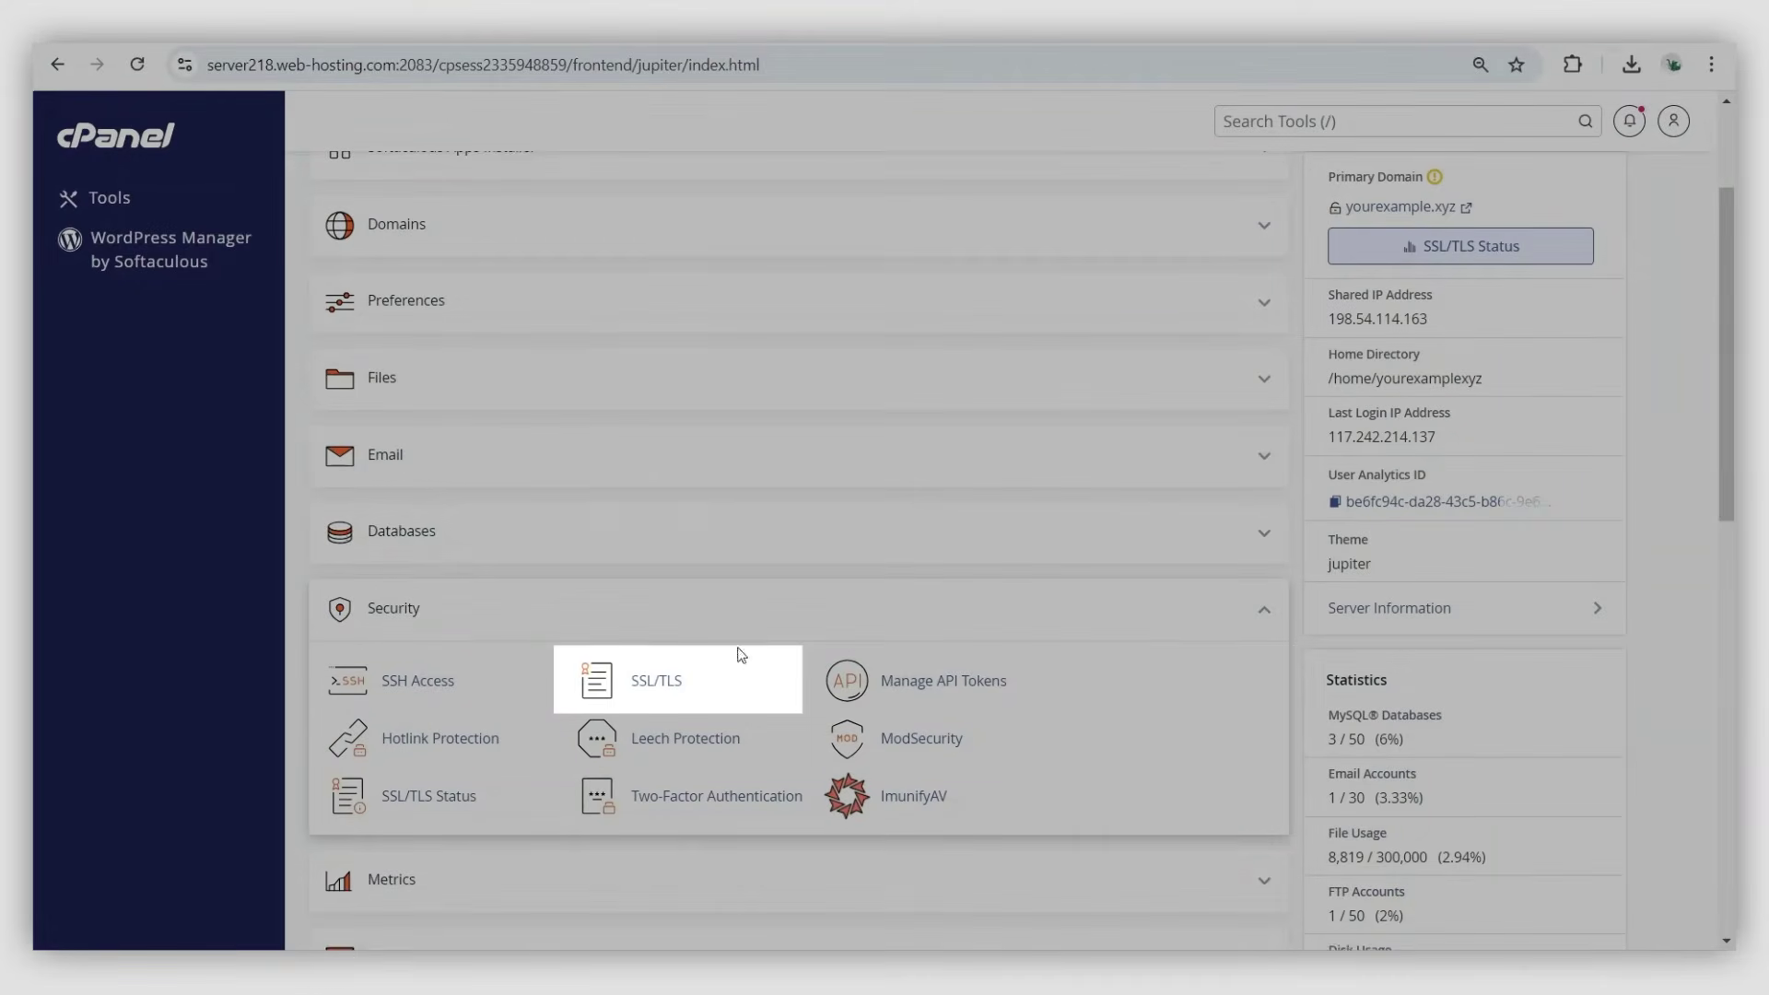
pyautogui.click(679, 689)
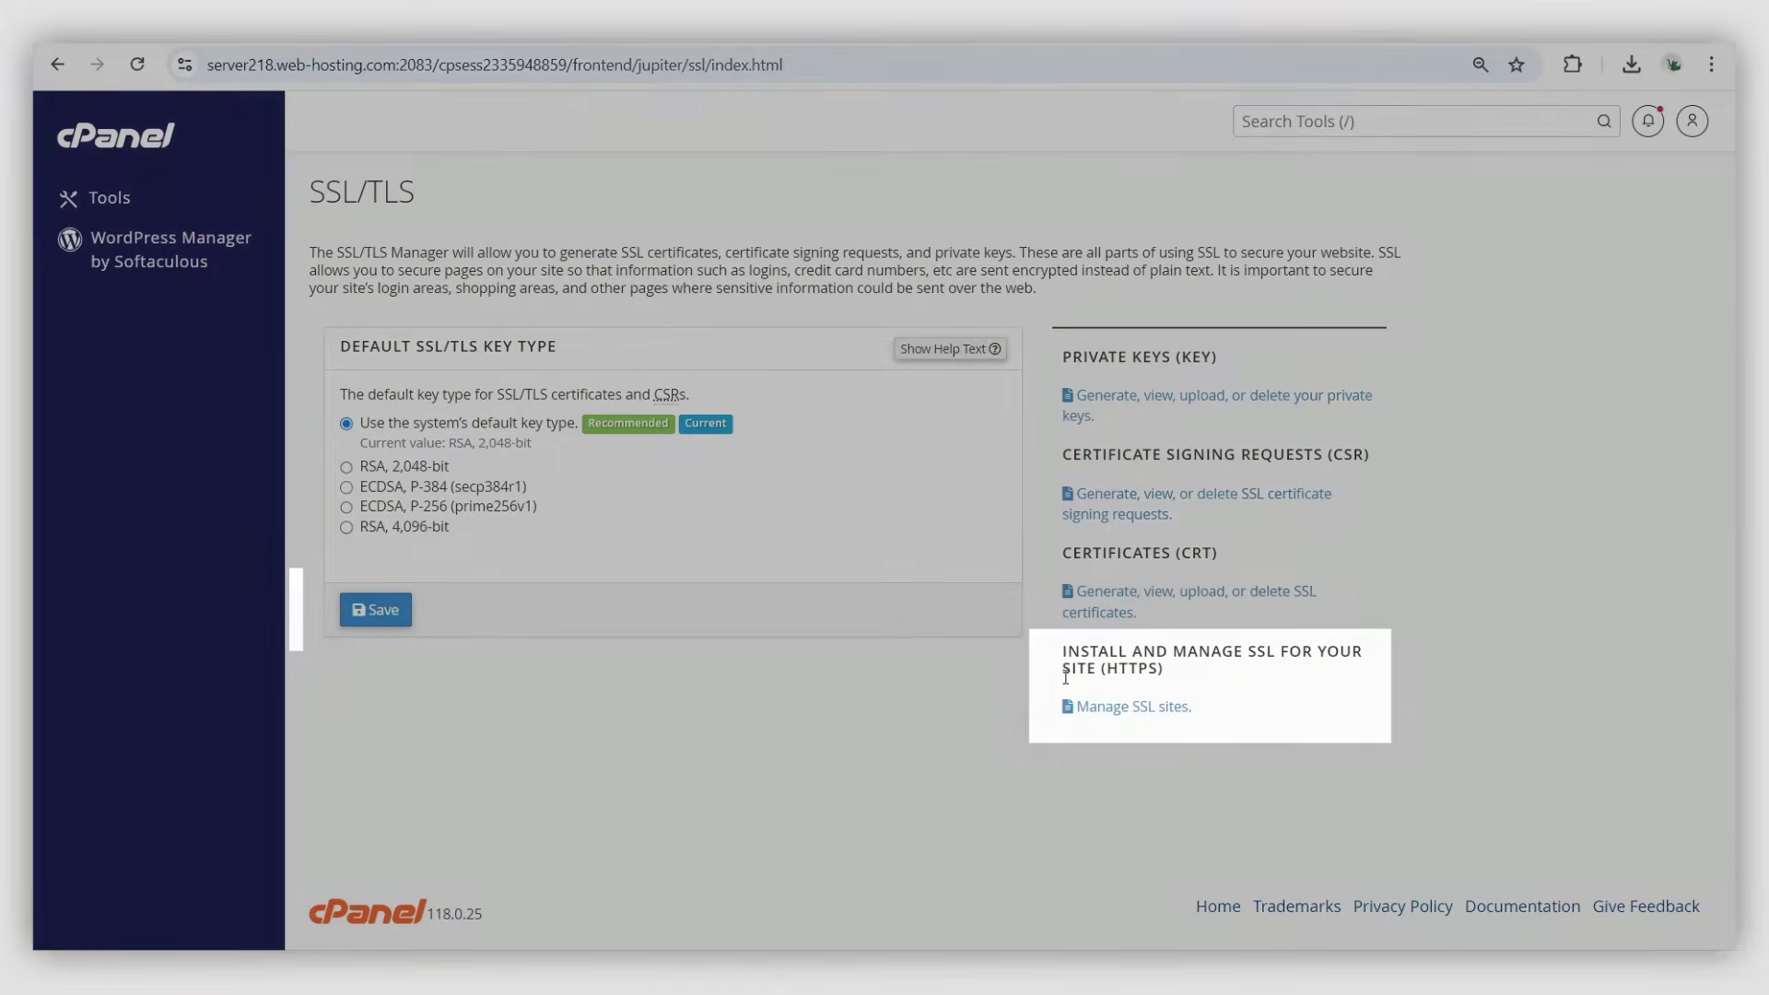
pyautogui.click(1093, 715)
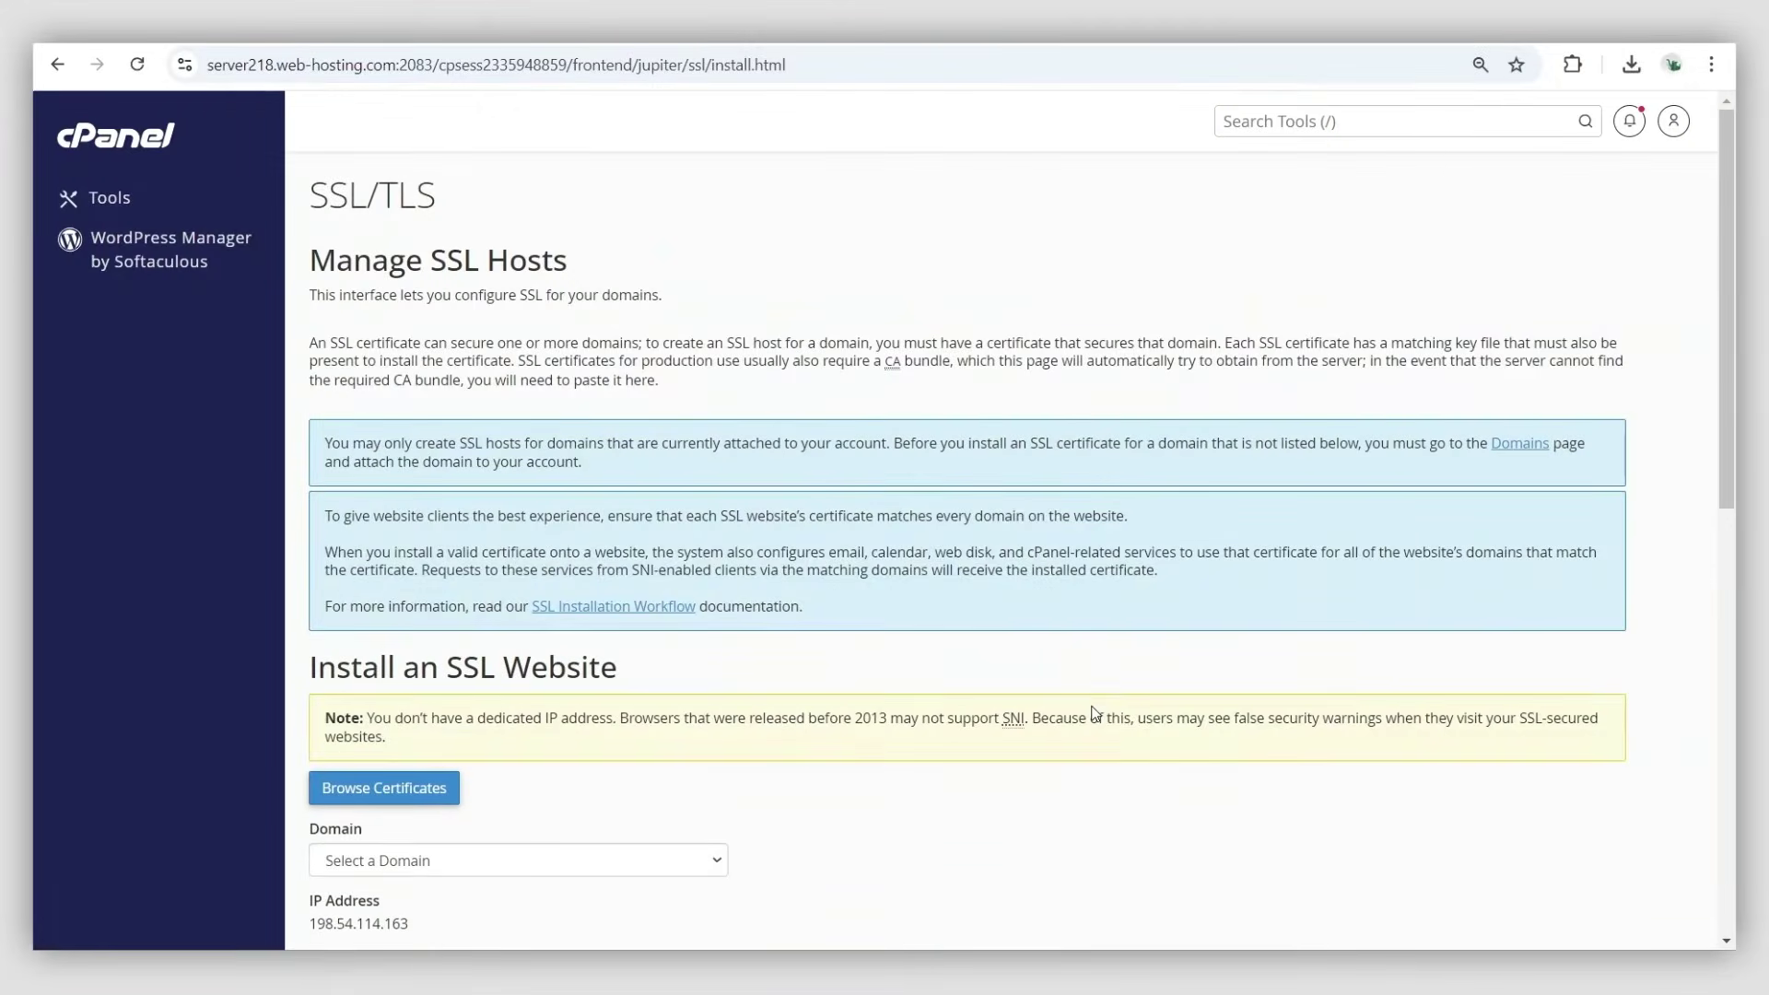
# - Select yourexample.xyz as the domain in the Install an SSL Website form
pyautogui.scroll(-3, 1096, 714)
pyautogui.scroll(-1, 1095, 714)
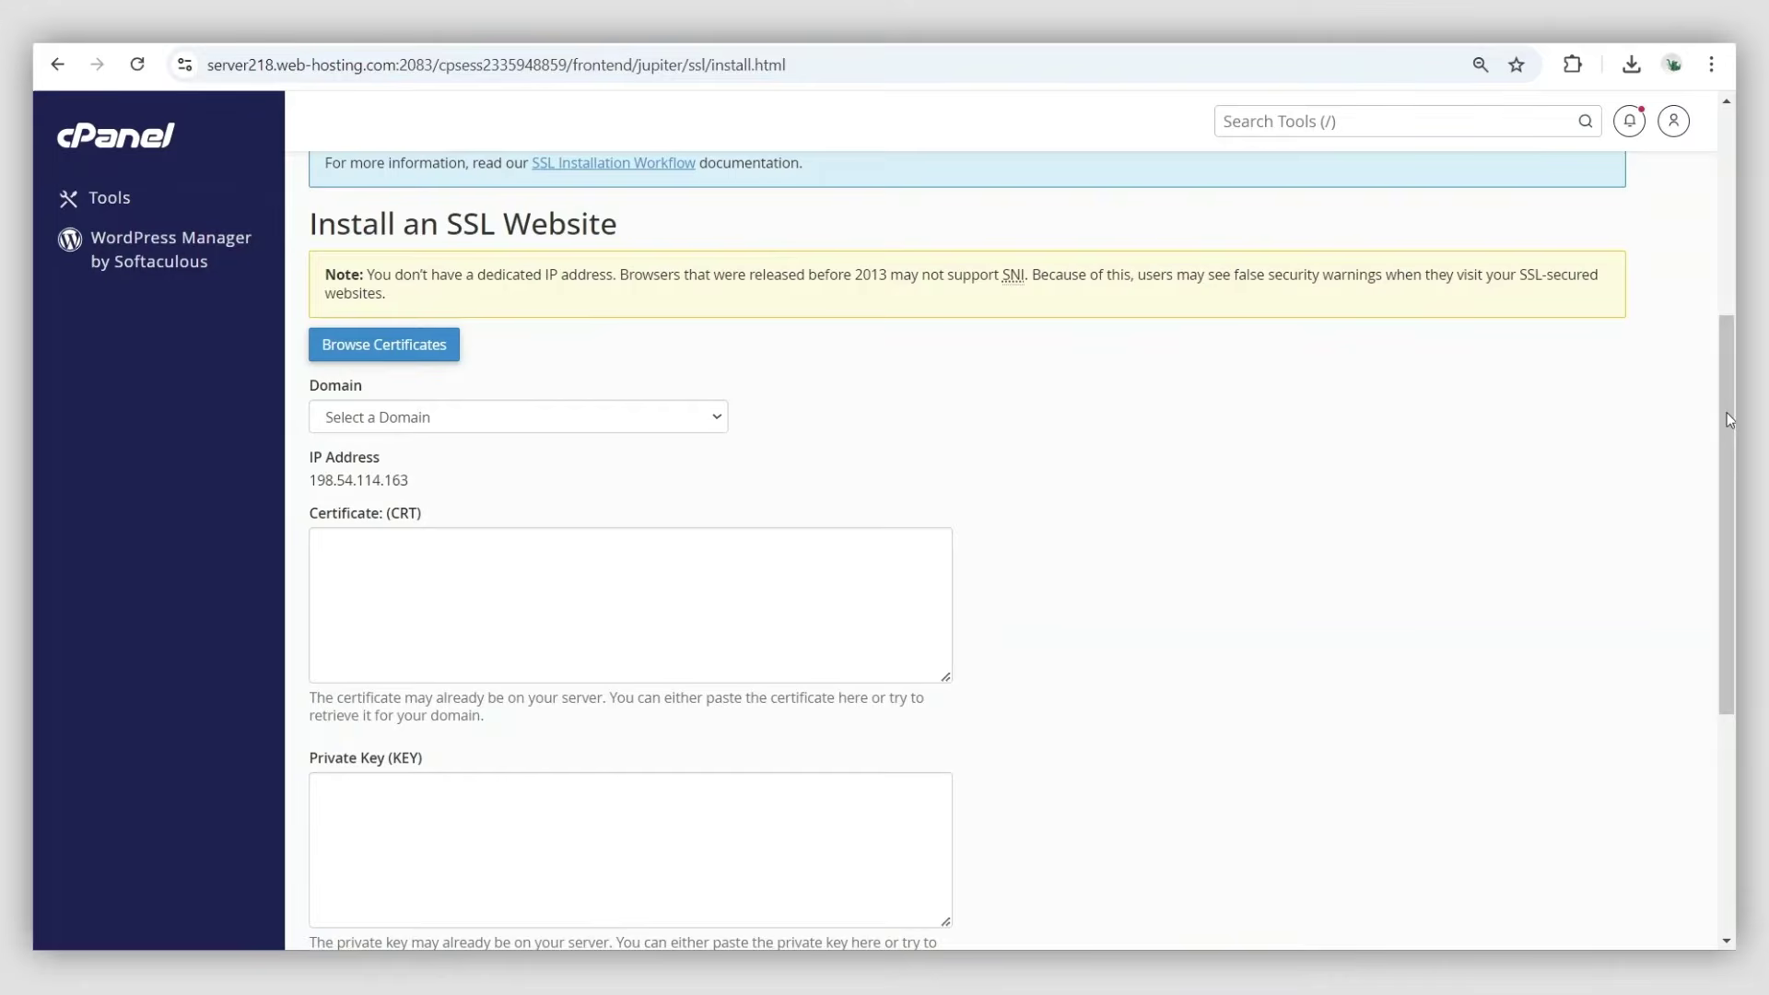
pyautogui.moveTo(1726, 413); pyautogui.dragTo(1719, 504)
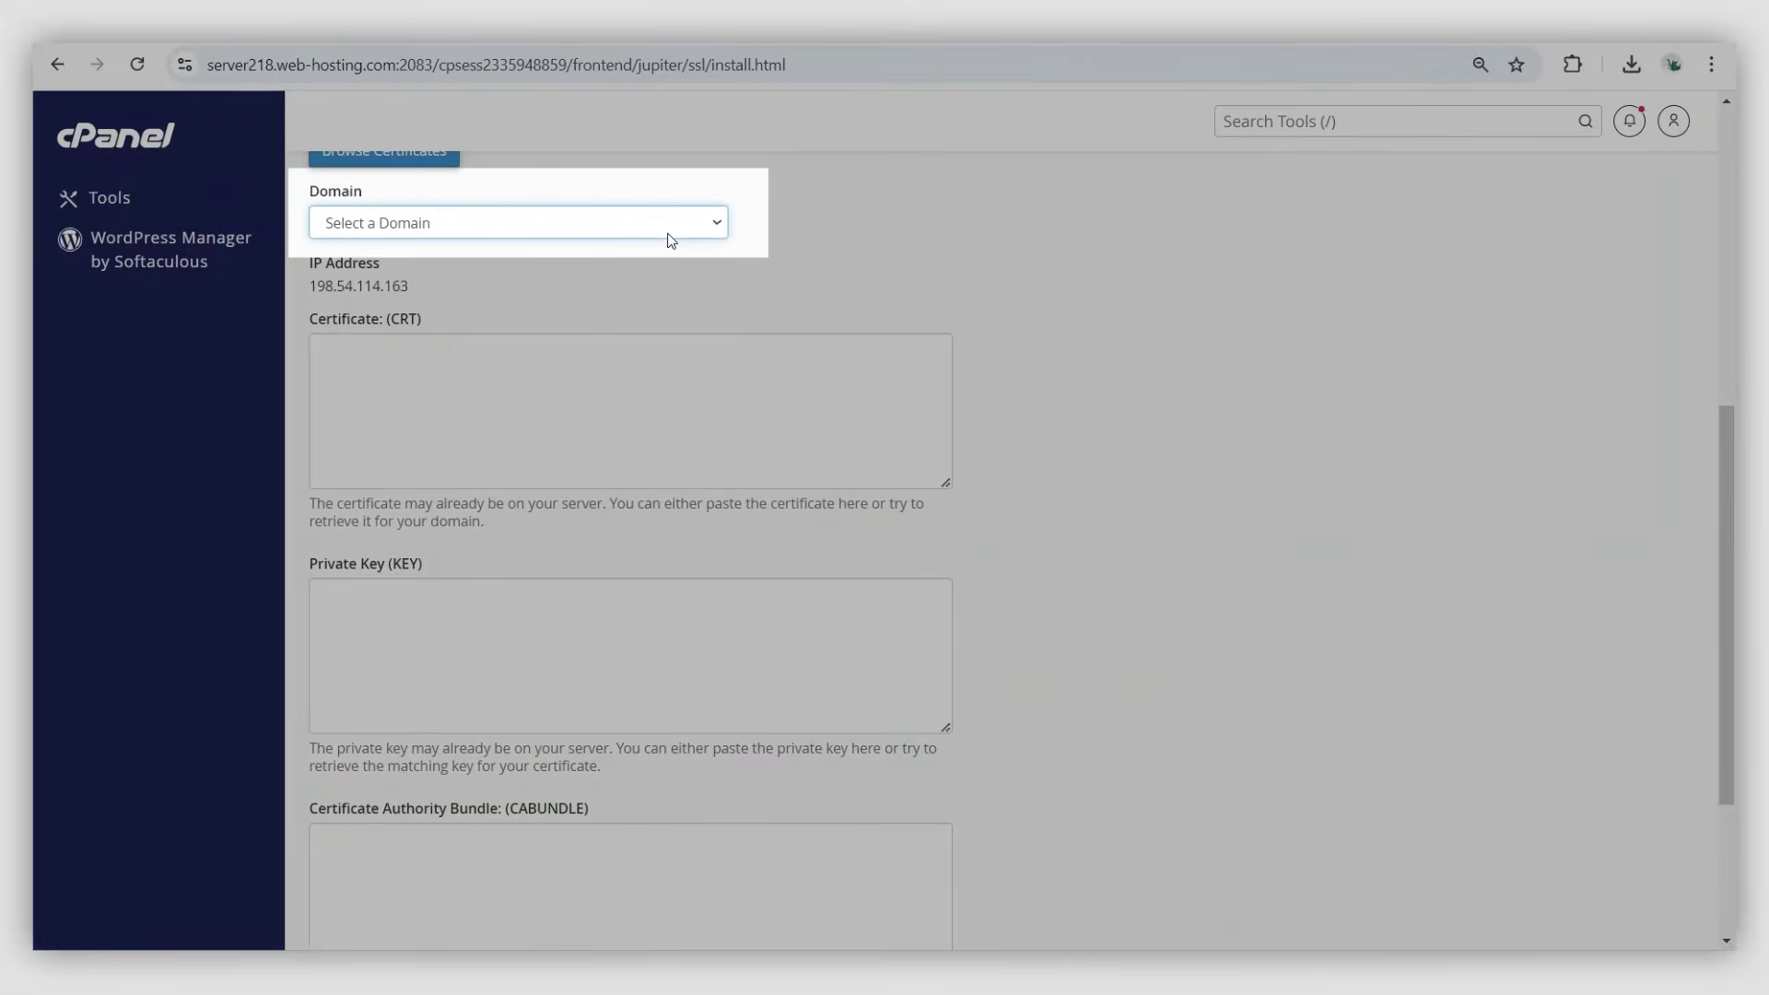
pyautogui.press('Down')
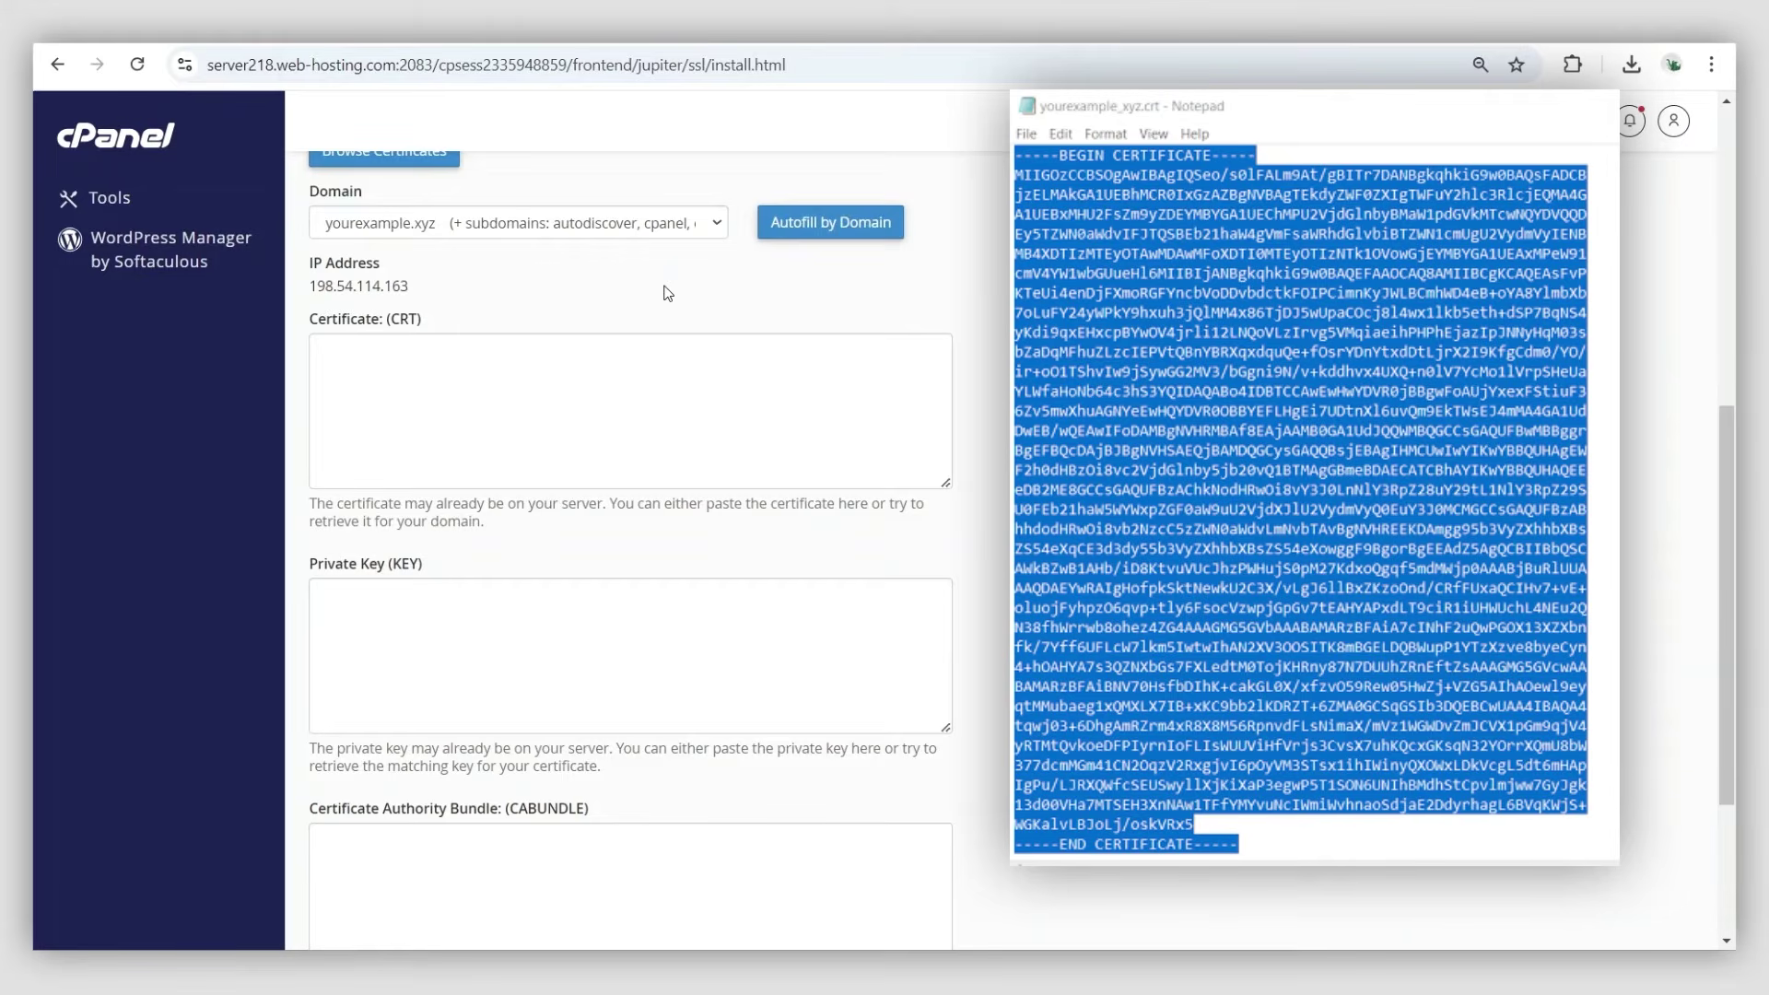
# - Paste the copied yourexample.xyz certificate into the Certificate (CRT) field and autofill the remaining fields by certificate
pyautogui.click(791, 373)
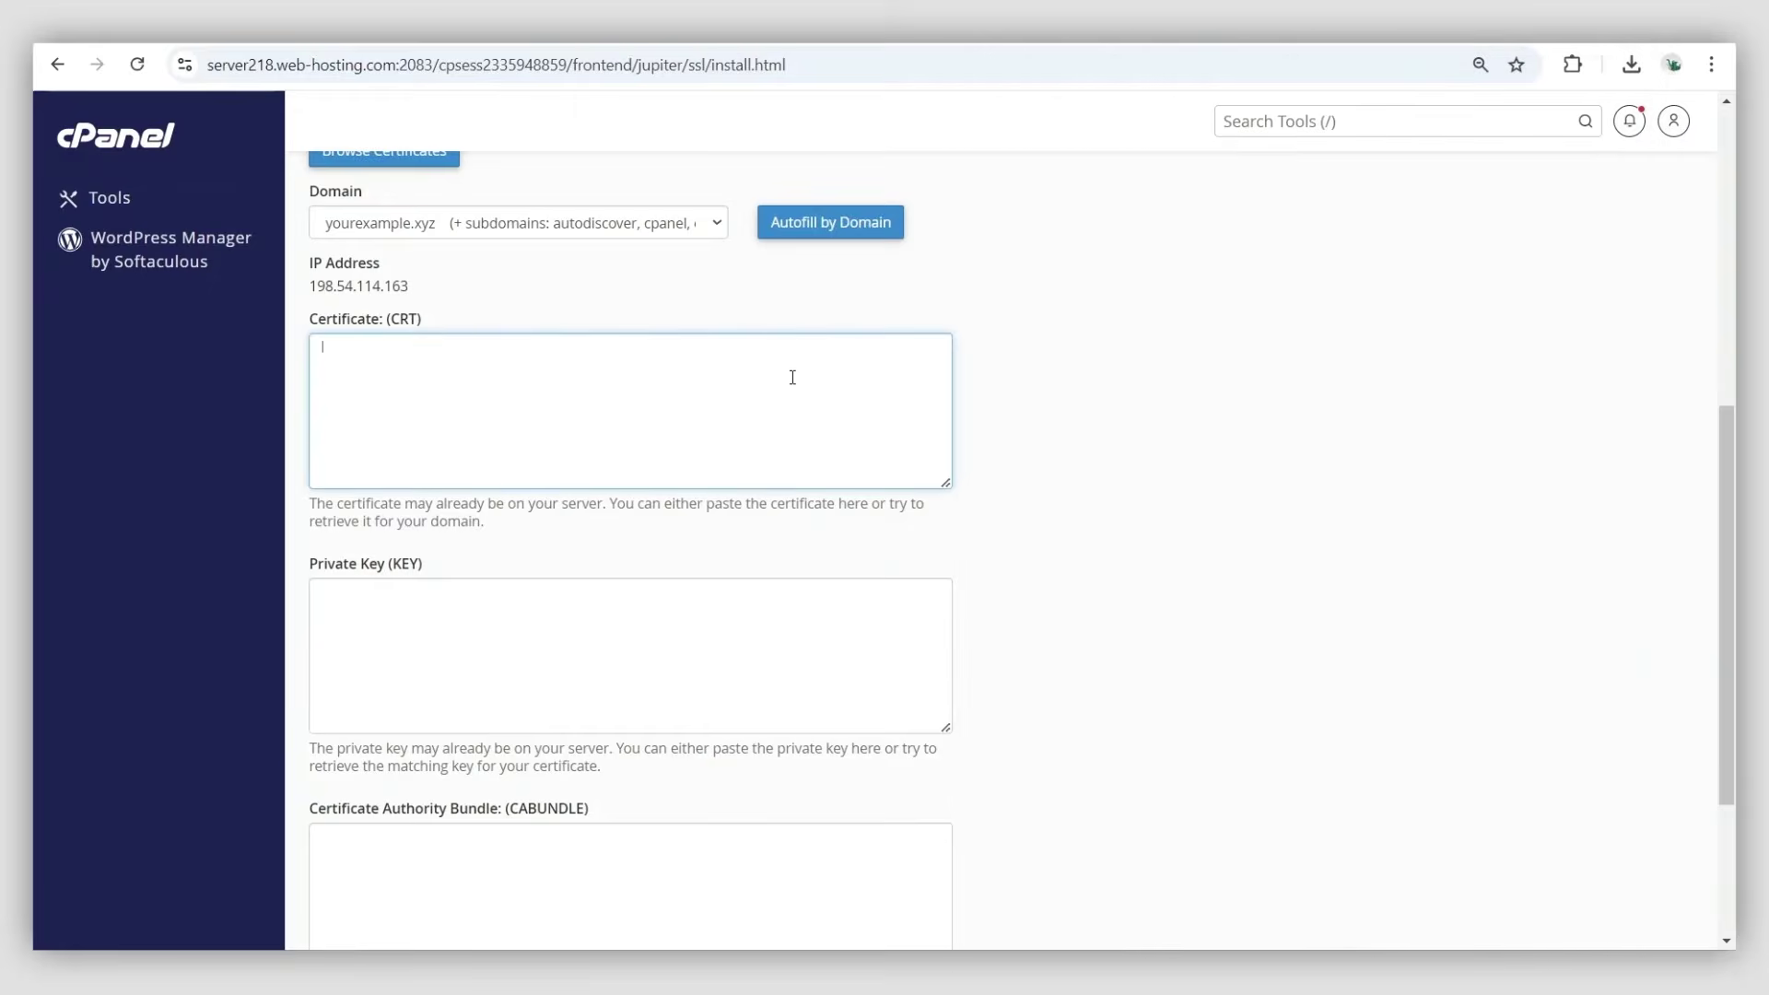
pyautogui.hotkey('ctrl', 'v')
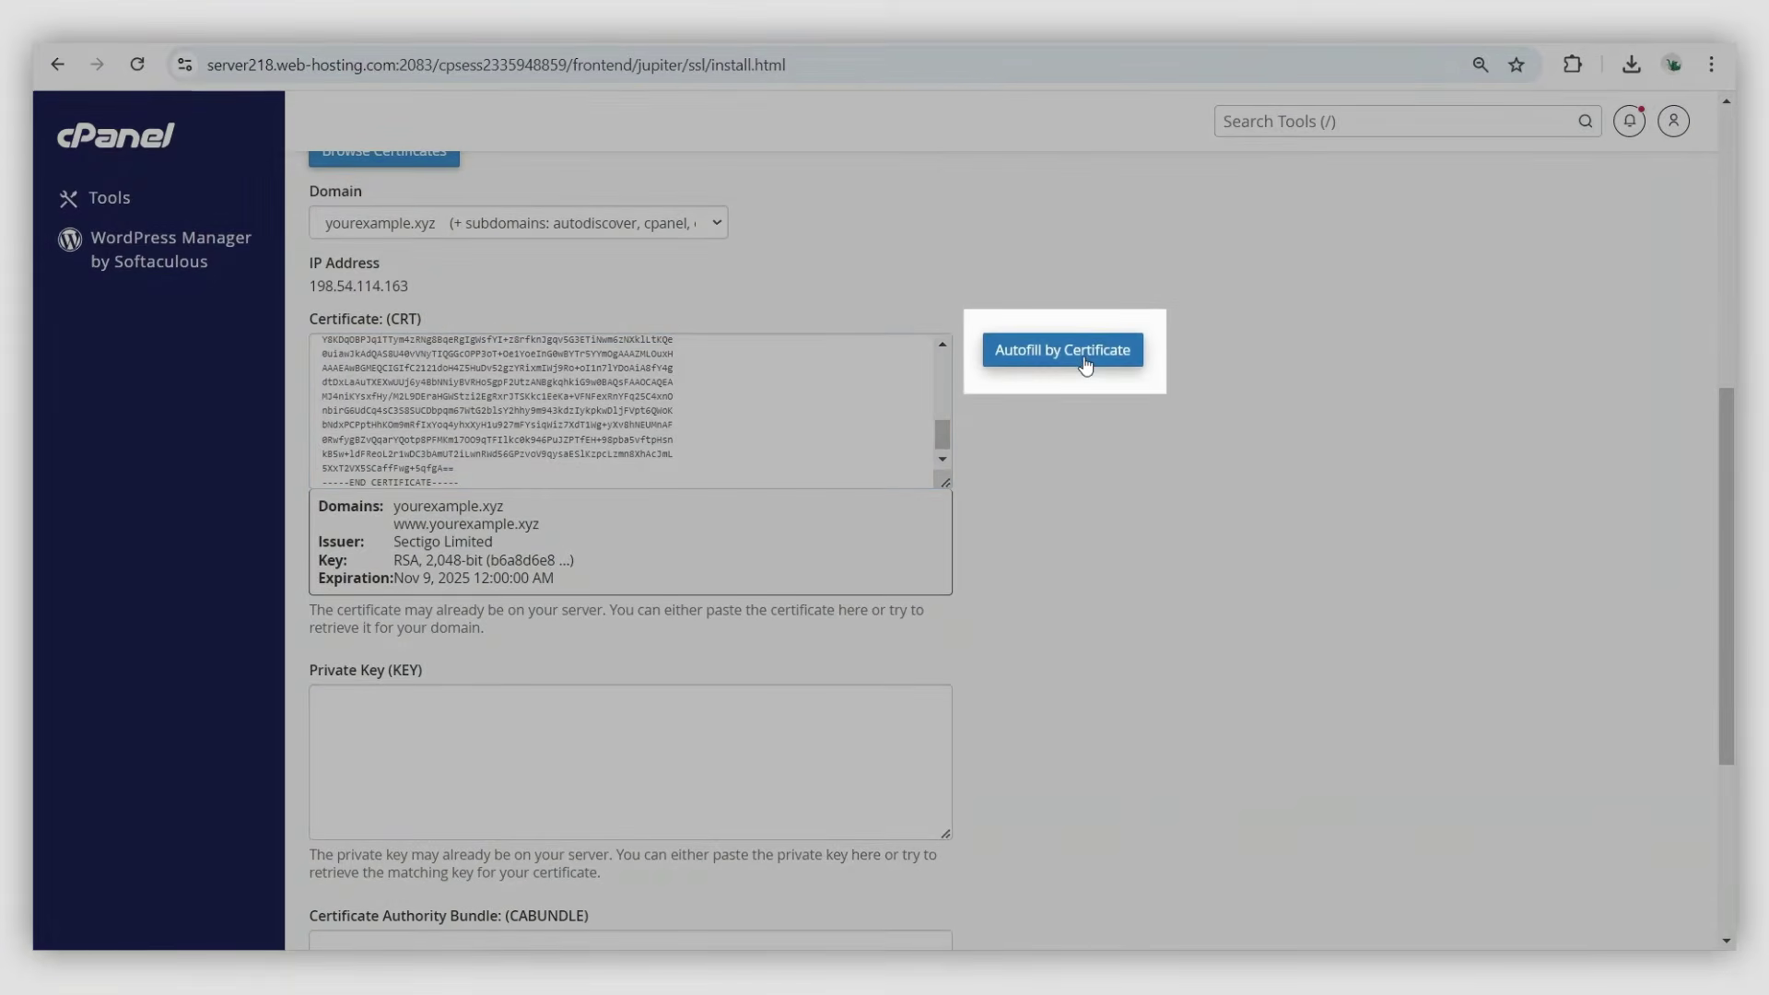
pyautogui.click(1085, 361)
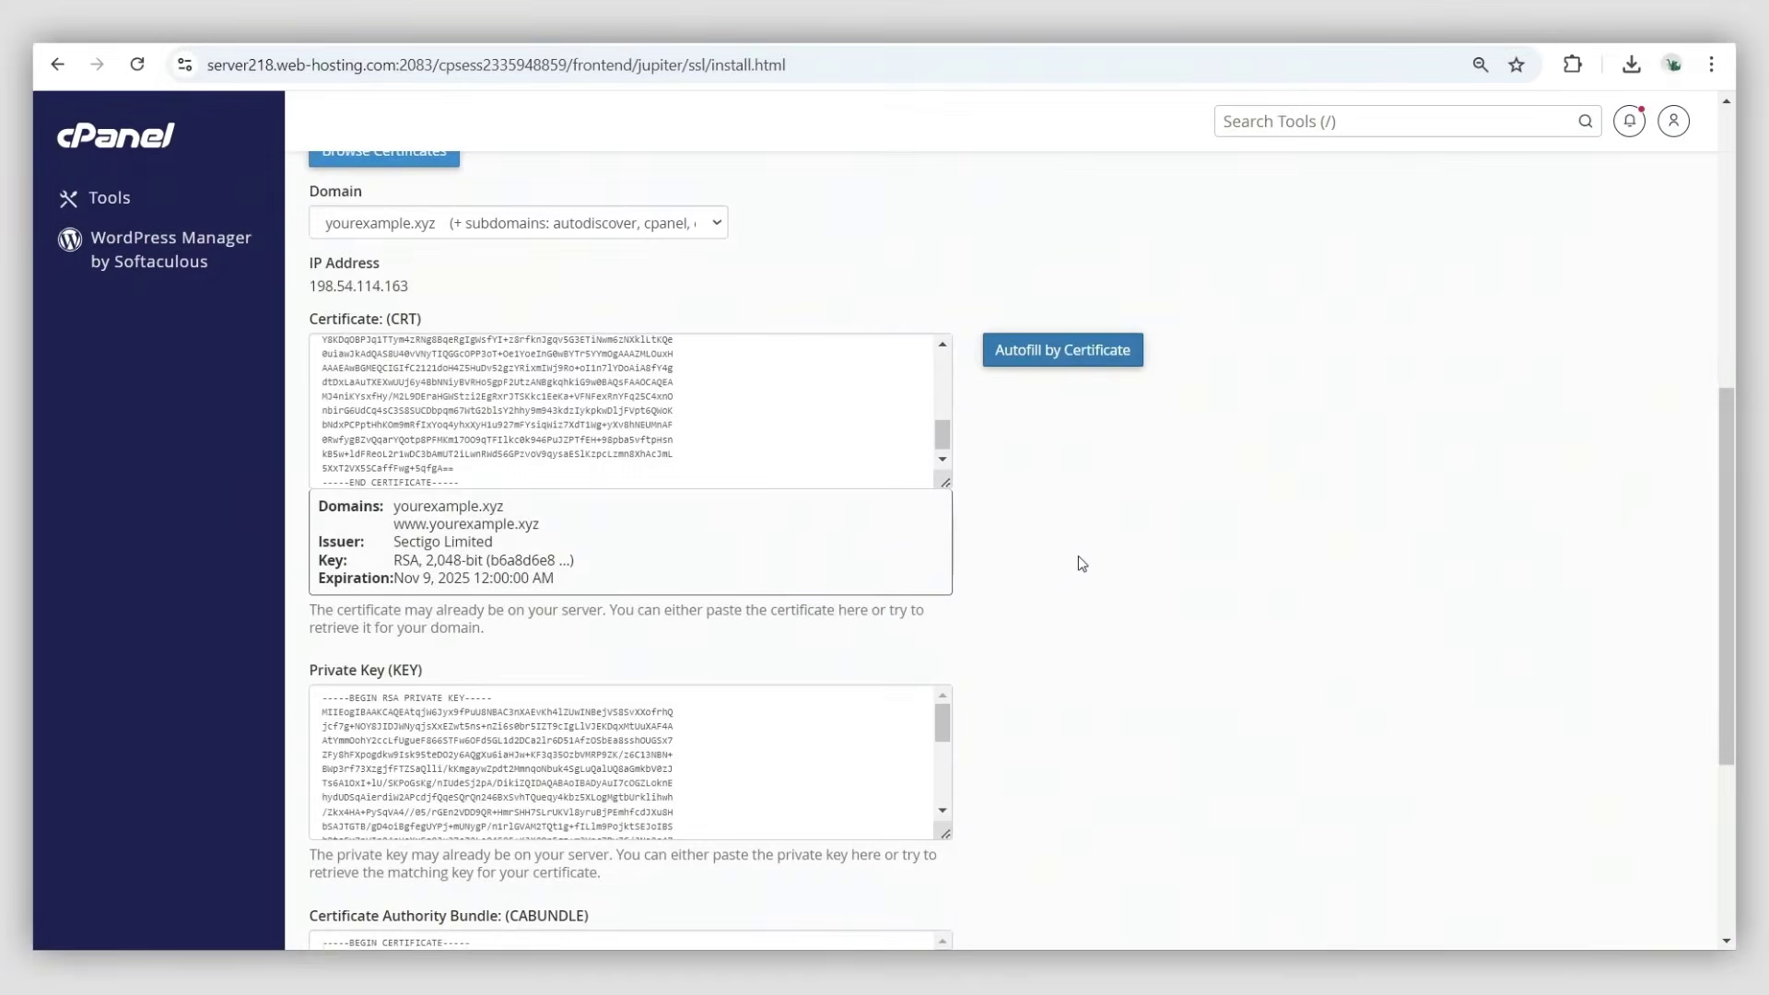
pyautogui.scroll(-4, 1080, 581)
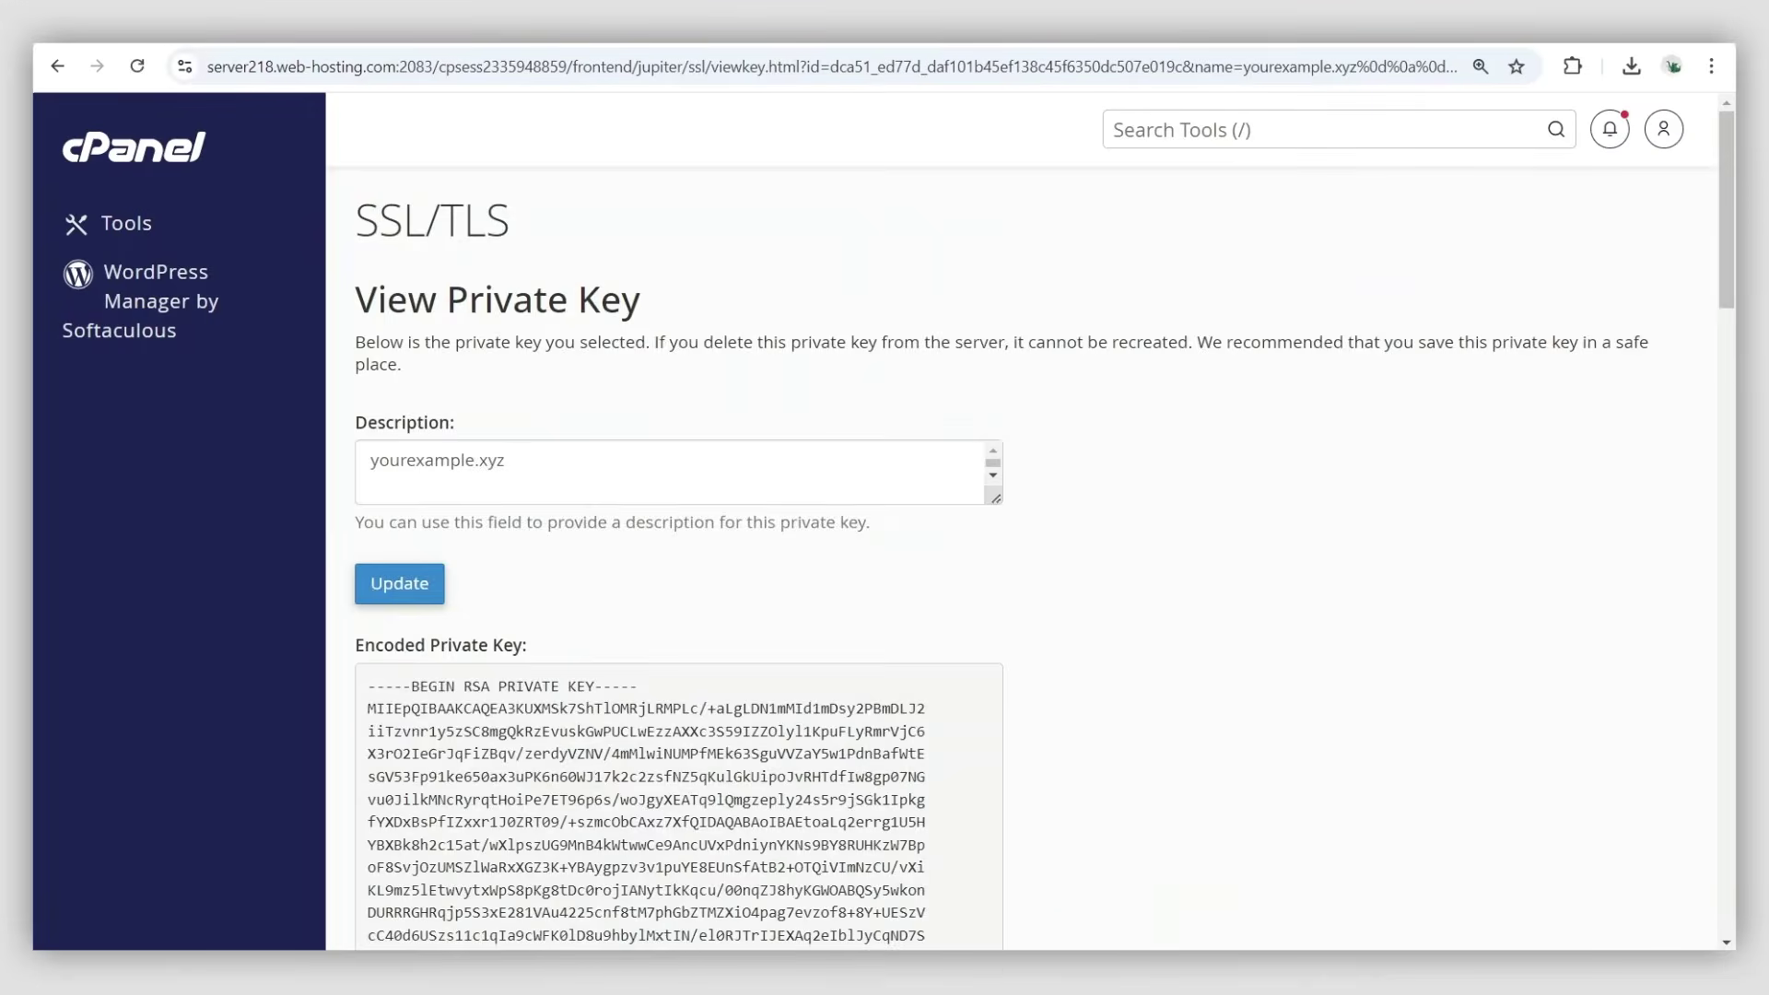
# - Copy the full encoded private key described as yourexample.xyz and paste it into the install form's Private Key (KEY) field
pyautogui.scroll(-5, 748, 590)
pyautogui.moveTo(369, 243); pyautogui.dragTo(675, 837)
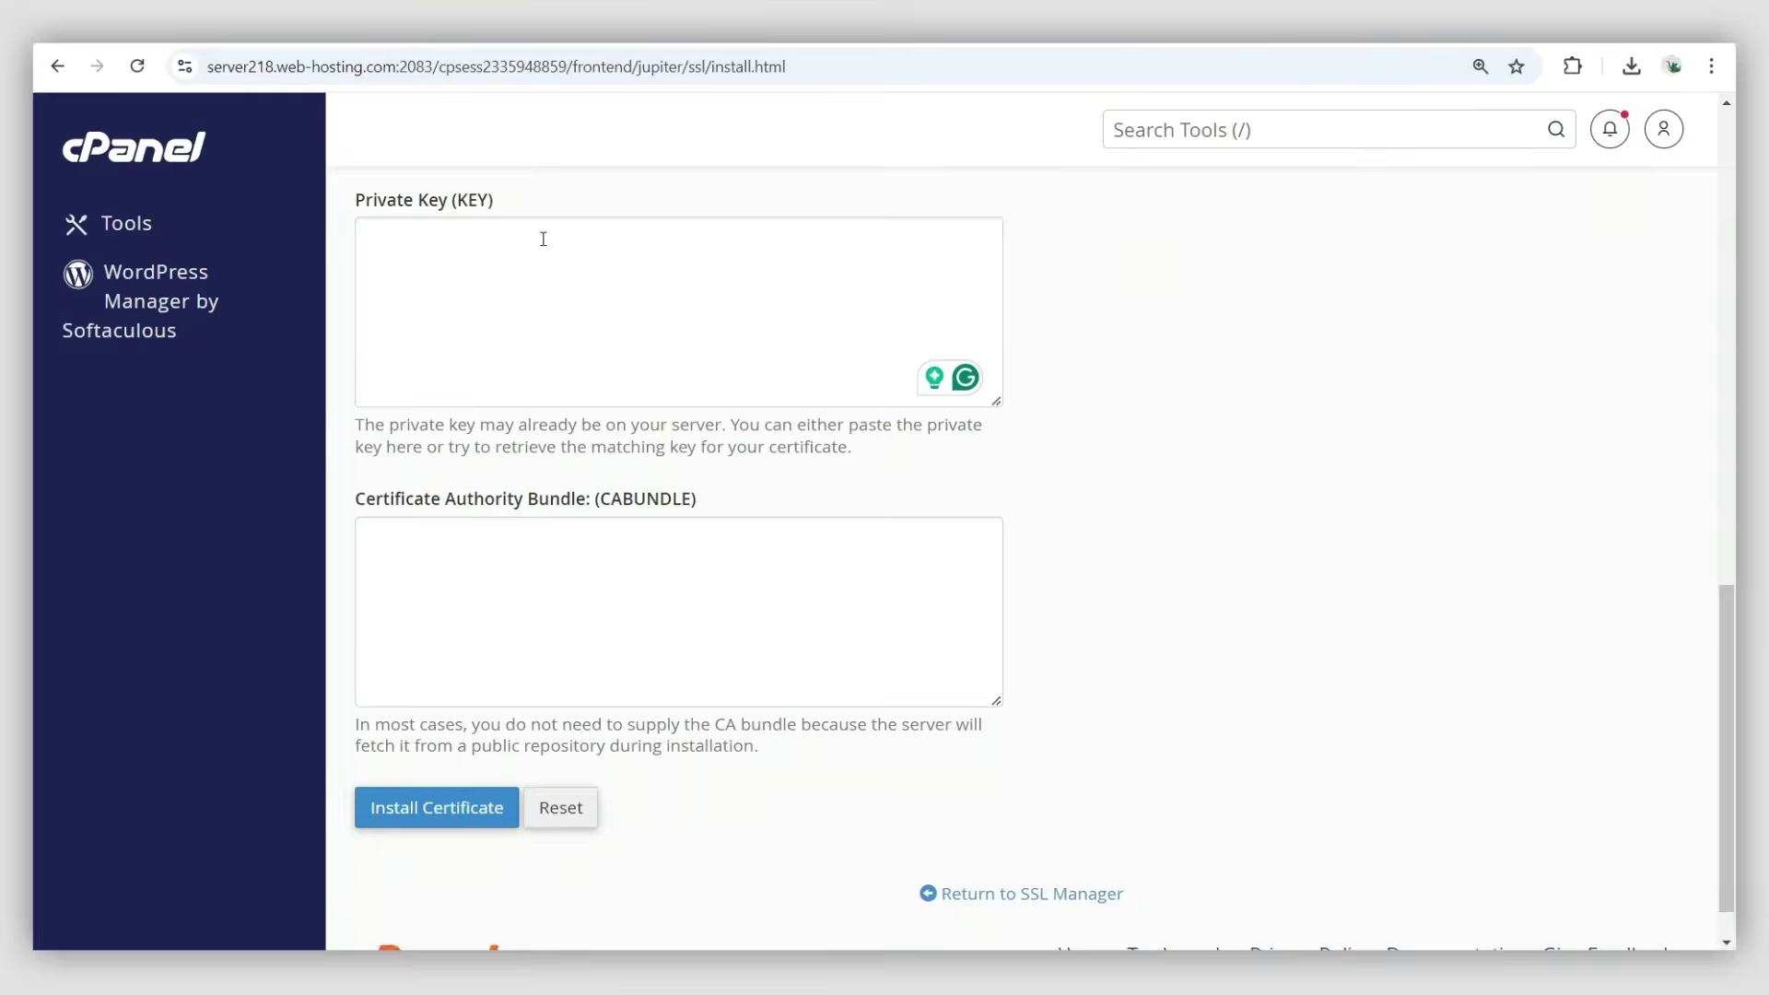
pyautogui.click(541, 264)
pyautogui.hotkey('ctrl', 'v')
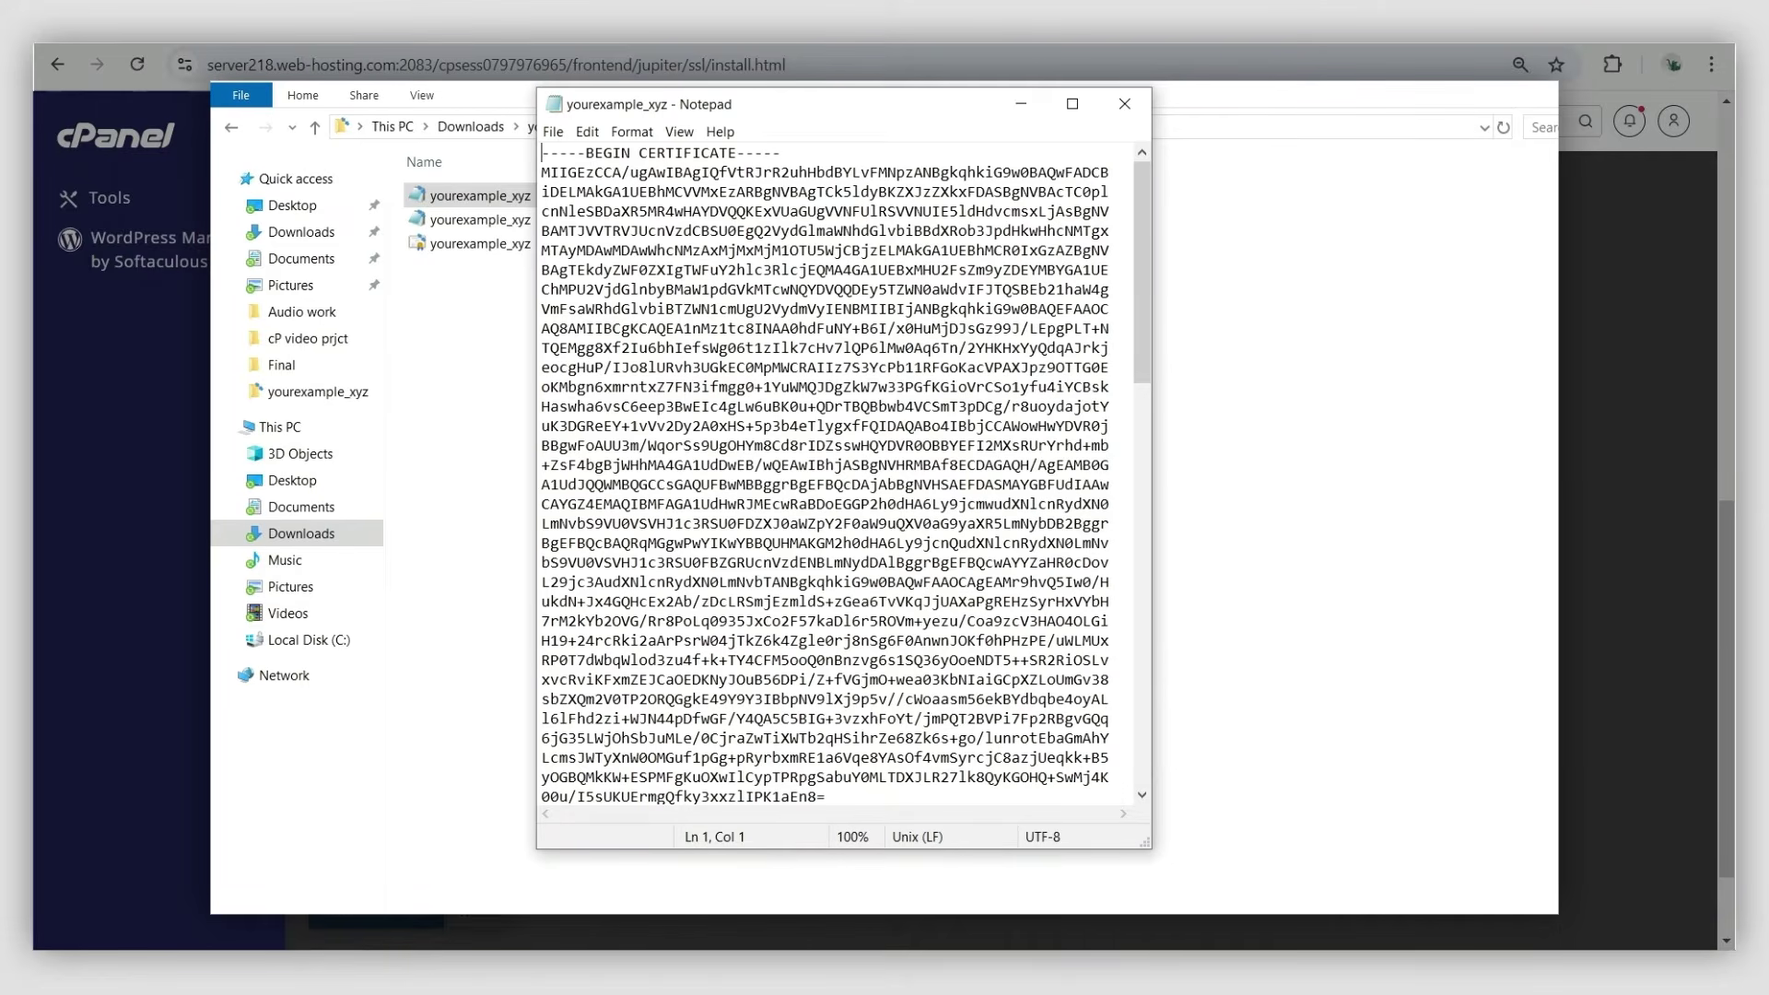
# - Copy all the certificate text from the CA bundle file into the Certificate Authority Bundle (CABUNDLE) field and install the certificate
pyautogui.click(1072, 104)
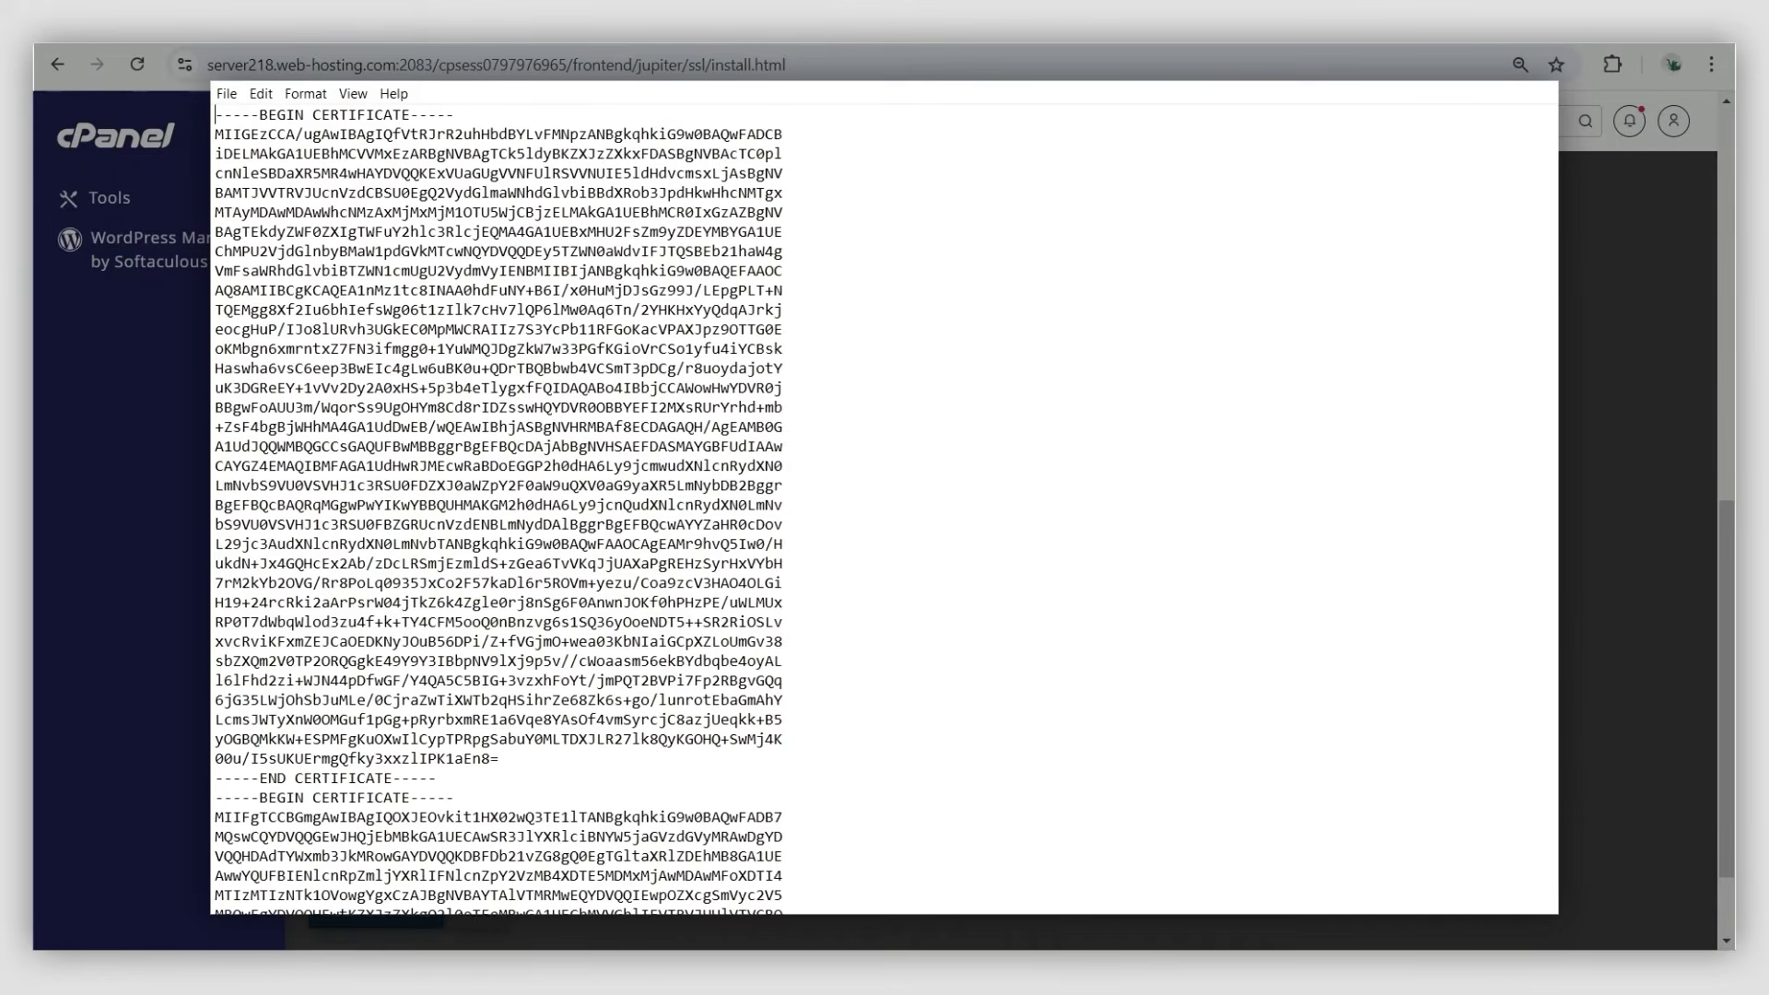
pyautogui.moveTo(216, 115); pyautogui.dragTo(414, 912)
pyautogui.hotkey('ctrl', 'c')
pyautogui.hotkey('alt', 'Tab')
pyautogui.click(465, 703)
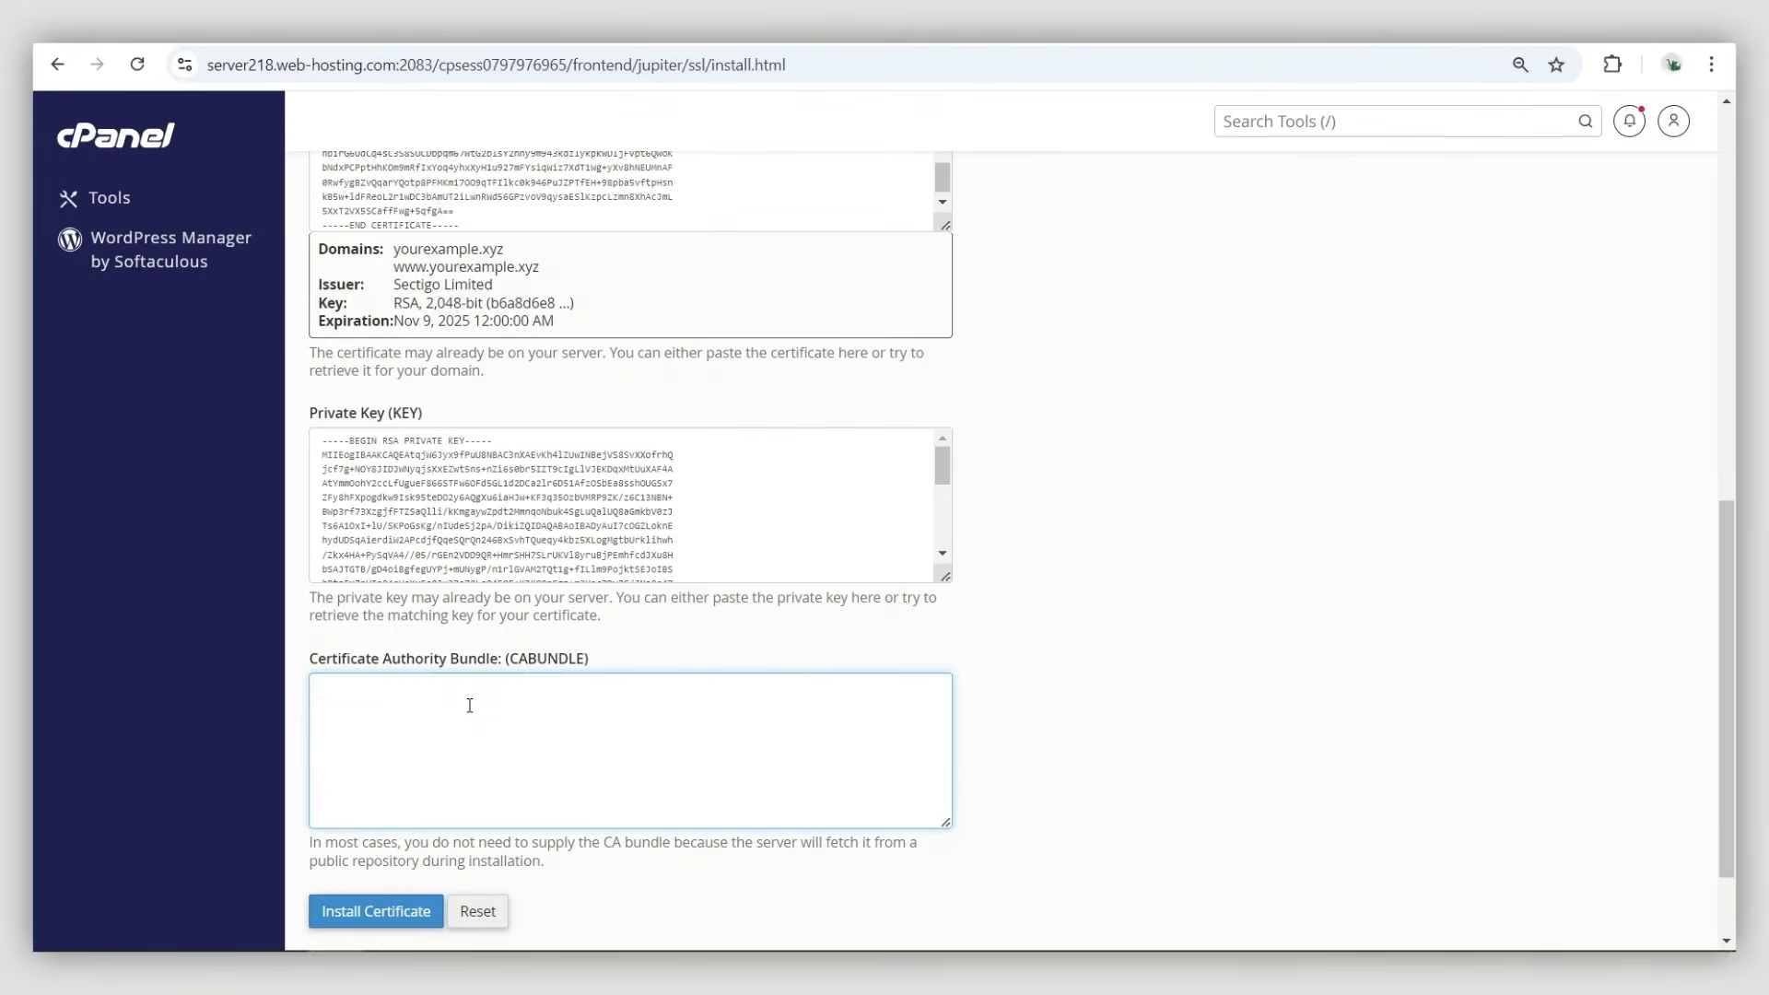
pyautogui.hotkey('ctrl', 'v')
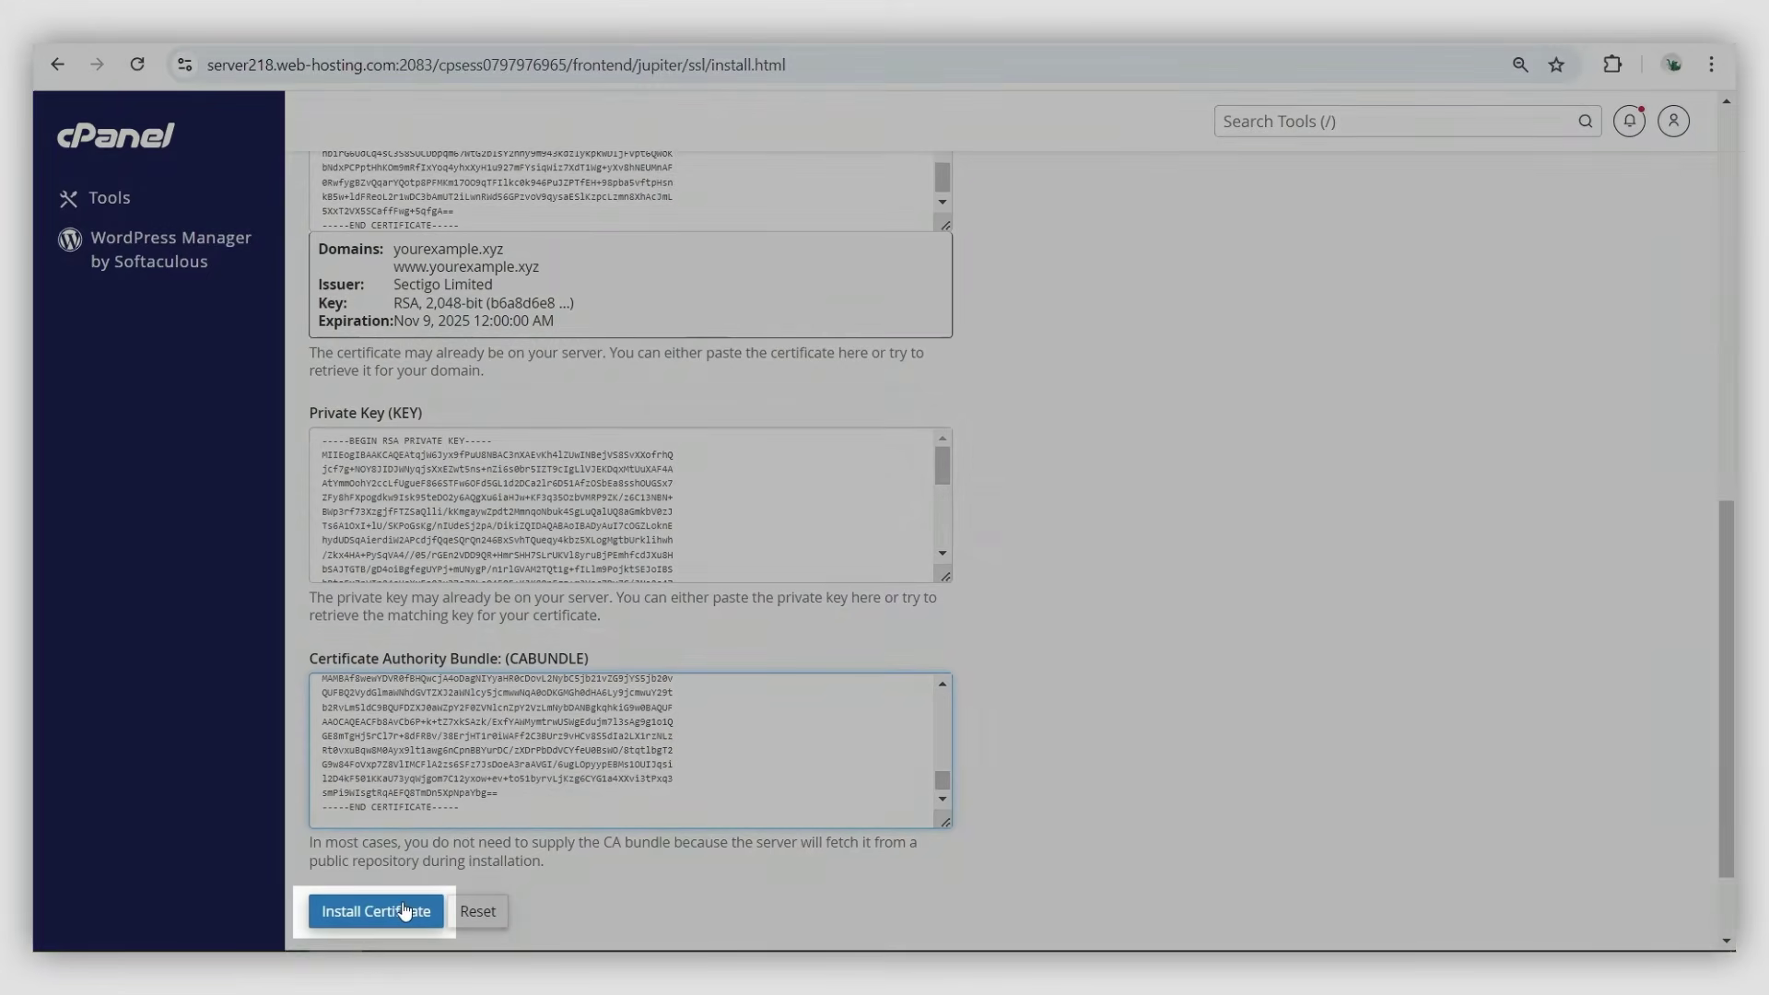
pyautogui.click(404, 910)
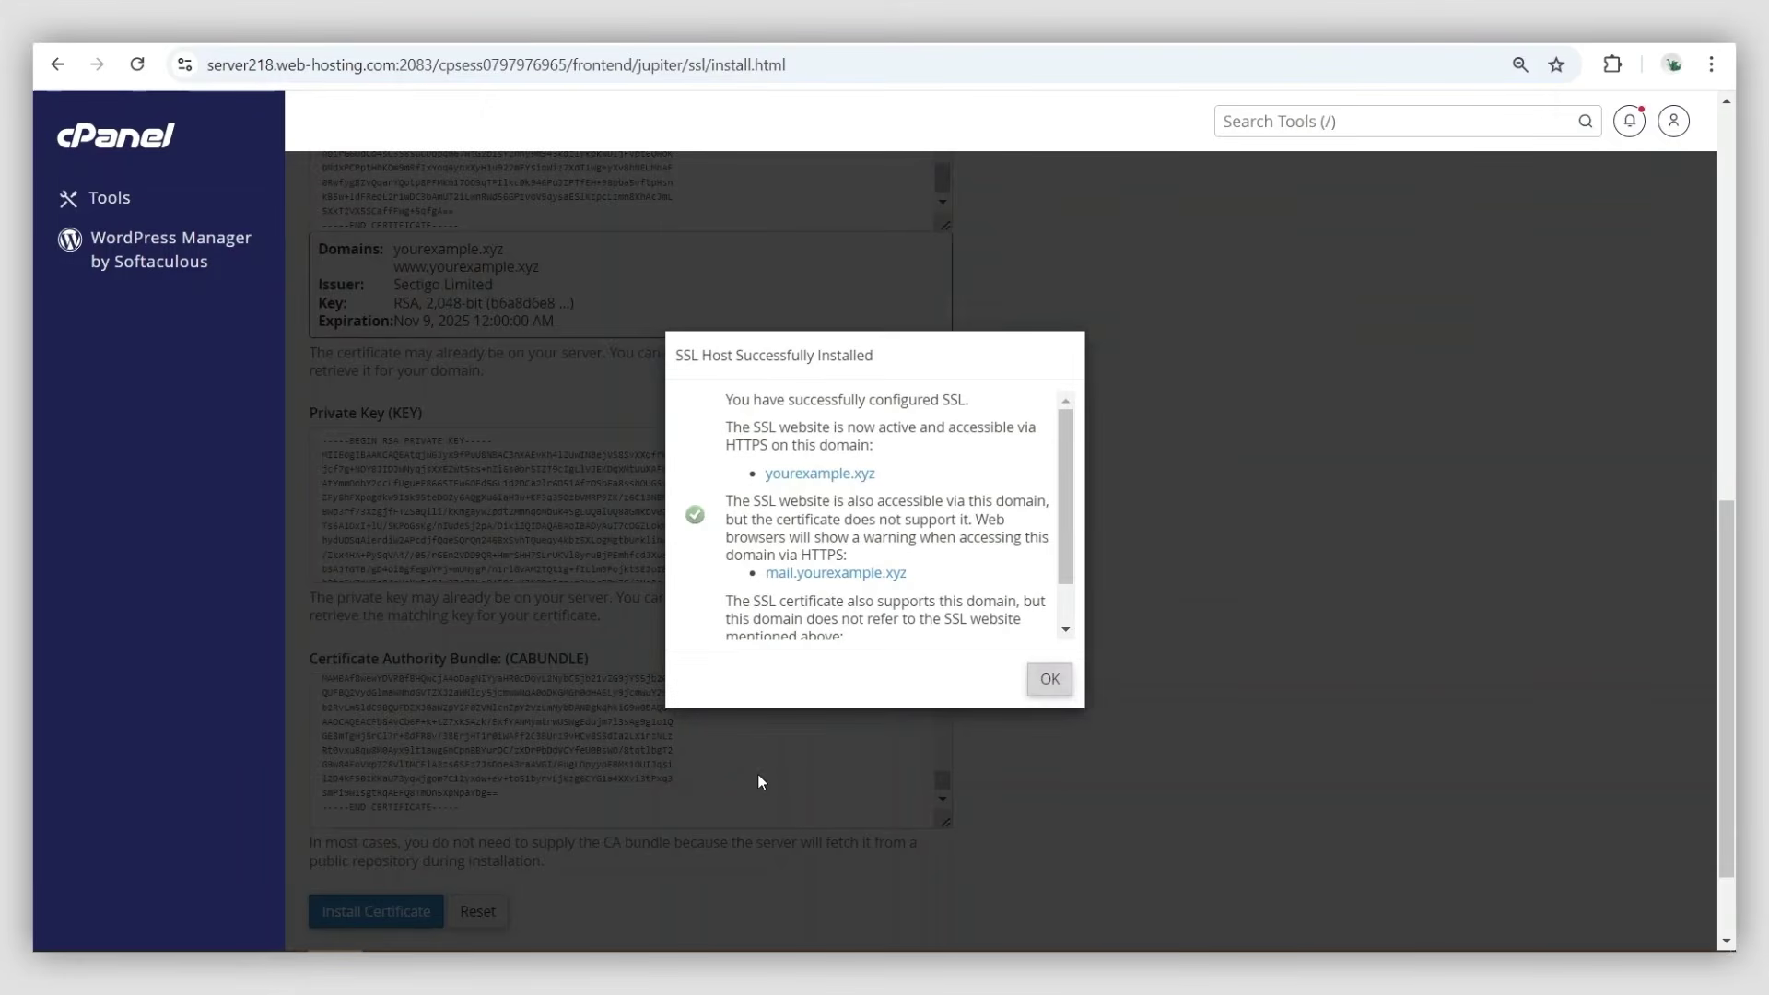
pyautogui.click(1043, 679)
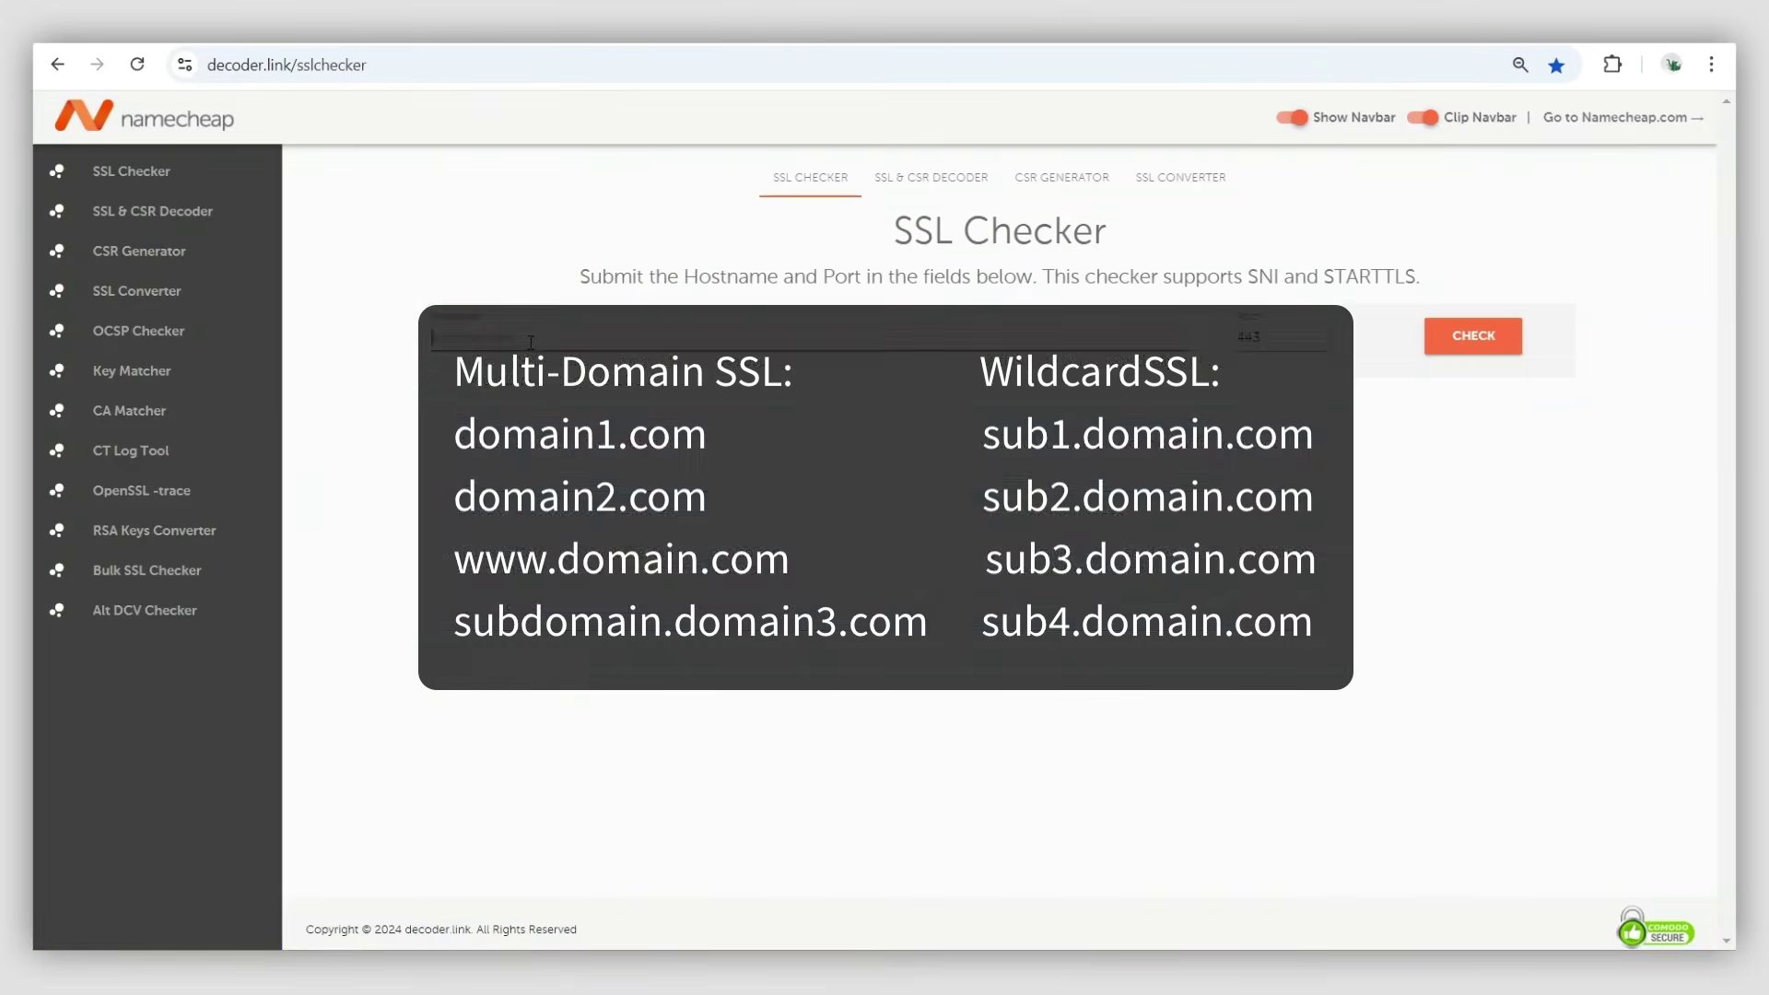
pyautogui.write('yourexample')
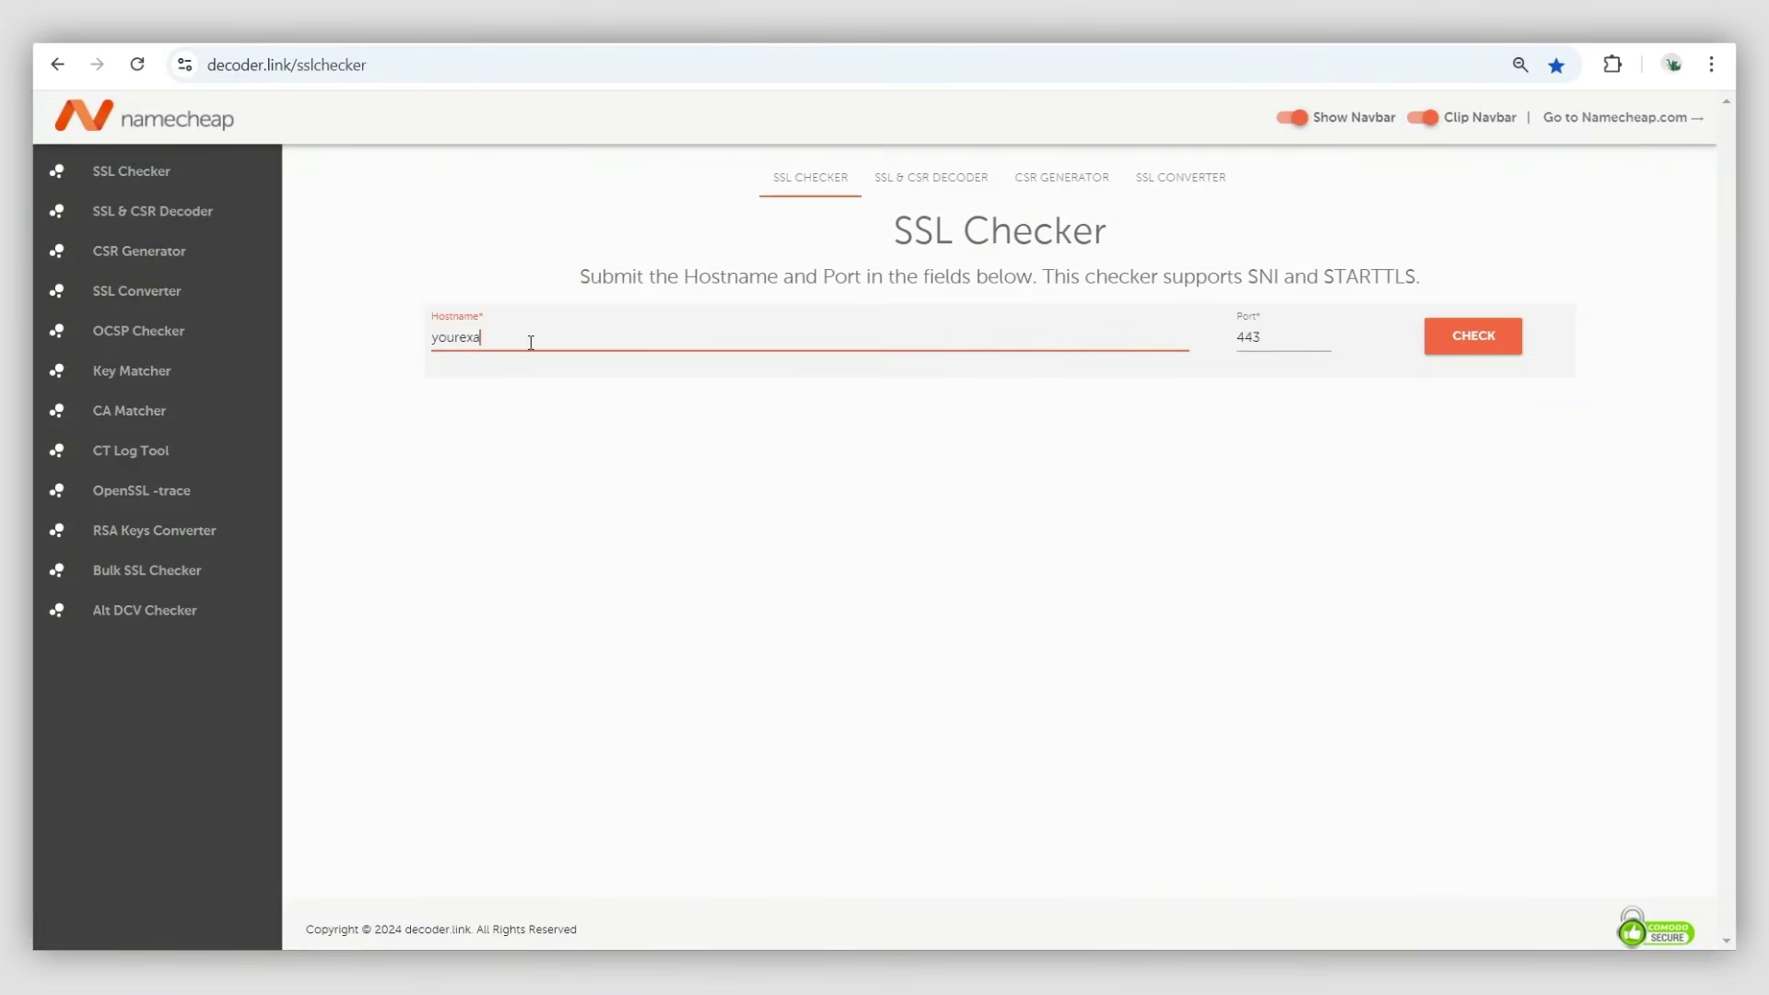
pyautogui.write('.xyz')
pyautogui.click(1444, 330)
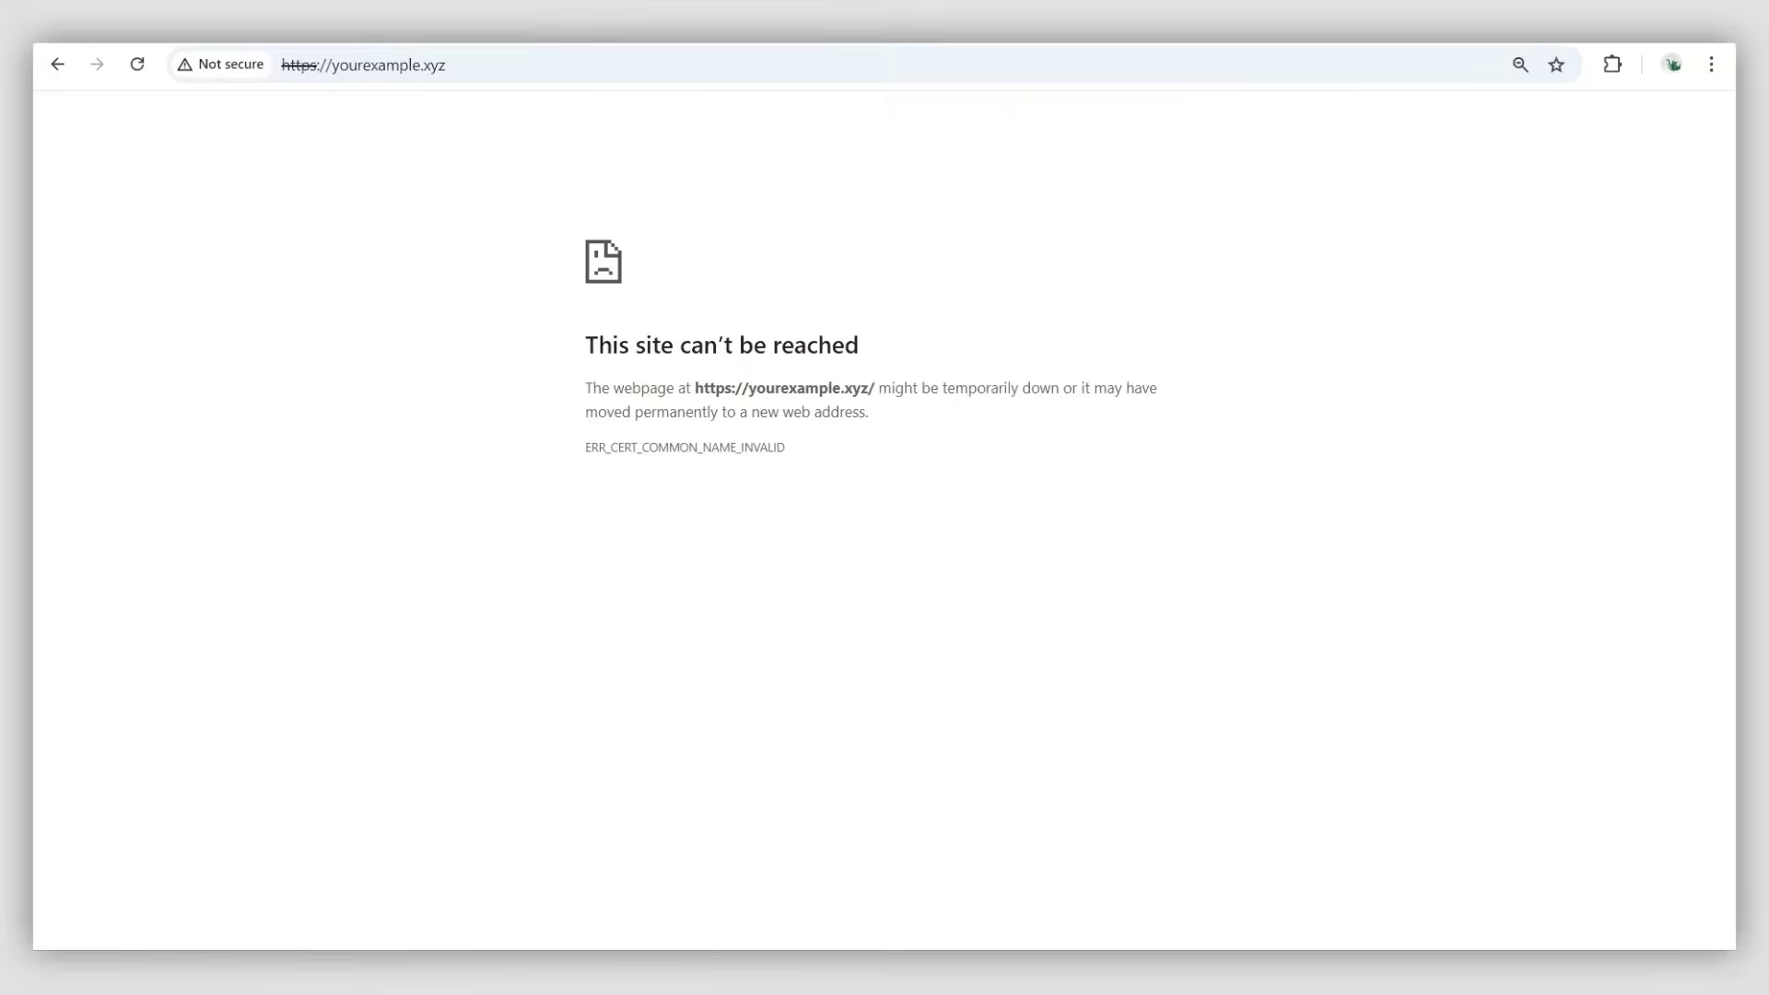
pyautogui.click(145, 72)
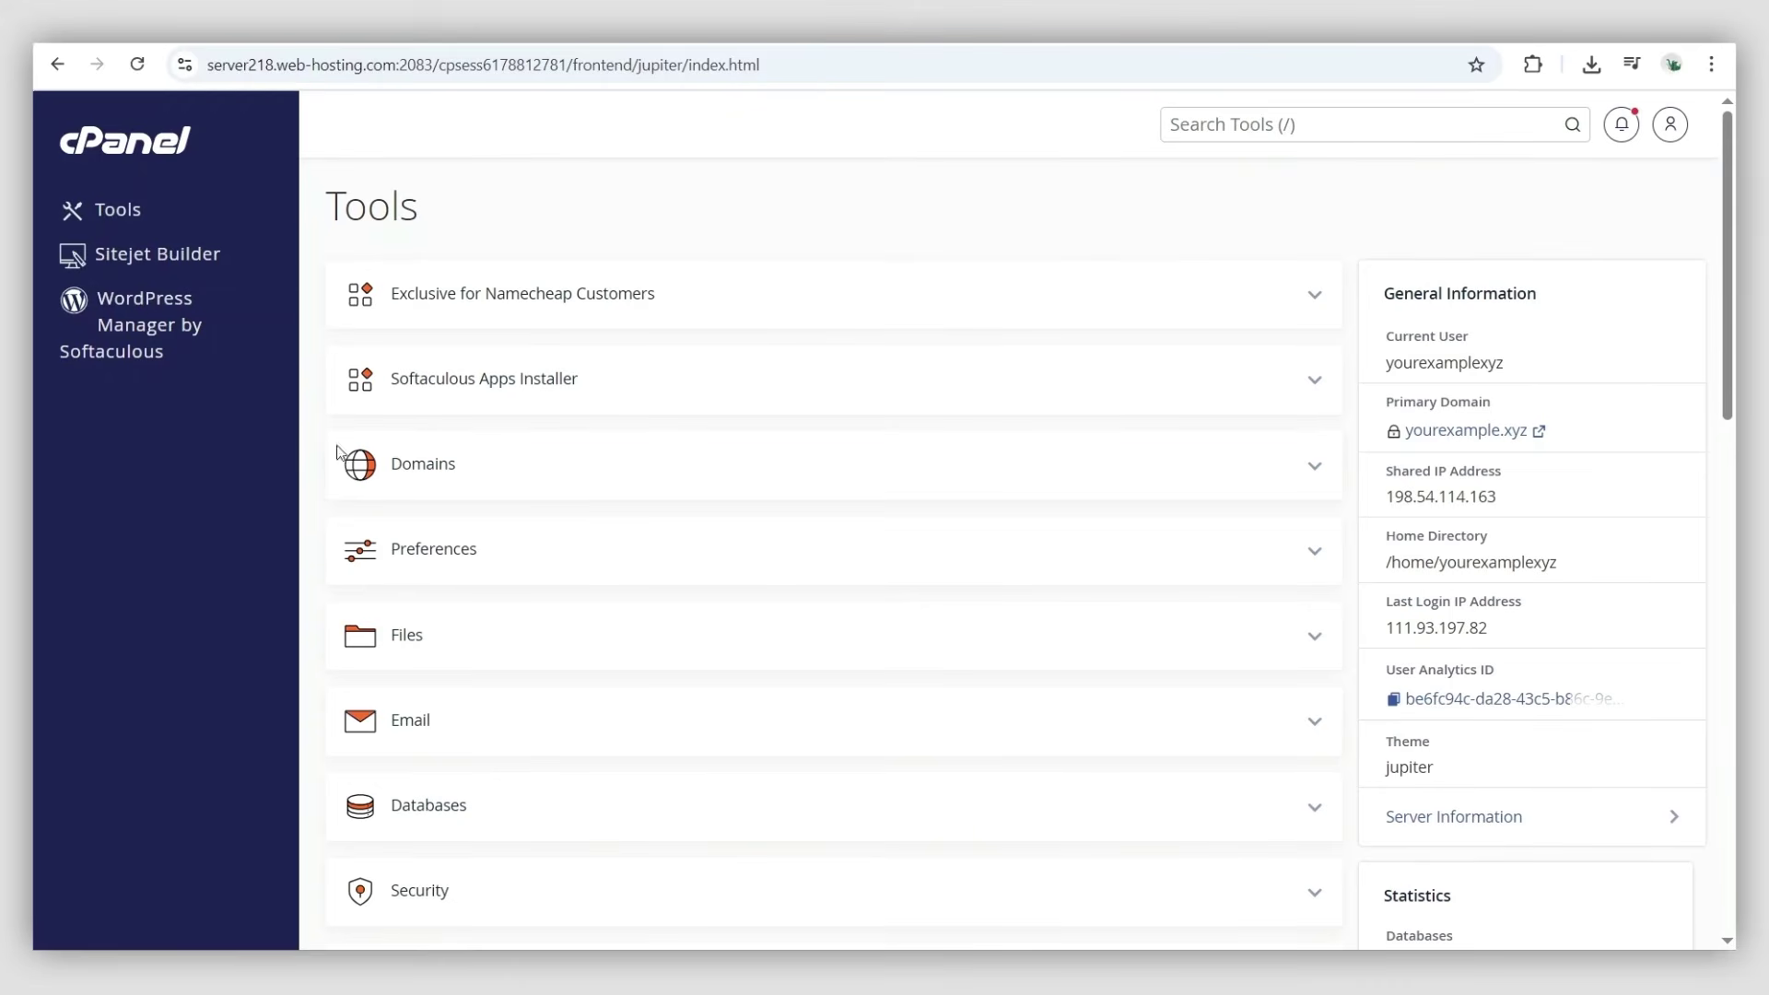
pyautogui.click(1318, 468)
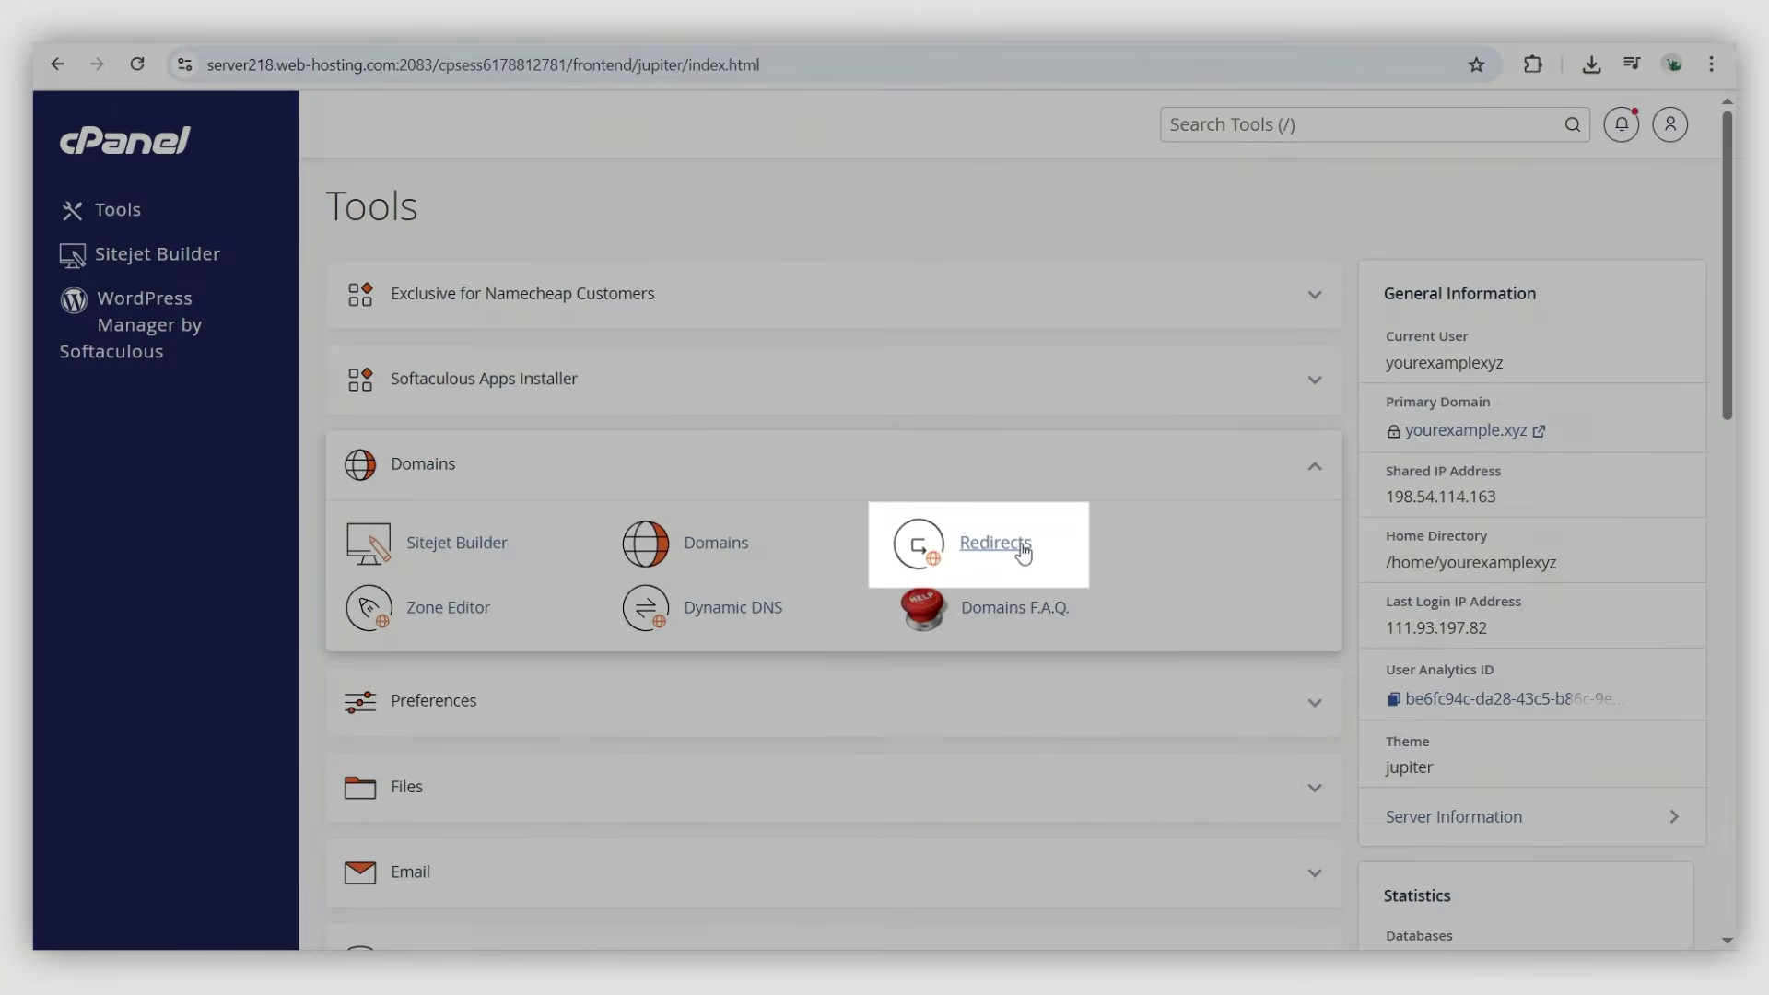
pyautogui.click(1021, 551)
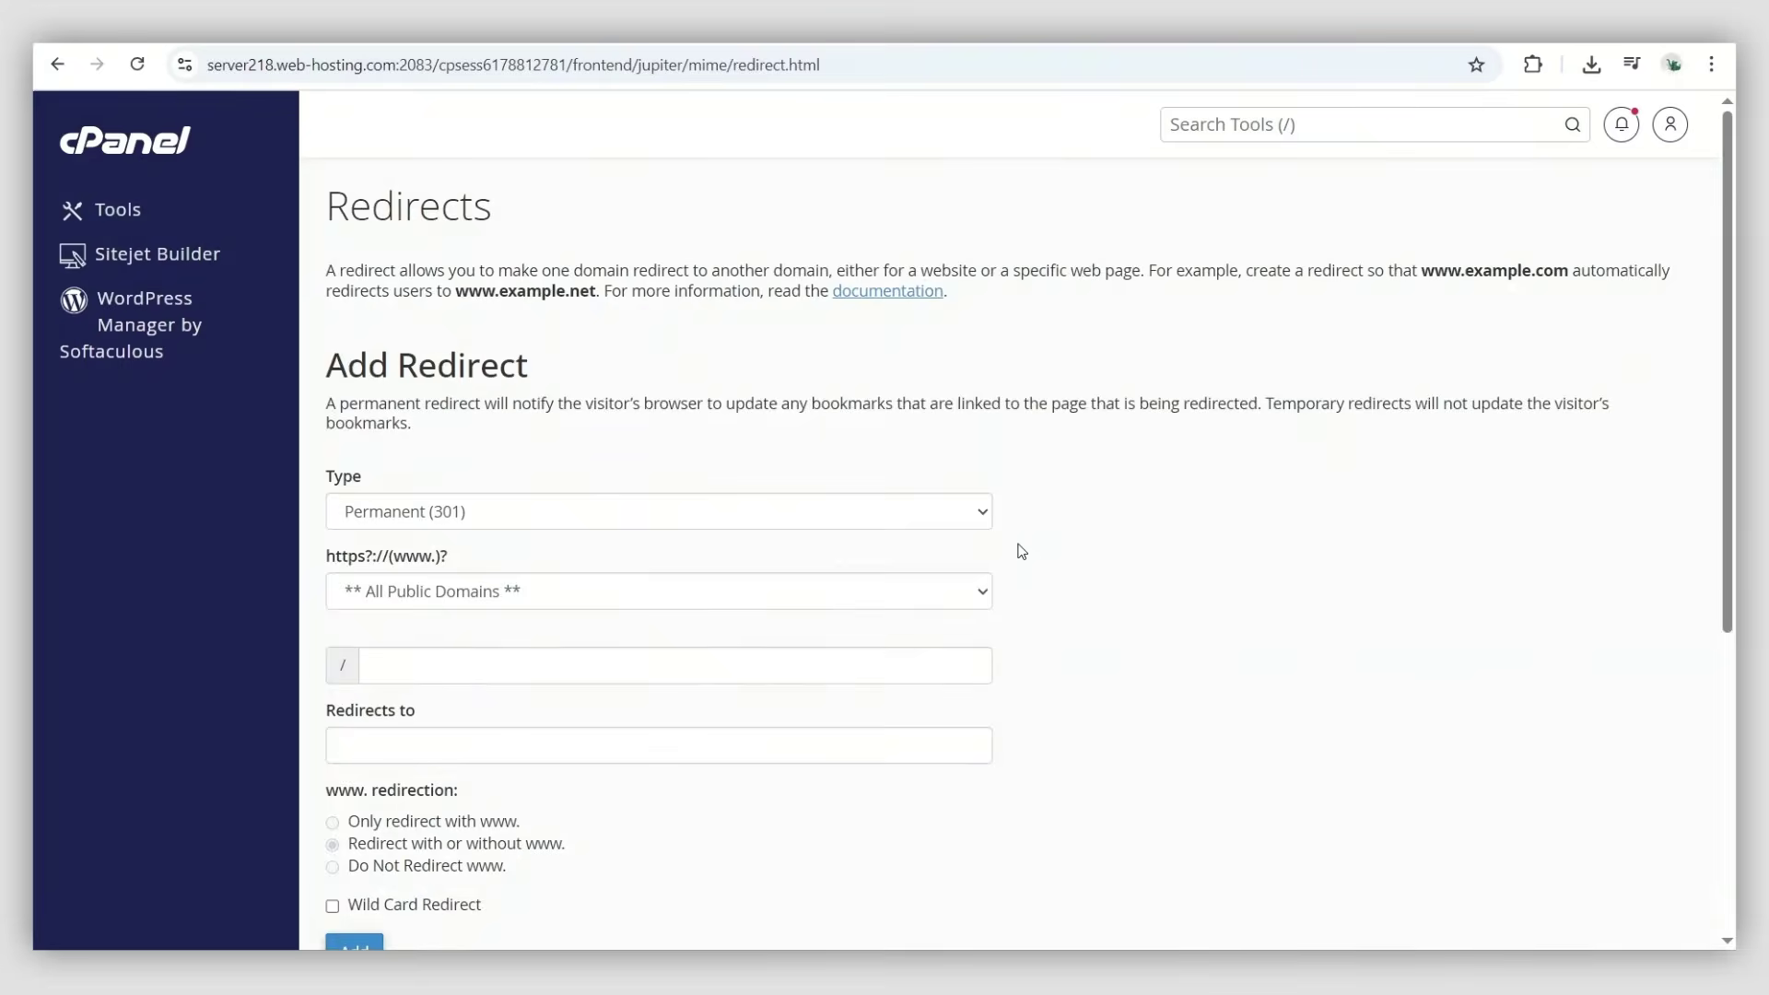
pyautogui.scroll(-1, 1019, 549)
pyautogui.click(979, 482)
pyautogui.click(645, 520)
pyautogui.scroll(-1, 1074, 616)
pyautogui.click(952, 510)
pyautogui.write('https://yourexample.xyz')
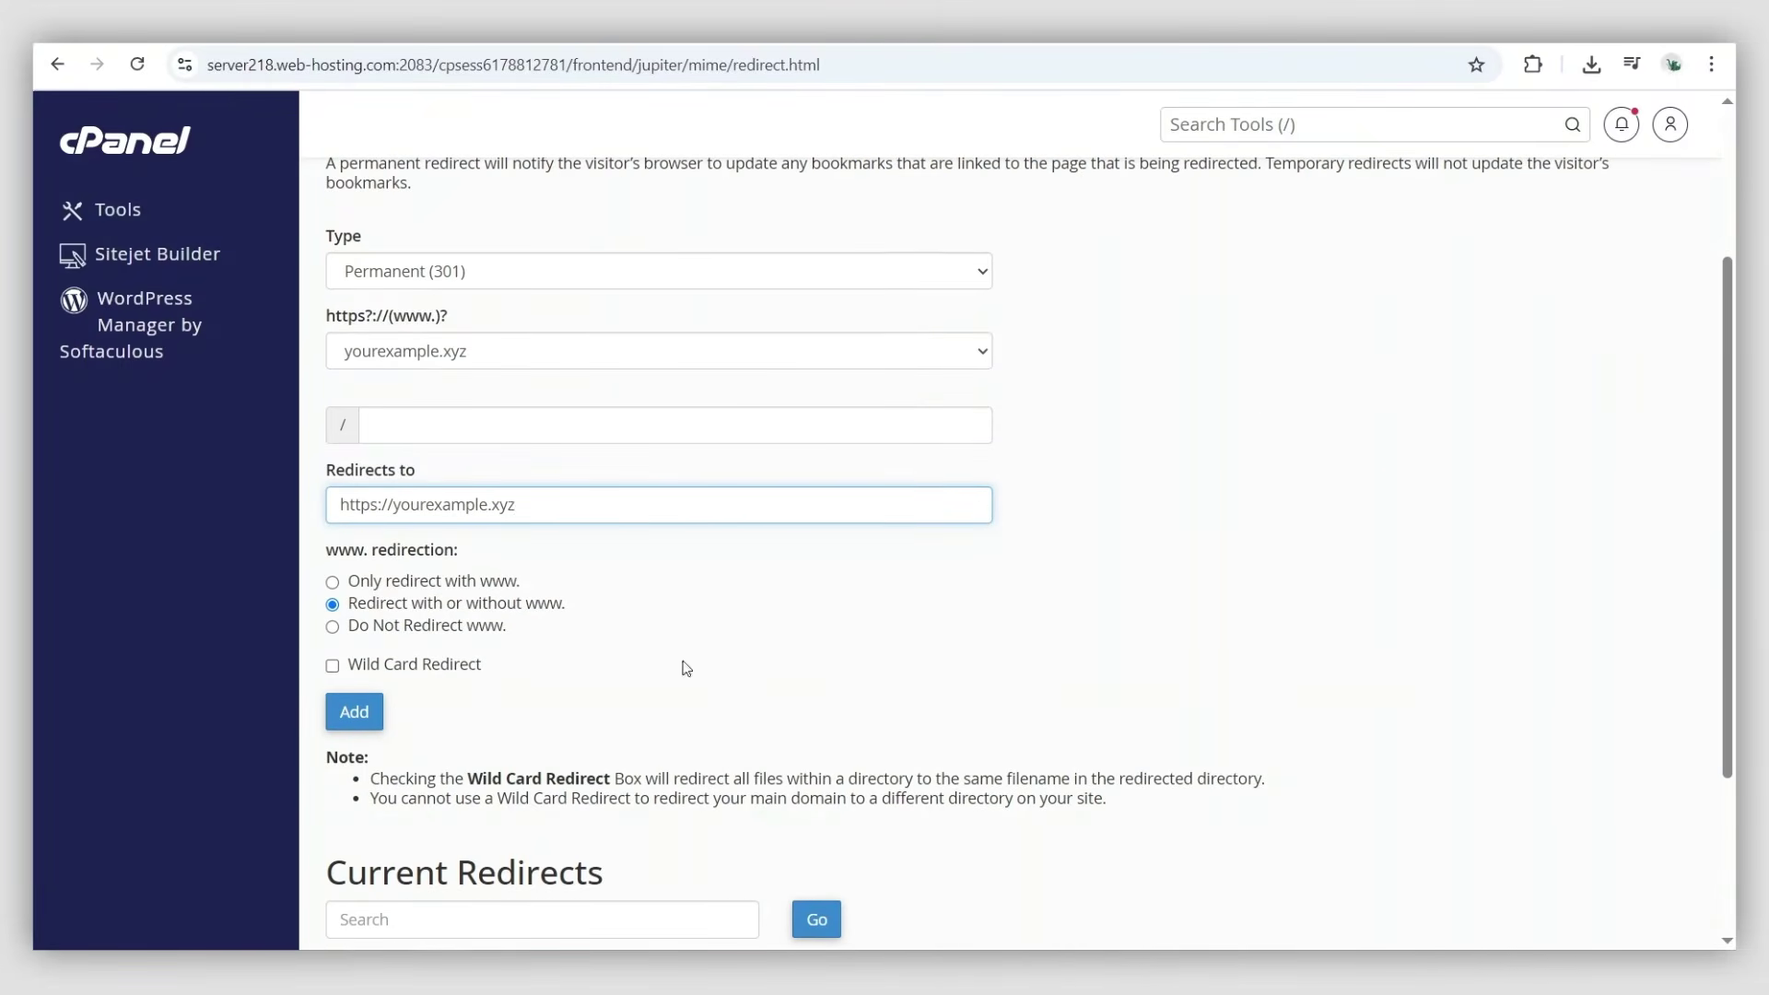
pyautogui.click(355, 711)
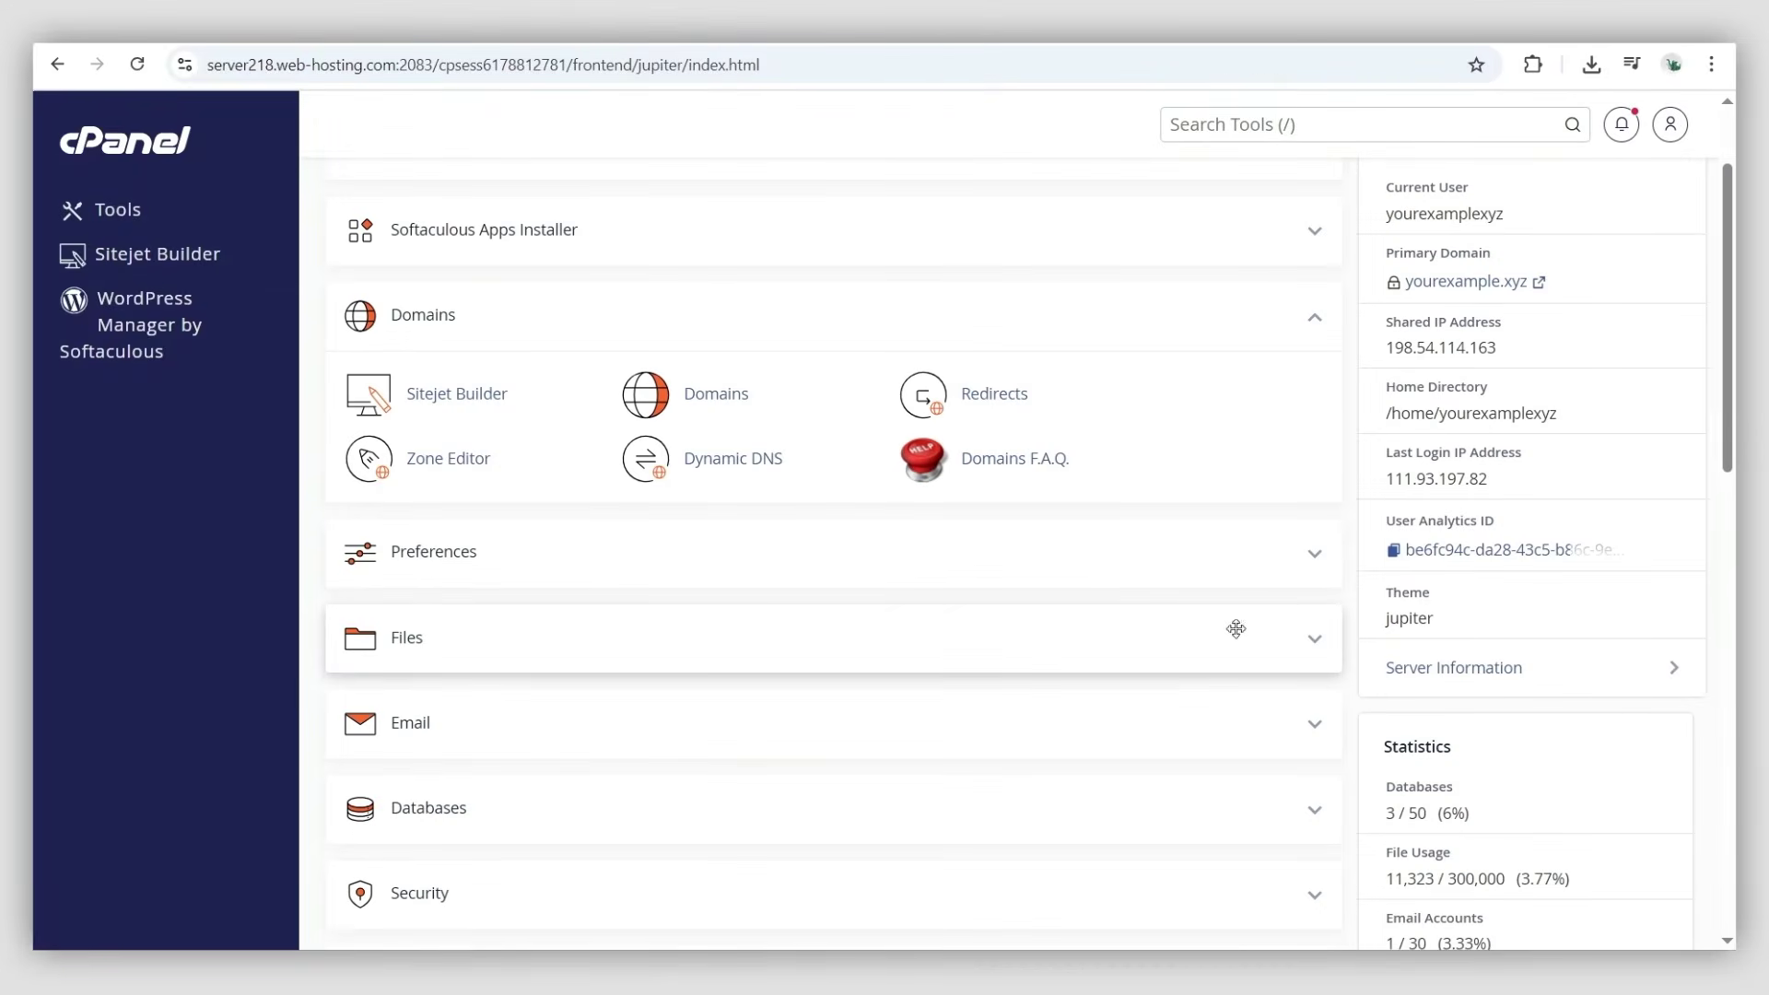
# - In the cPanel File Manager, open the .htaccess file in the public_html folder for editing
pyautogui.click(1314, 635)
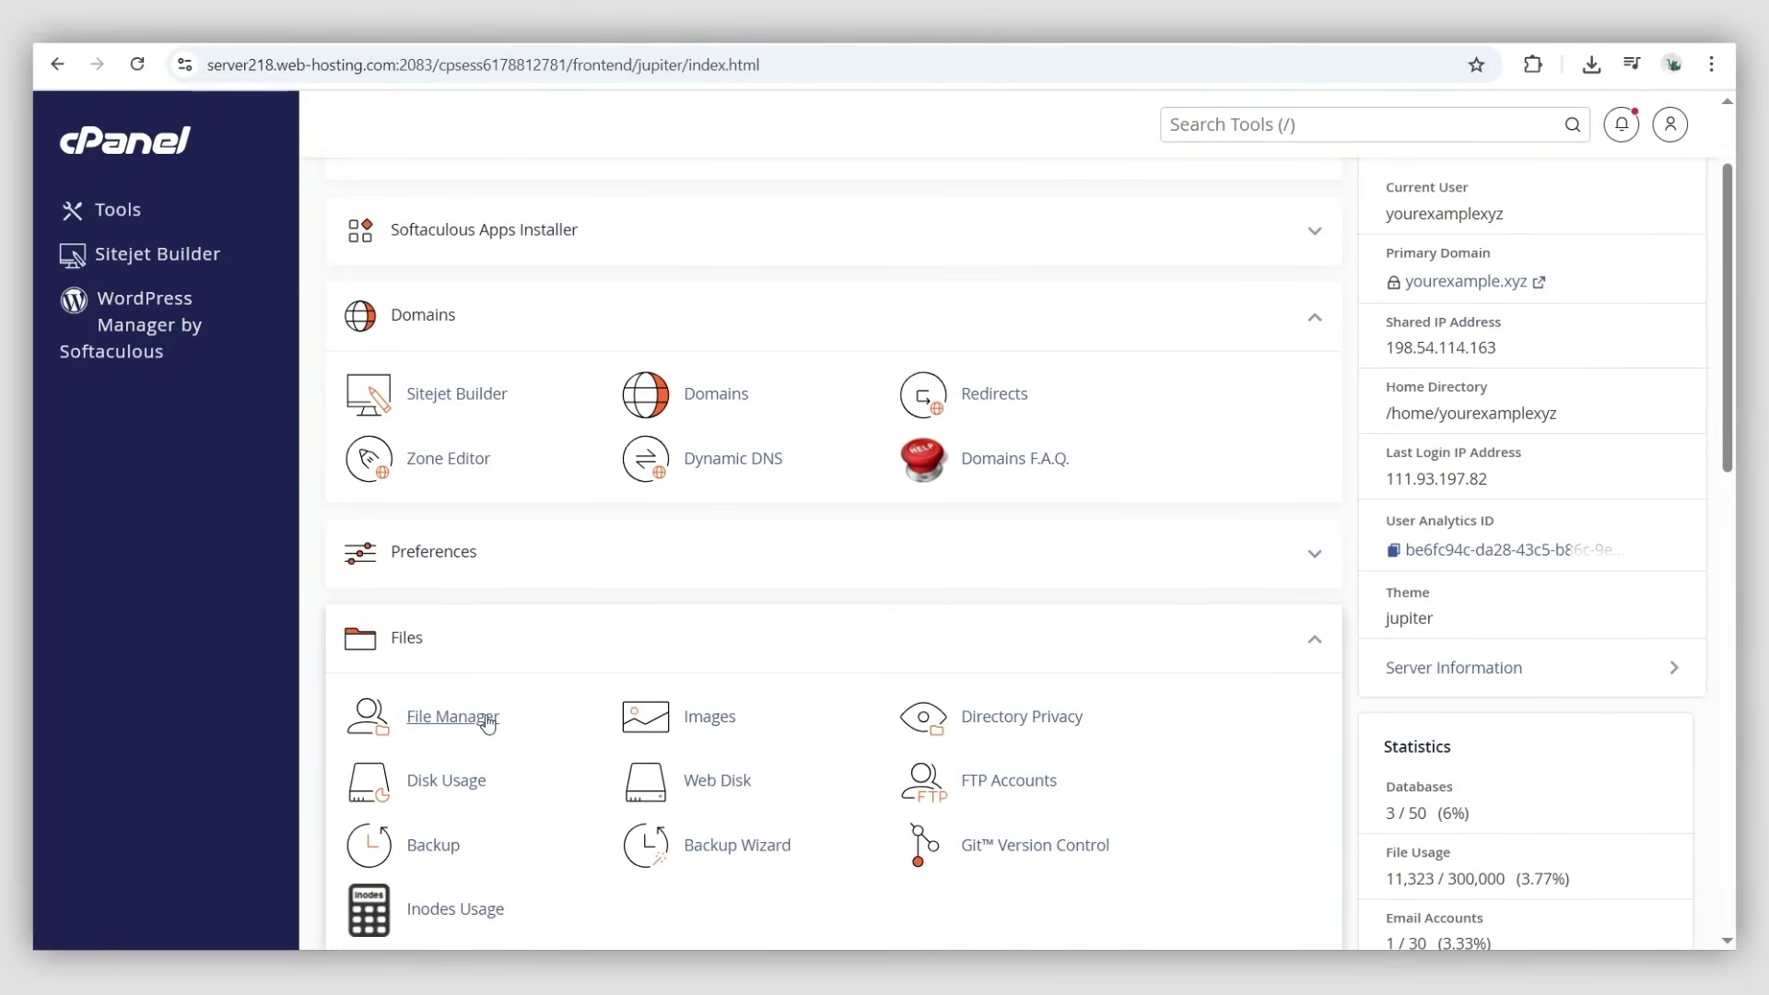
pyautogui.click(451, 716)
pyautogui.click(217, 784)
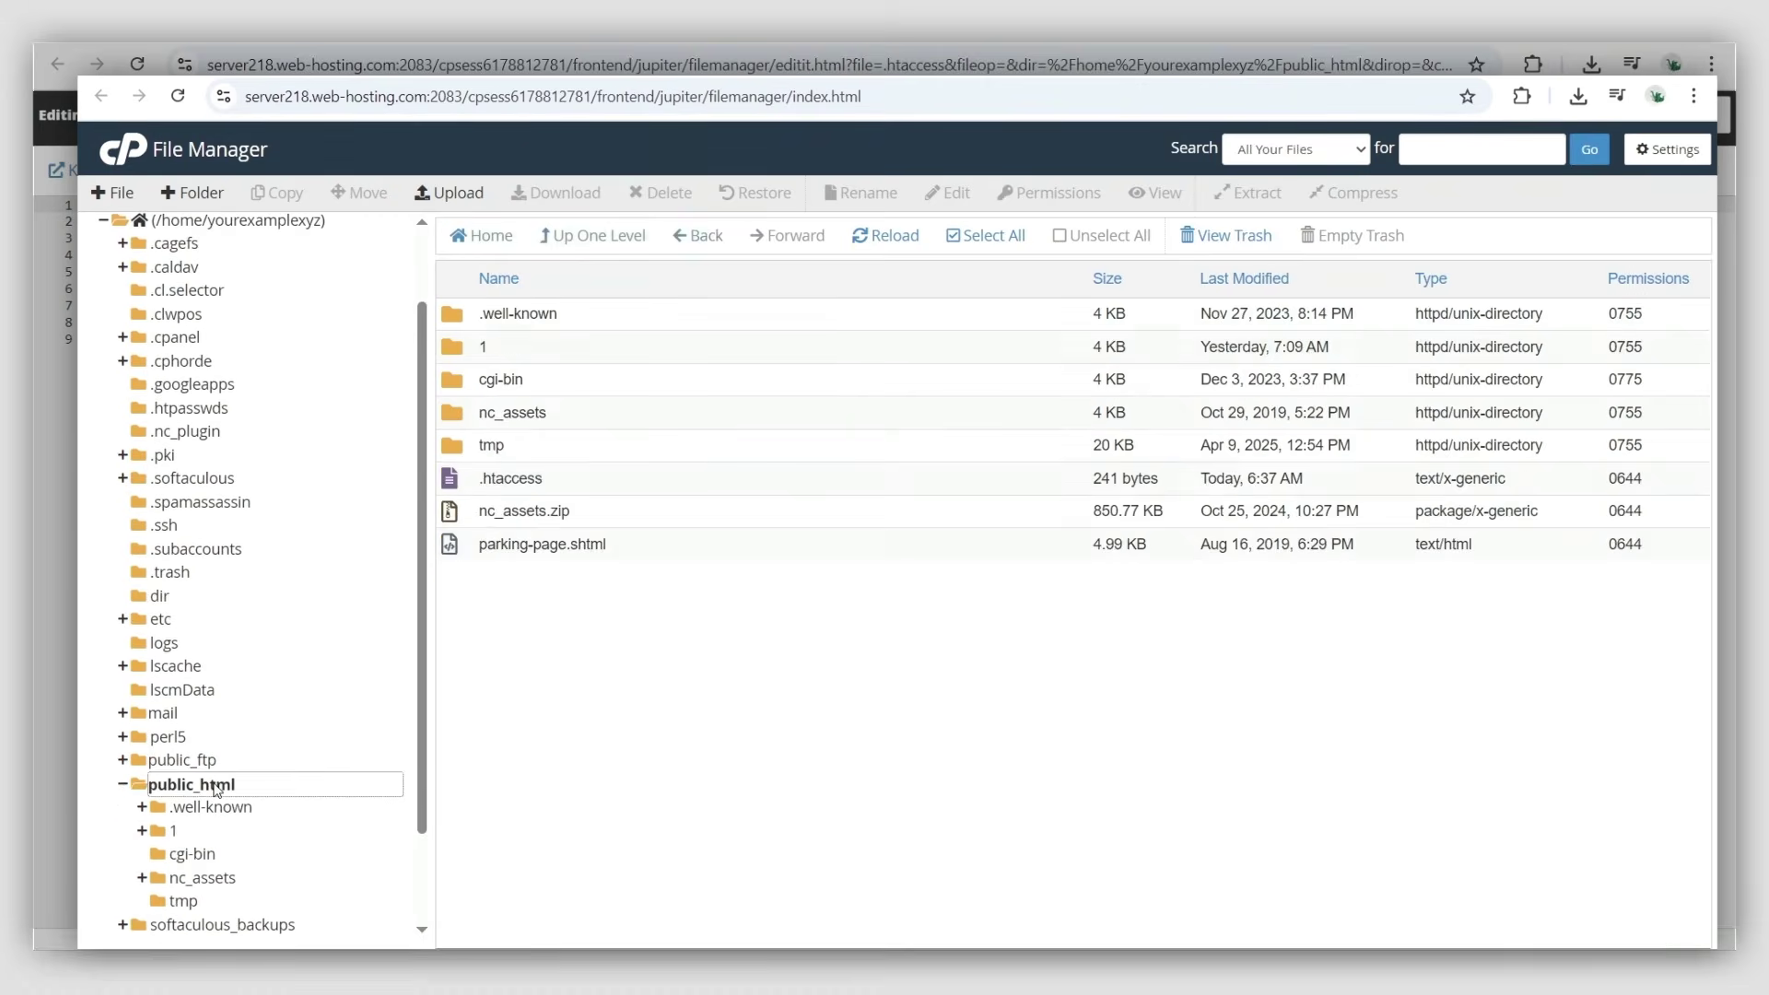
pyautogui.click(457, 488)
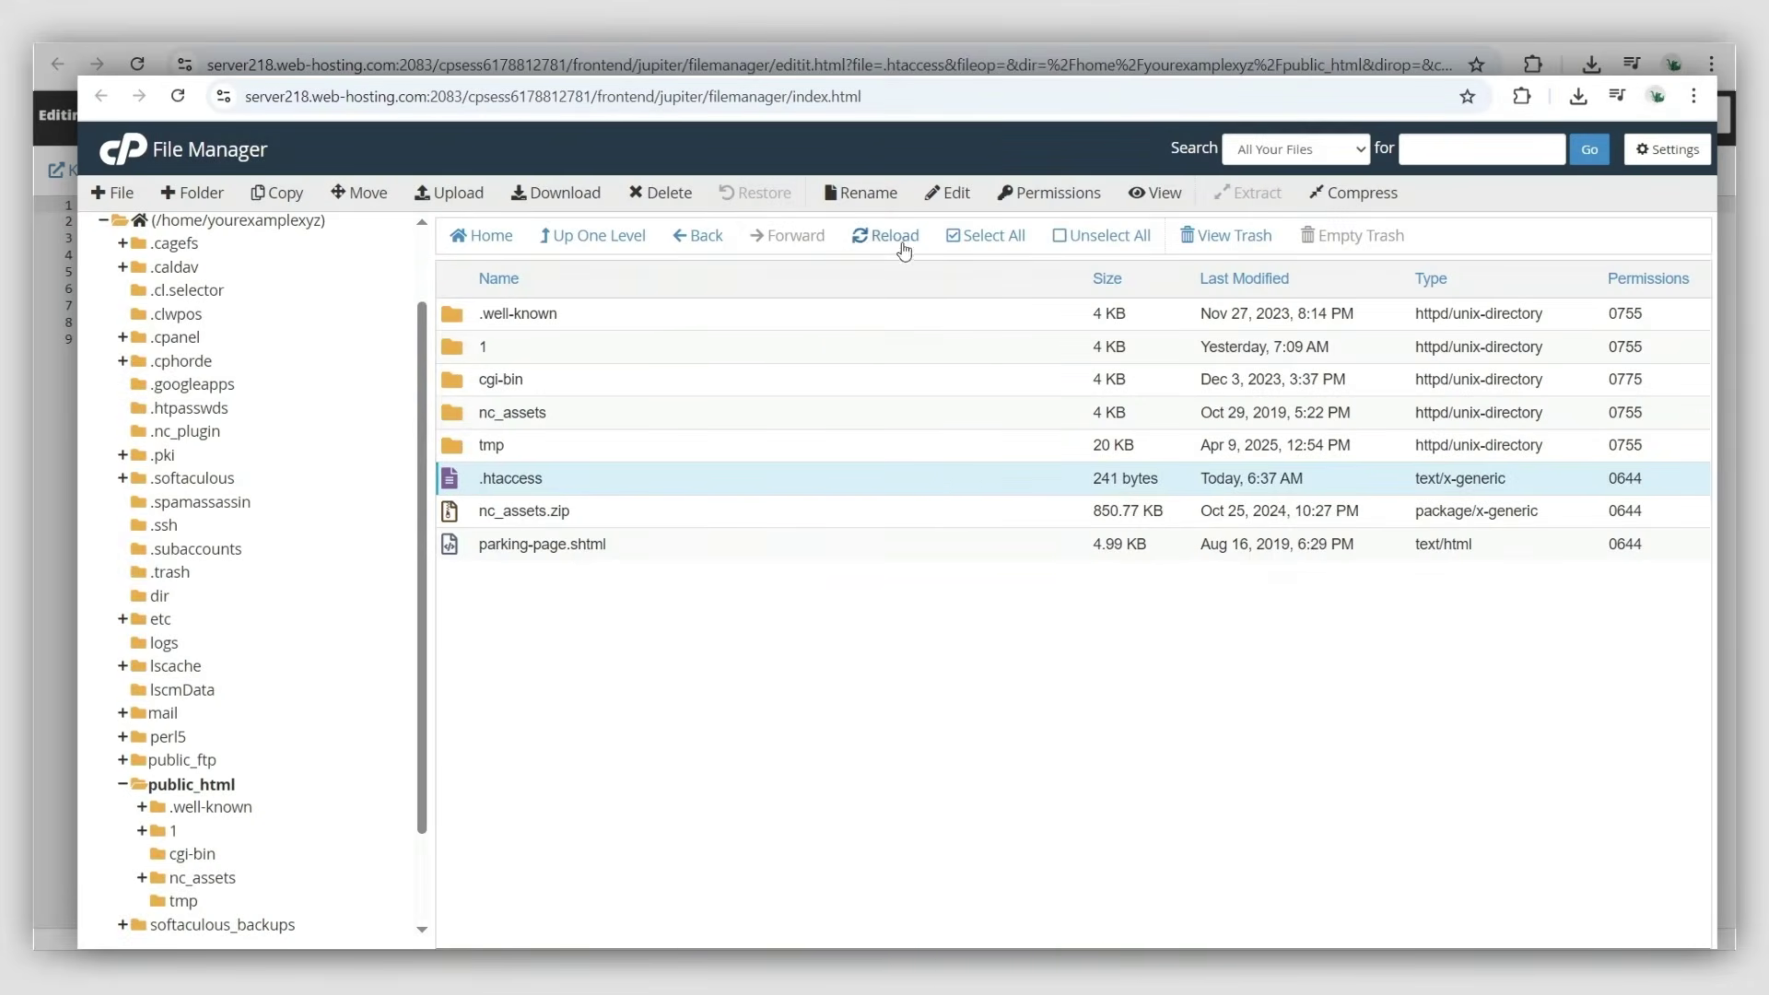
pyautogui.click(949, 192)
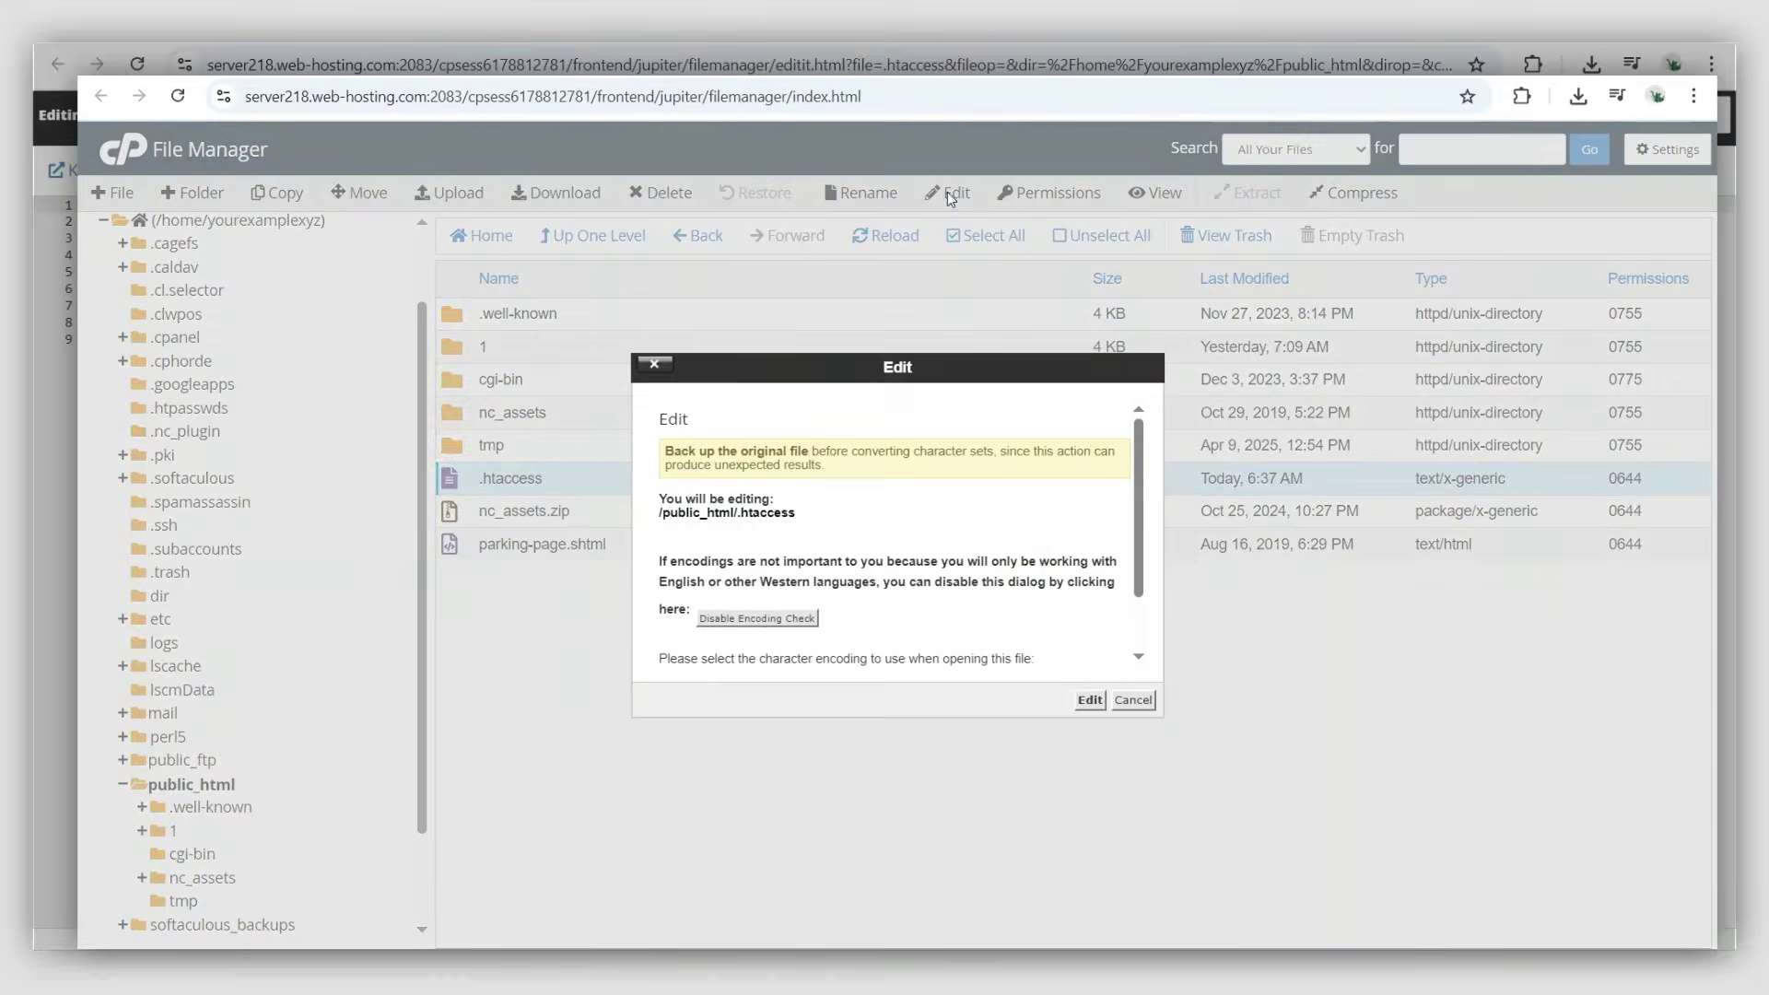
pyautogui.click(1088, 700)
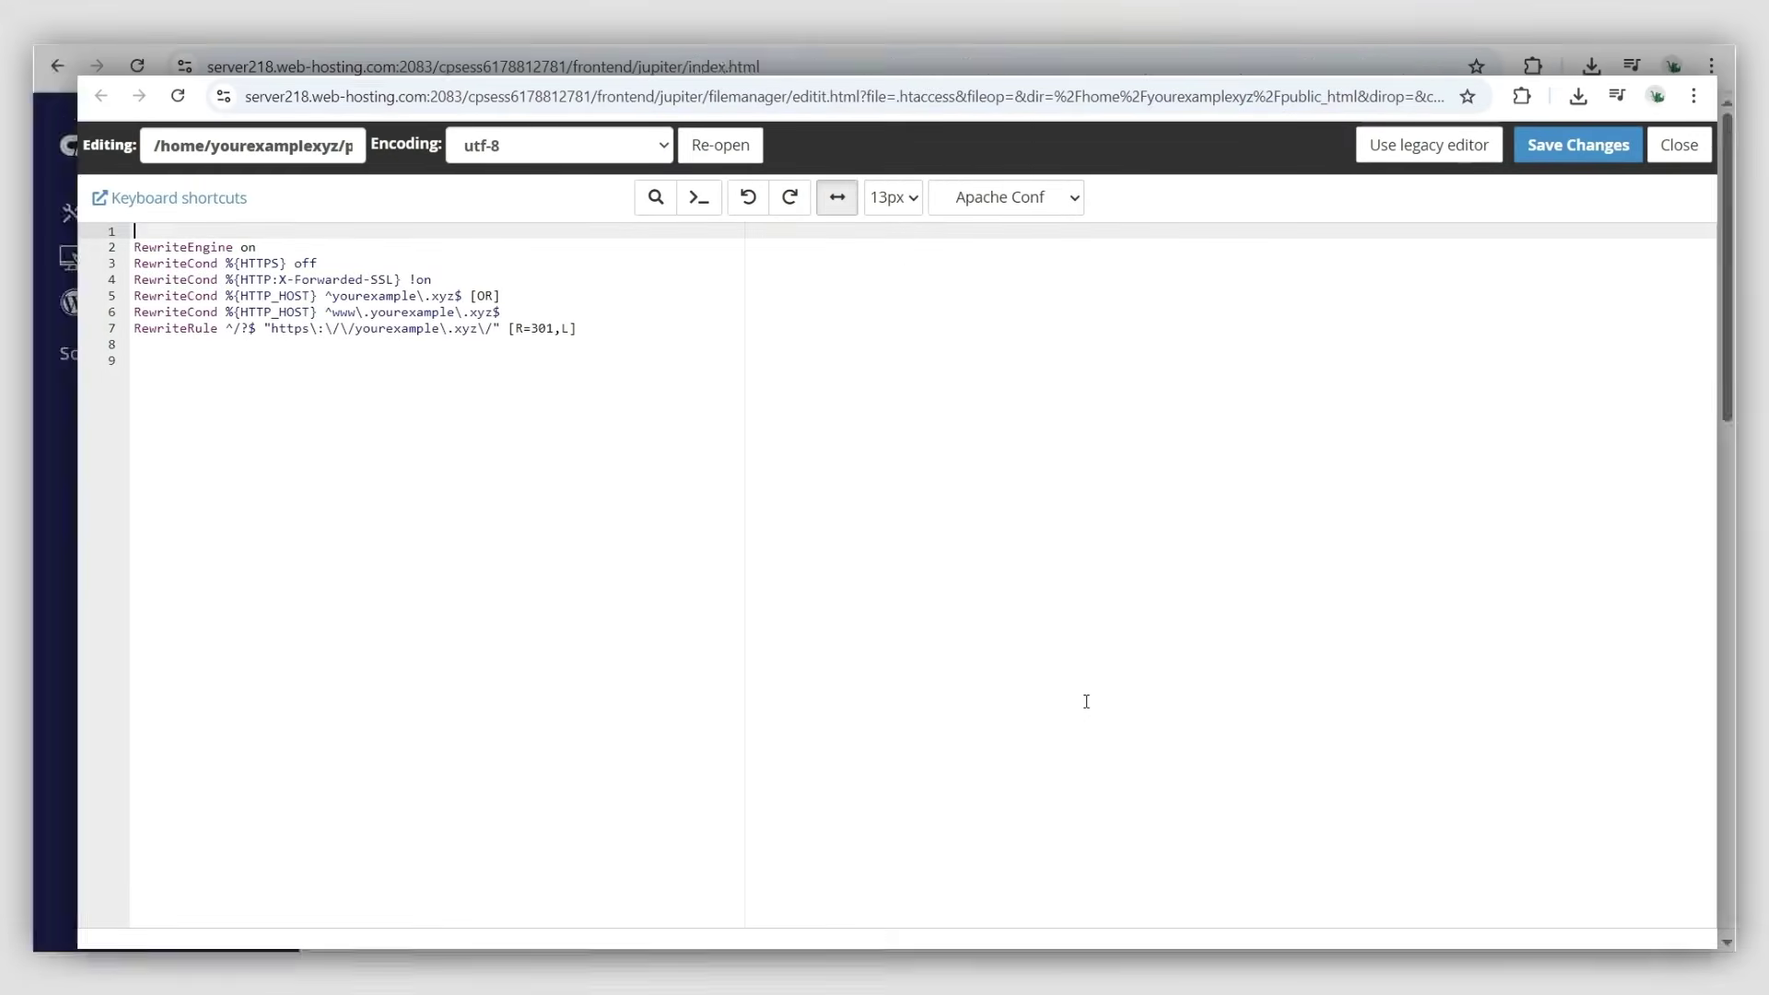